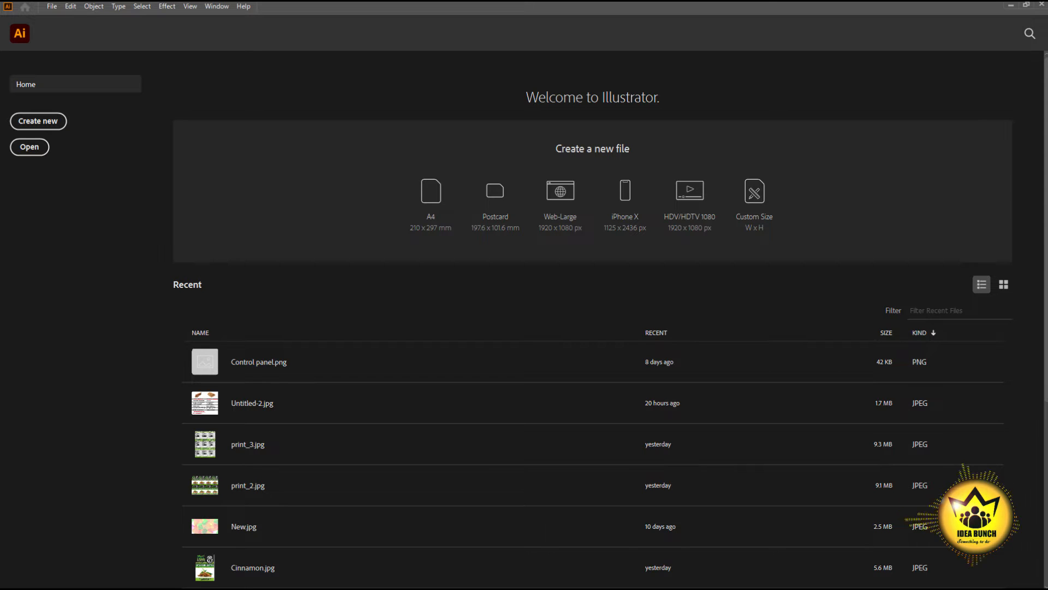
# - Close the New Document dialog and return to Illustrator's home screen
pyautogui.hotkey('ctrl', 'n')
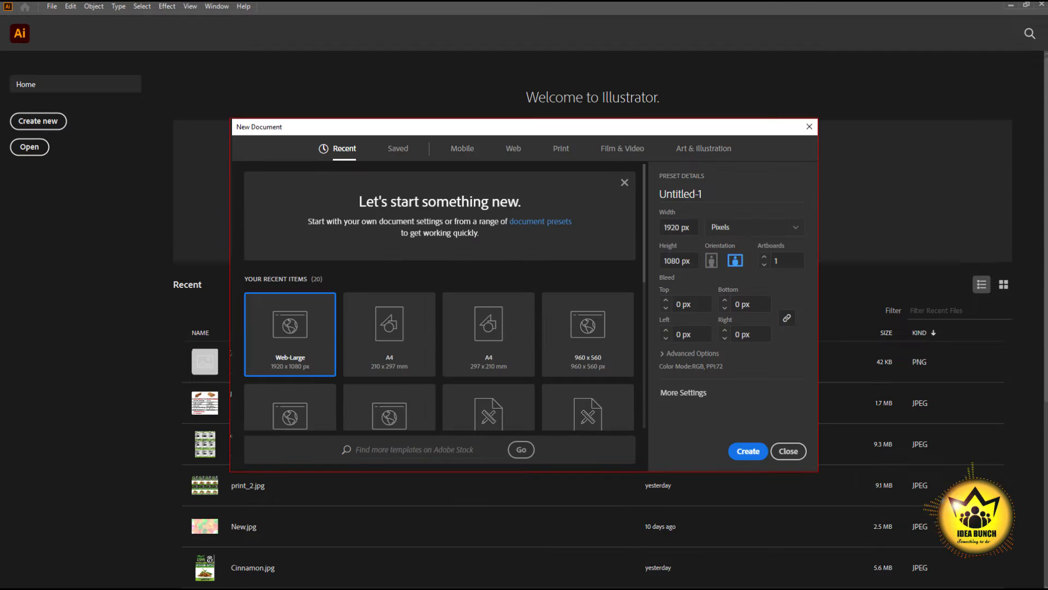
pyautogui.click(683, 392)
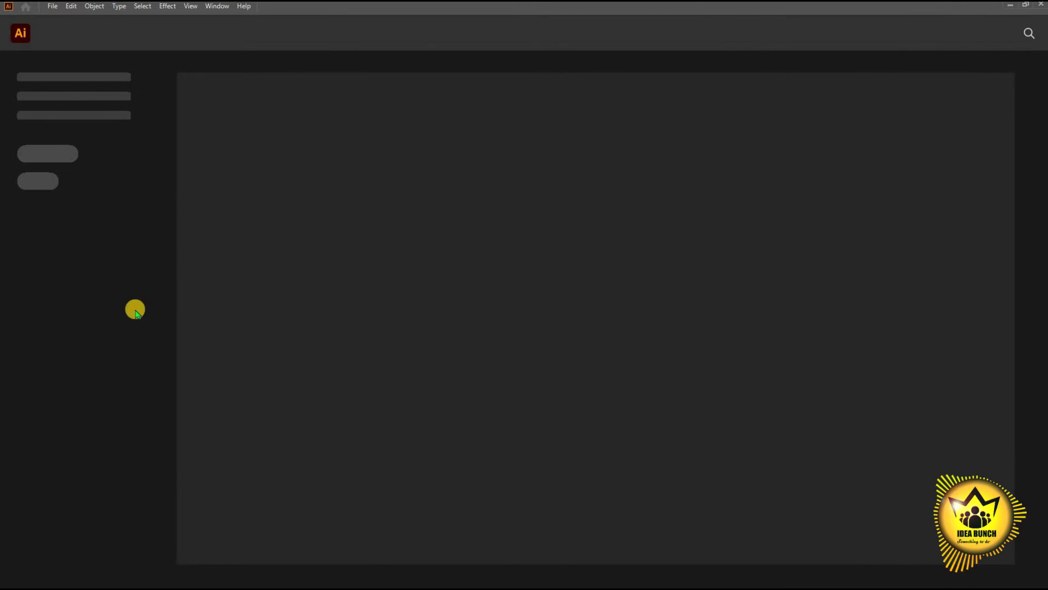
# - Reopen New Document from the File menu and view the empty Saved templates category
pyautogui.click(53, 6)
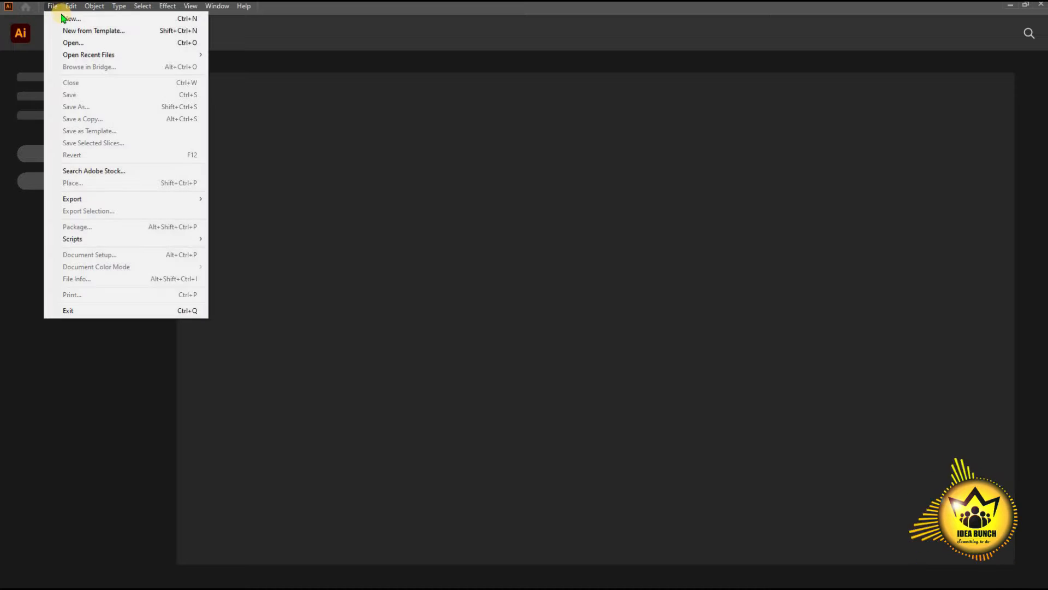
pyautogui.click(68, 20)
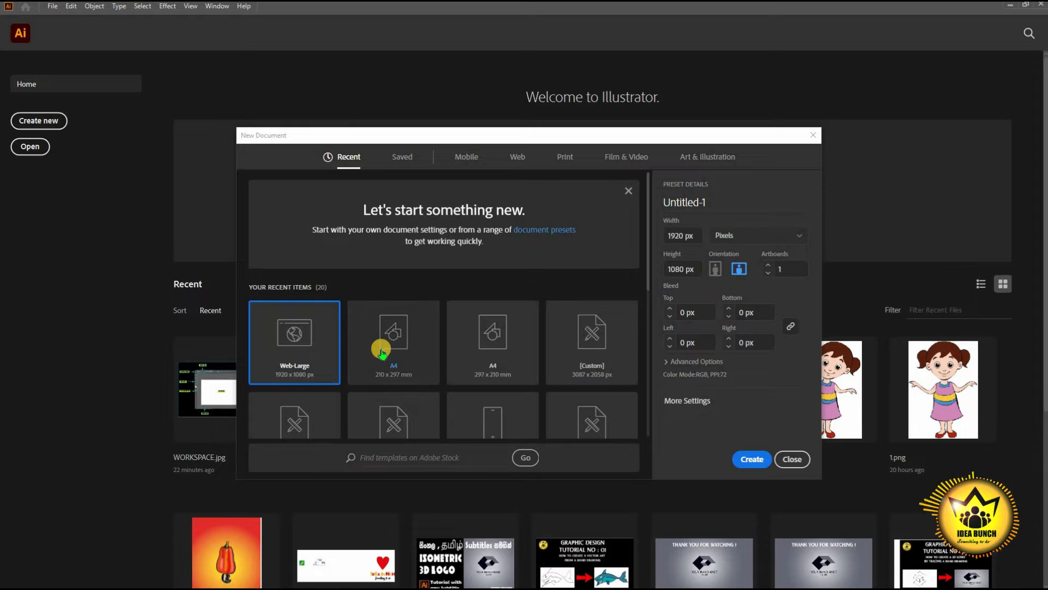
pyautogui.scroll(-4, 381, 349)
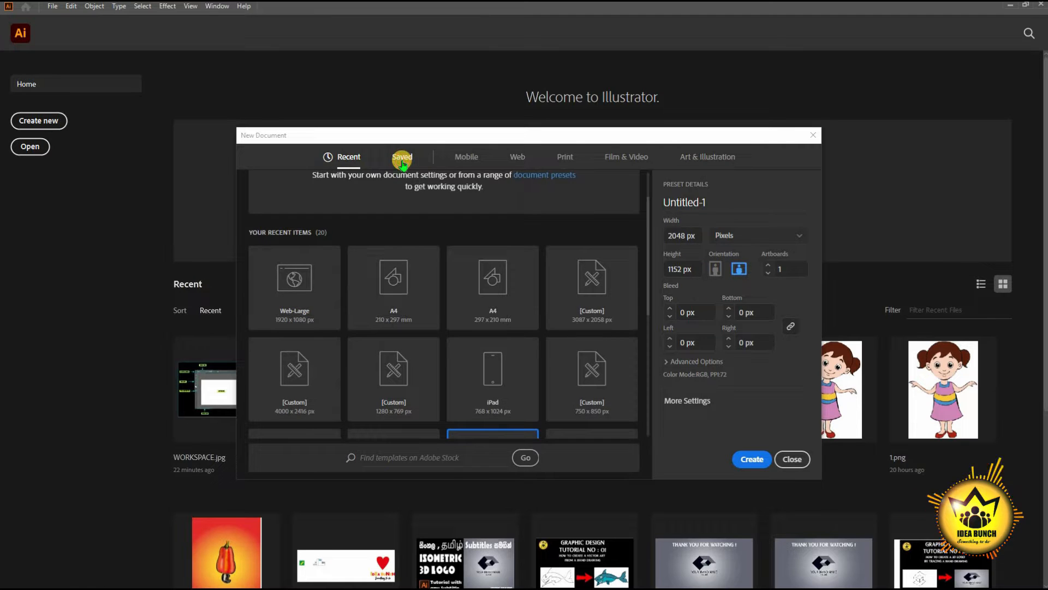
pyautogui.click(402, 159)
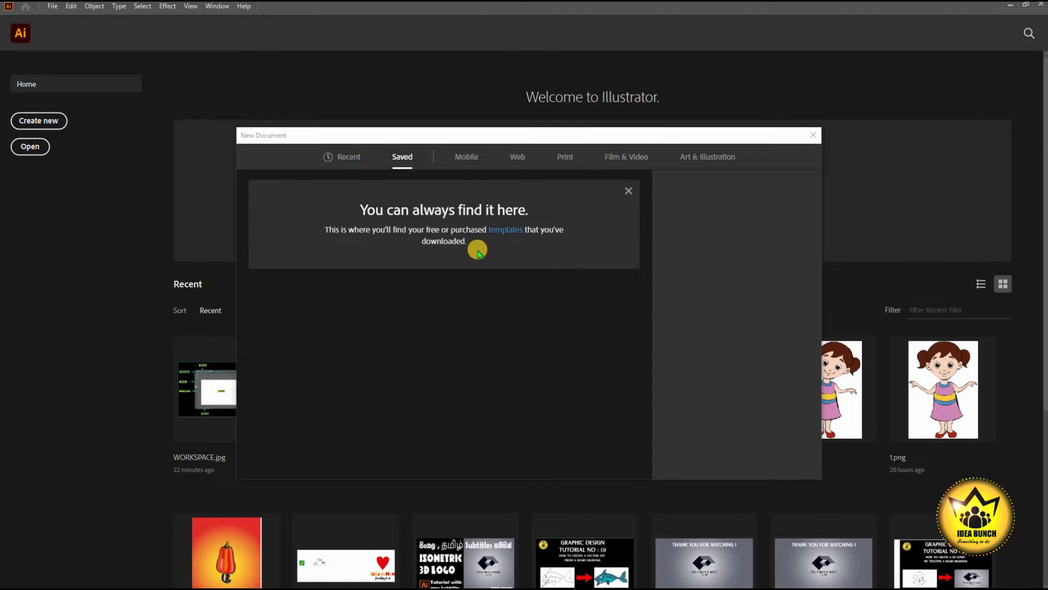
# - Browse Mobile presets with units in inches, then pick the Web-Large 1920×1080 preset
pyautogui.click(464, 158)
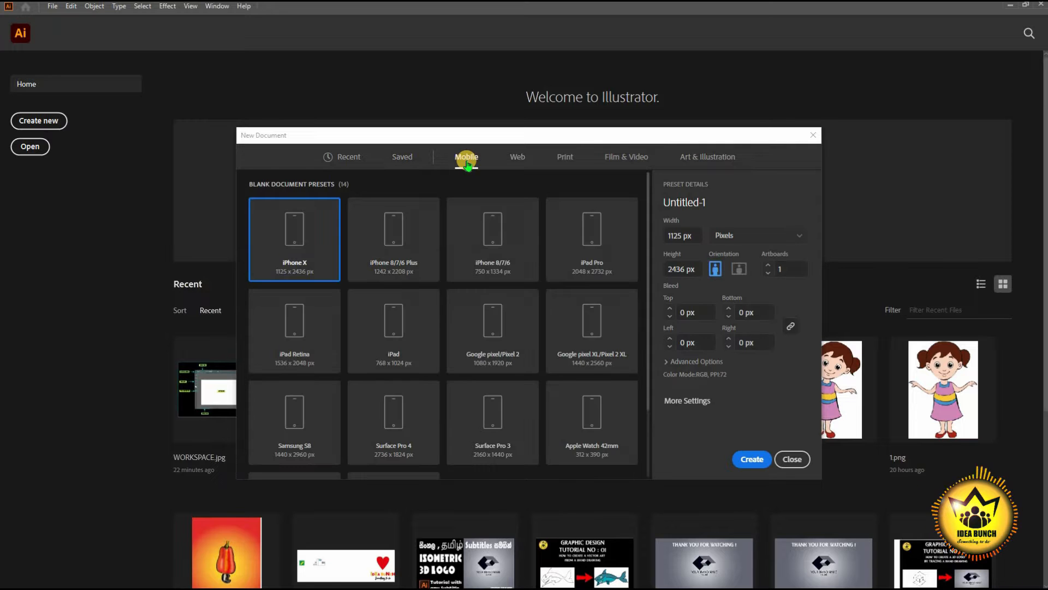
pyautogui.click(742, 235)
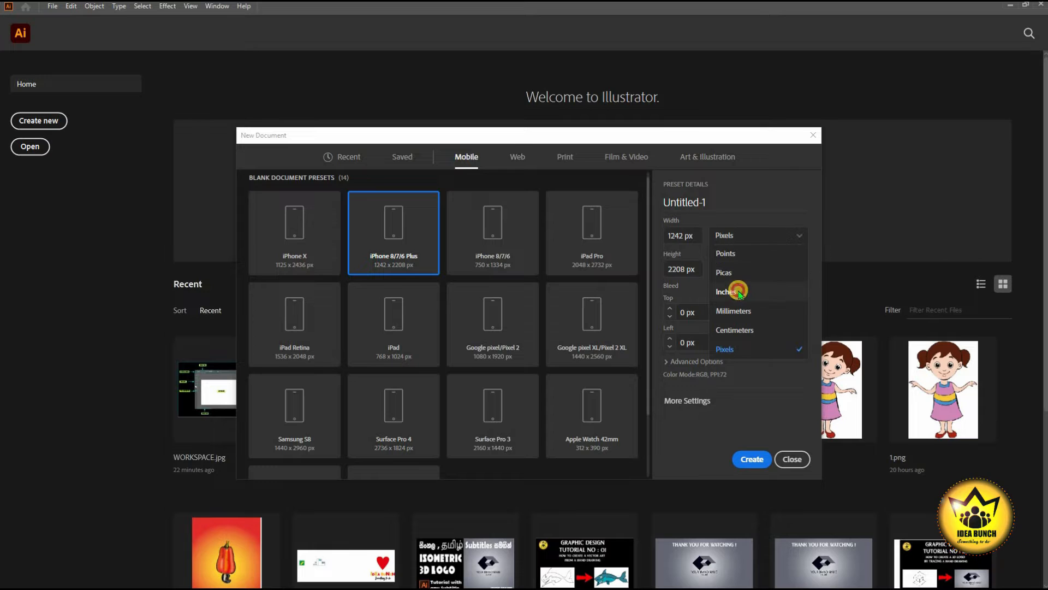
pyautogui.click(732, 291)
pyautogui.click(513, 157)
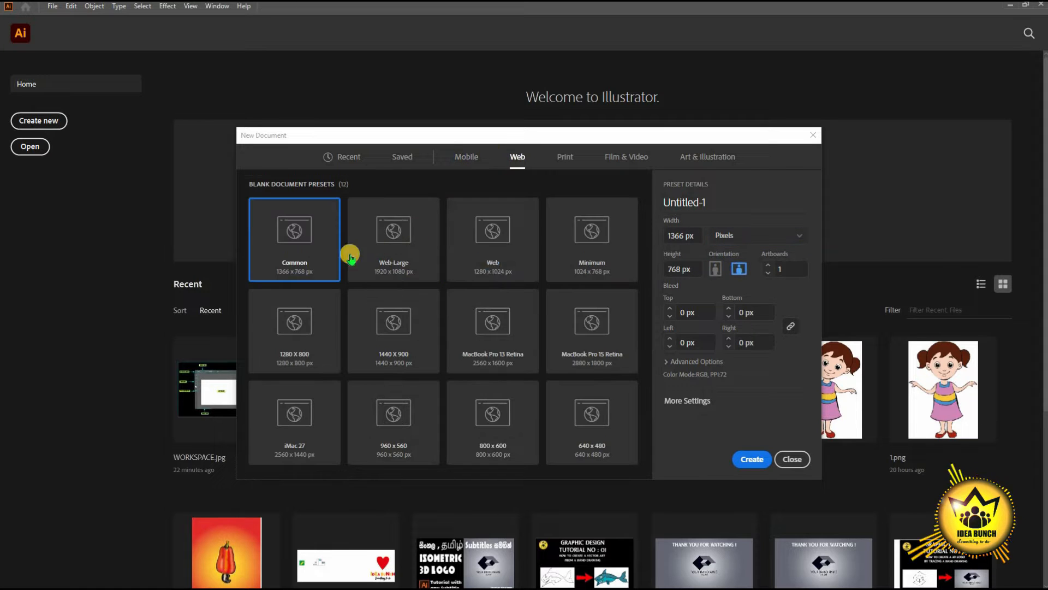
pyautogui.click(413, 262)
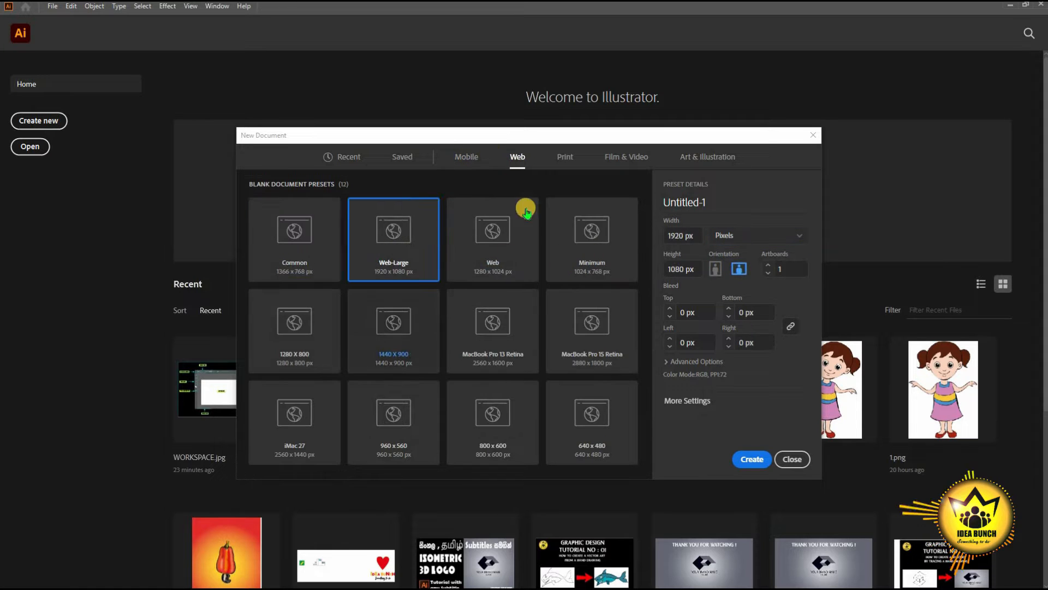
# - Browse Print, Film & Video (8K FUHD) and Art & Illustration presets
pyautogui.click(560, 160)
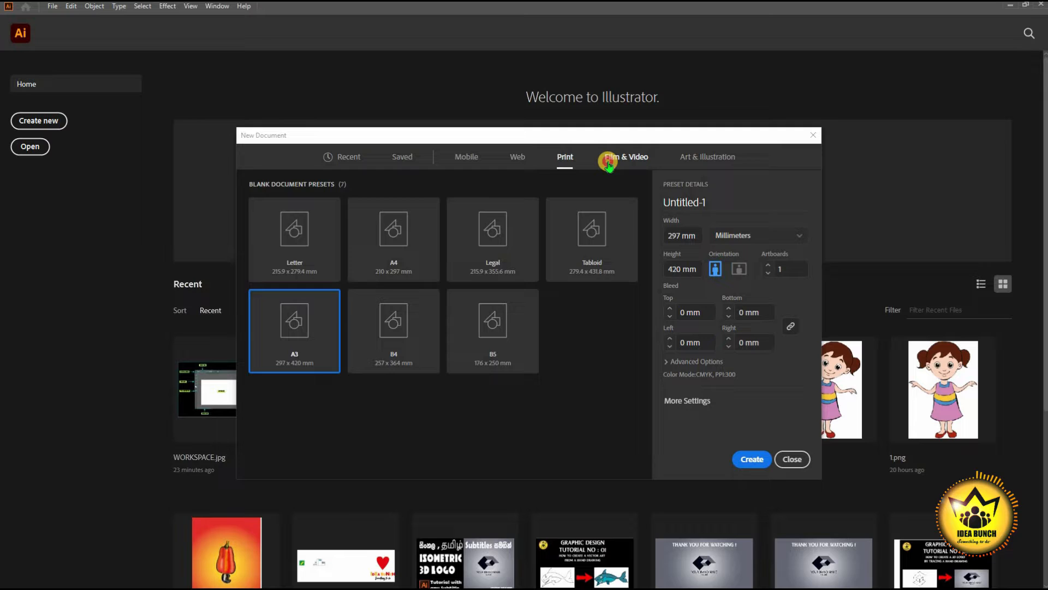
pyautogui.click(608, 162)
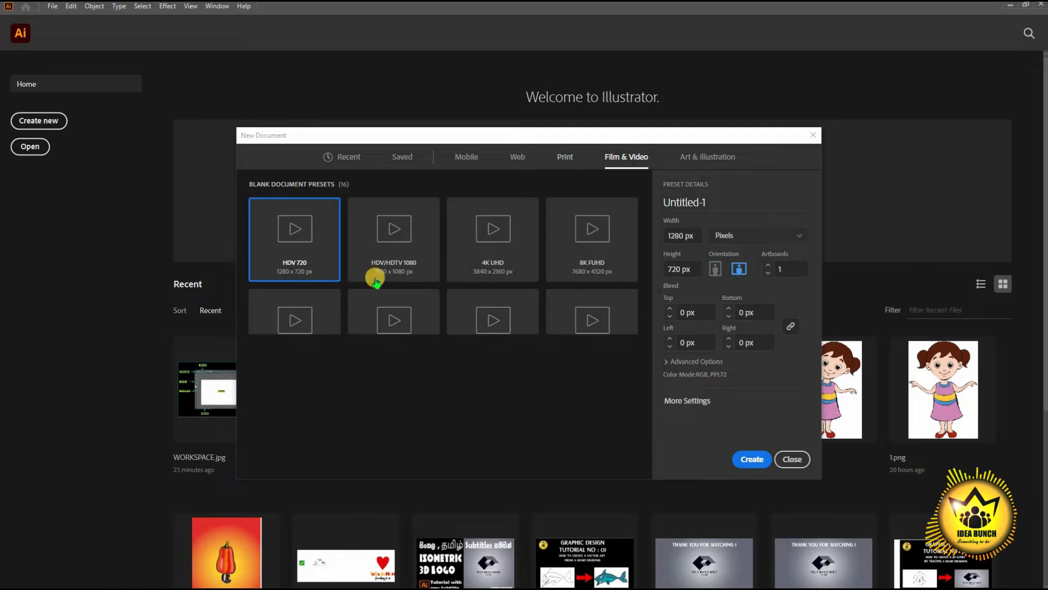
pyautogui.click(598, 272)
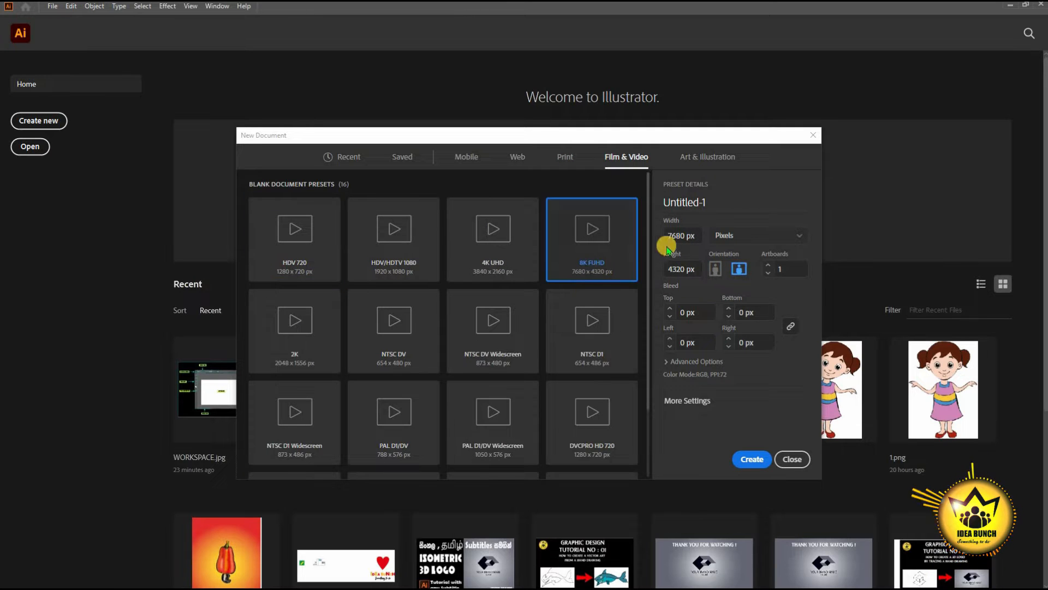
pyautogui.scroll(-2, 573, 290)
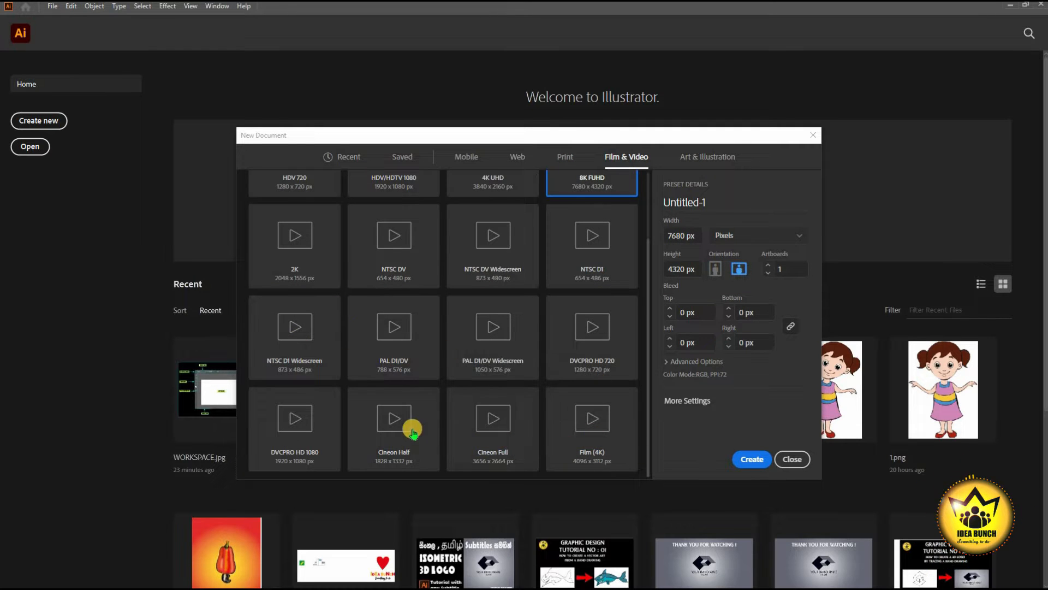
pyautogui.click(699, 158)
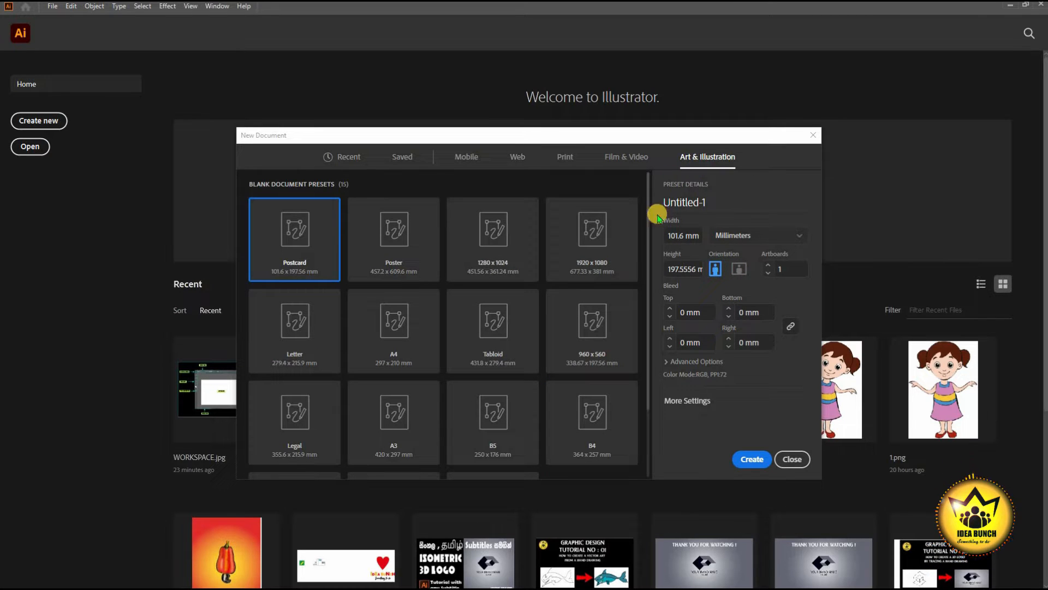
pyautogui.scroll(-2, 528, 297)
pyautogui.scroll(2, 485, 326)
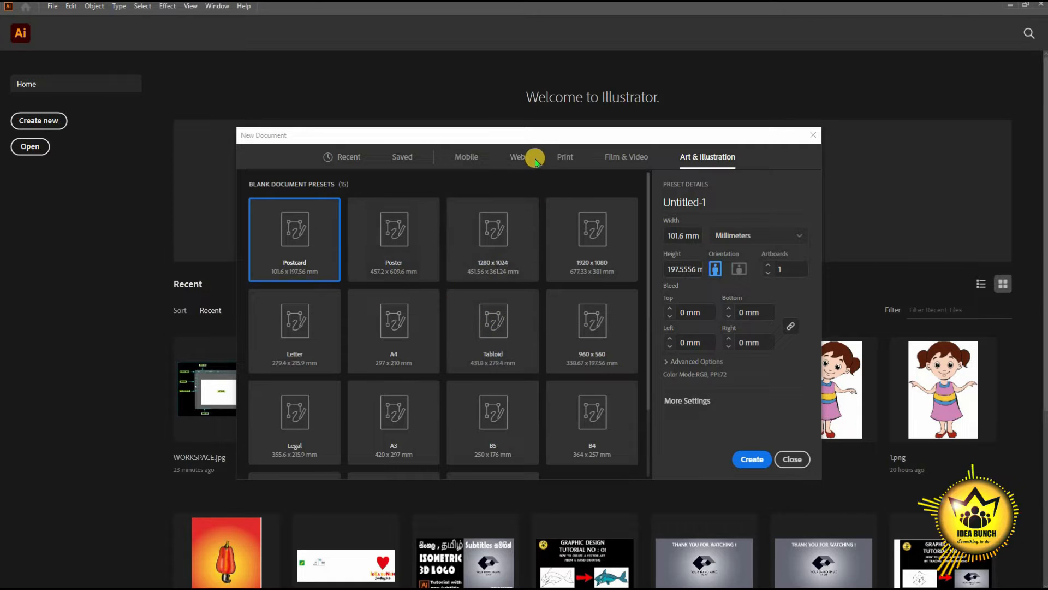
# - Set up a landscape Web-Large 1920×1080 px document with 3 artboards
pyautogui.click(514, 157)
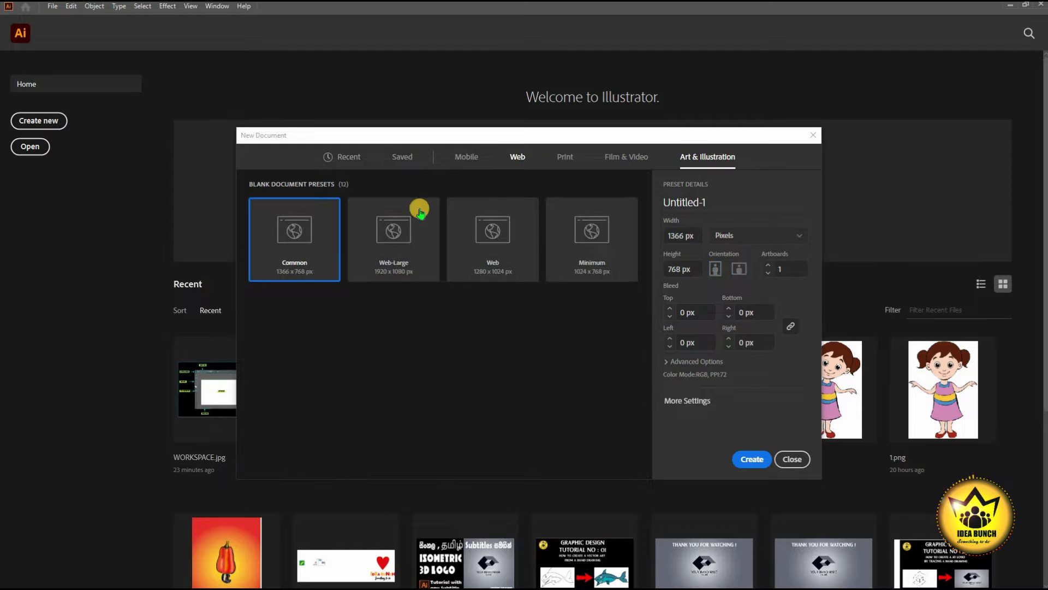
pyautogui.click(376, 250)
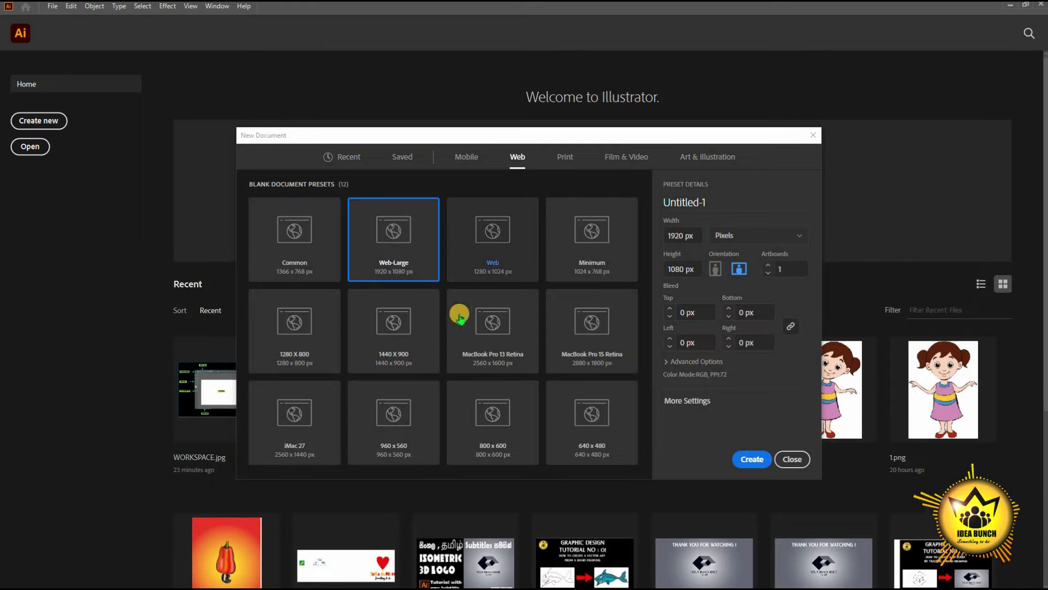
pyautogui.click(736, 270)
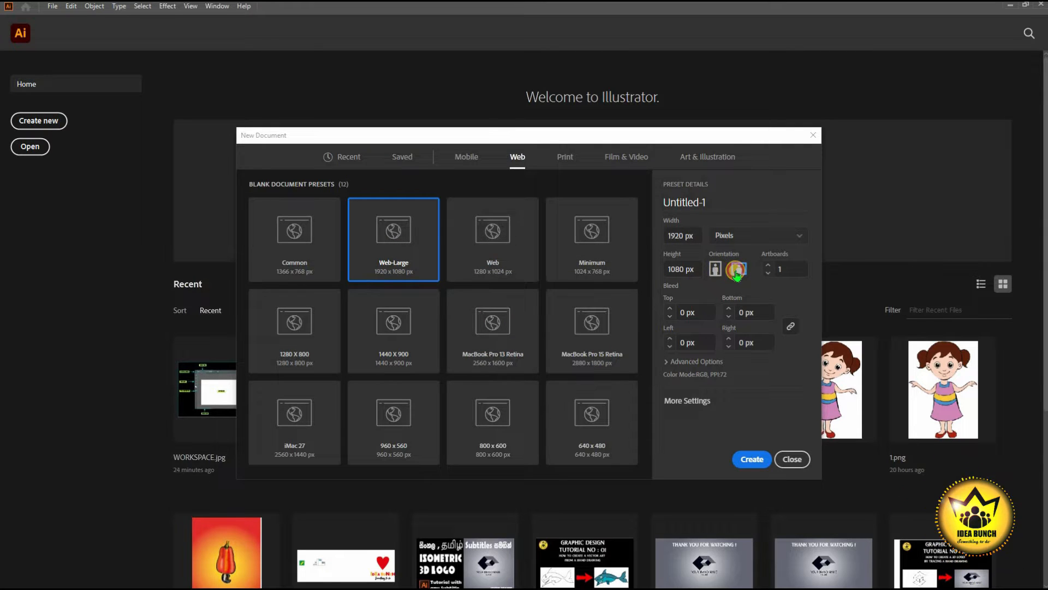
pyautogui.click(737, 270)
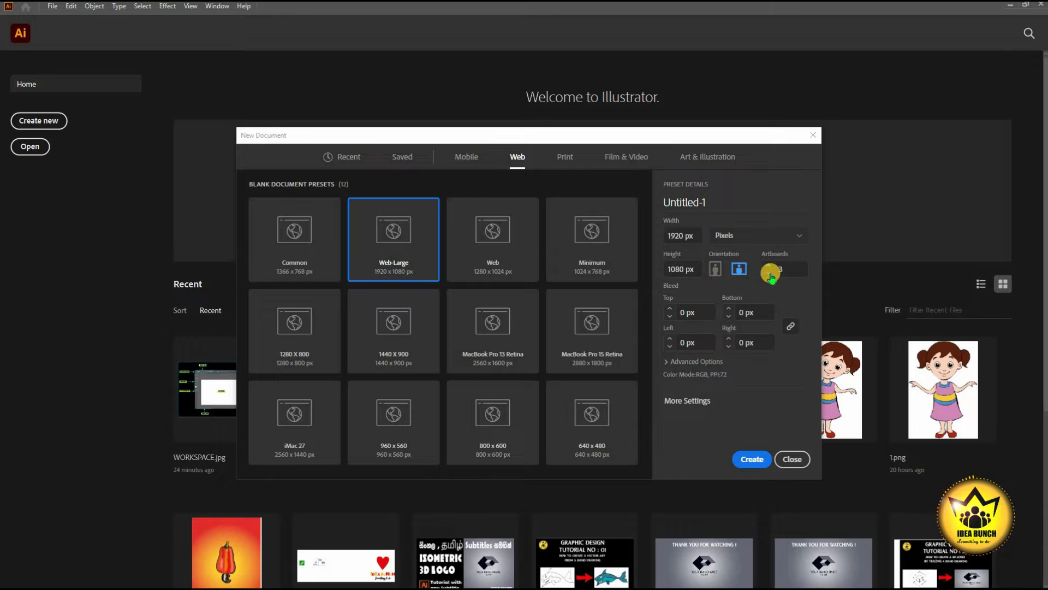
pyautogui.doubleClick(784, 267)
pyautogui.write('3')
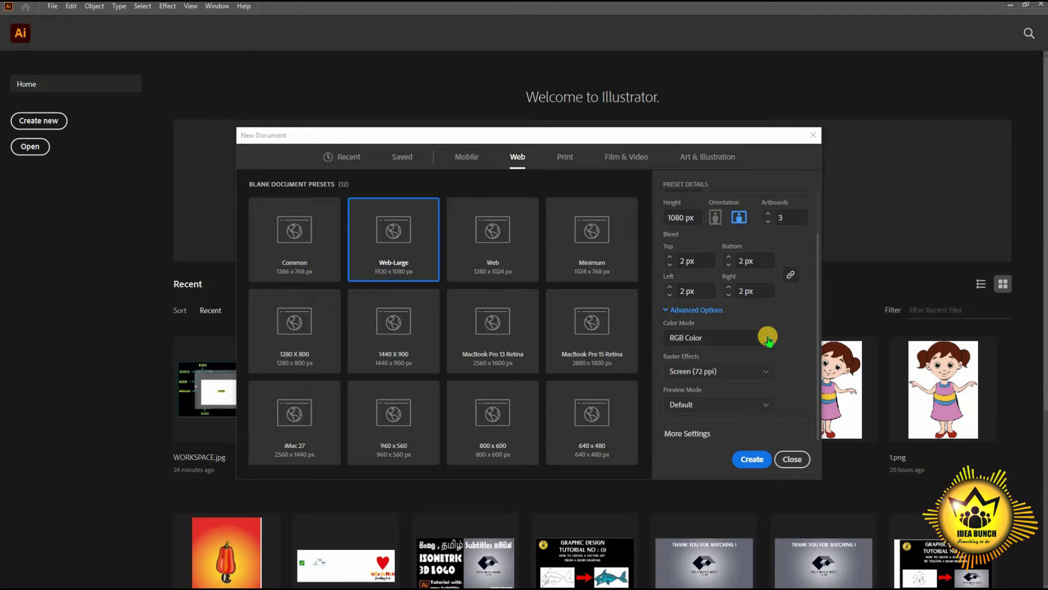
pyautogui.click(768, 339)
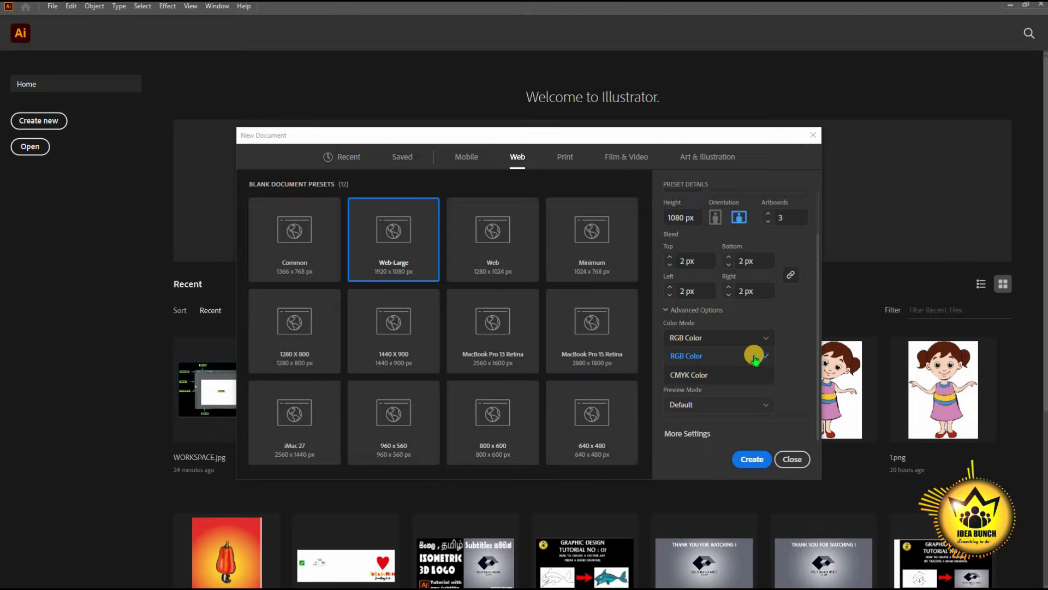
# - Keep RGB colour mode and set Raster Effects to Screen (72 ppi)
pyautogui.click(756, 361)
pyautogui.click(759, 372)
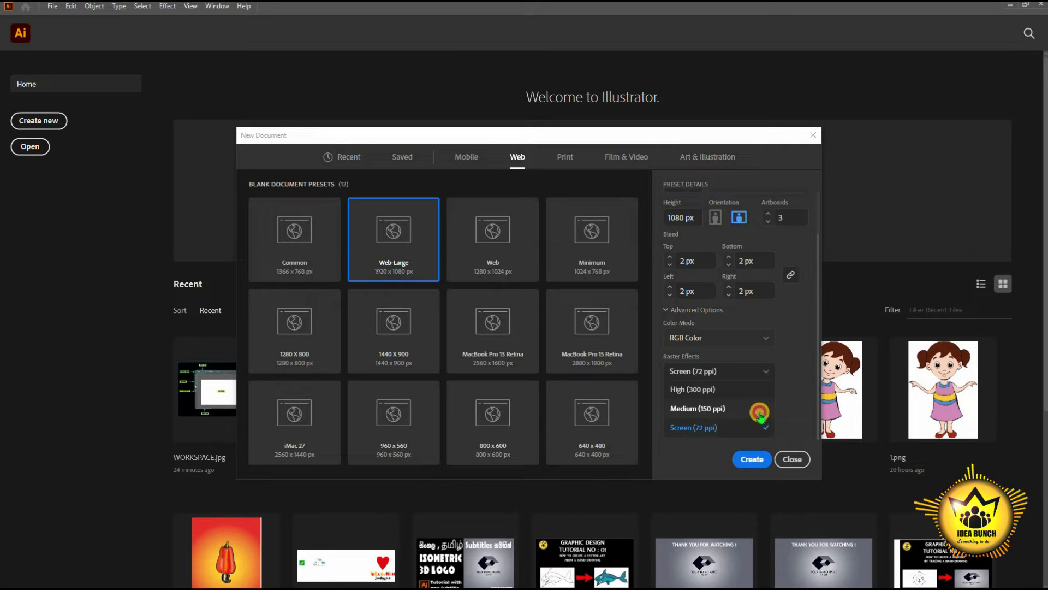
pyautogui.press('Return')
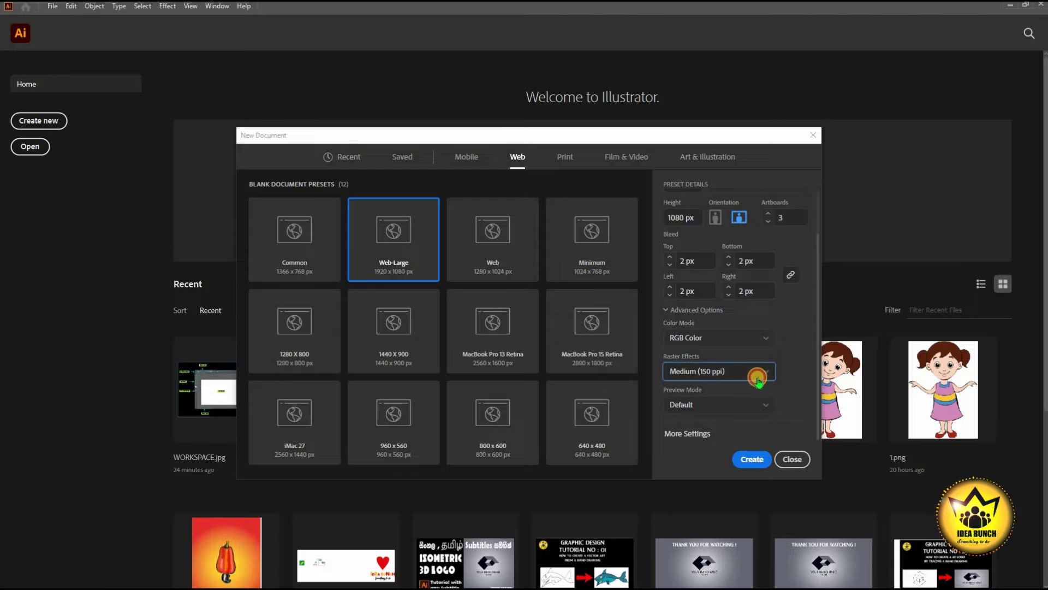
pyautogui.click(758, 376)
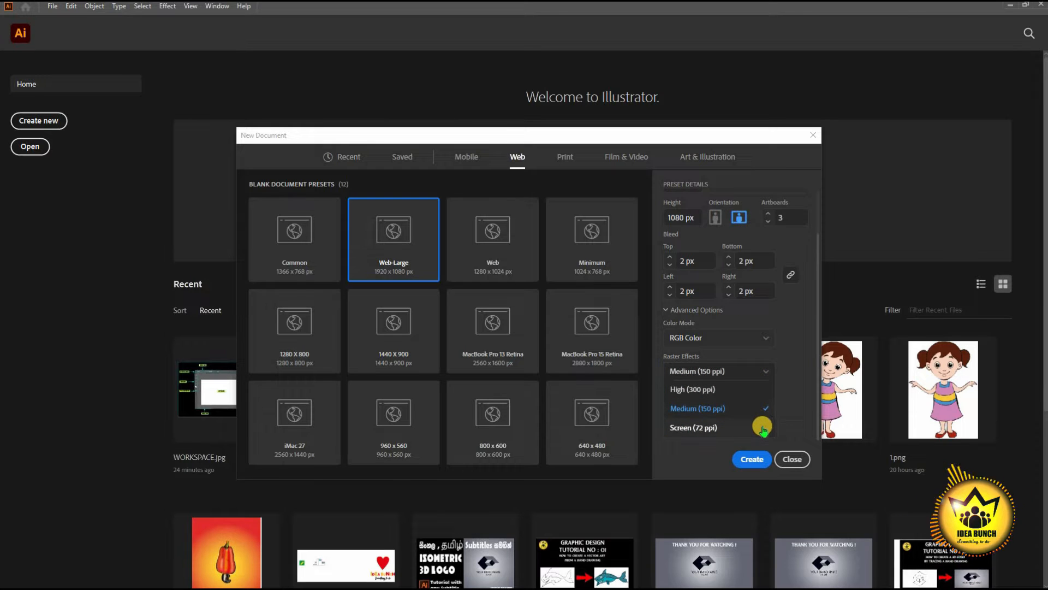
pyautogui.click(754, 428)
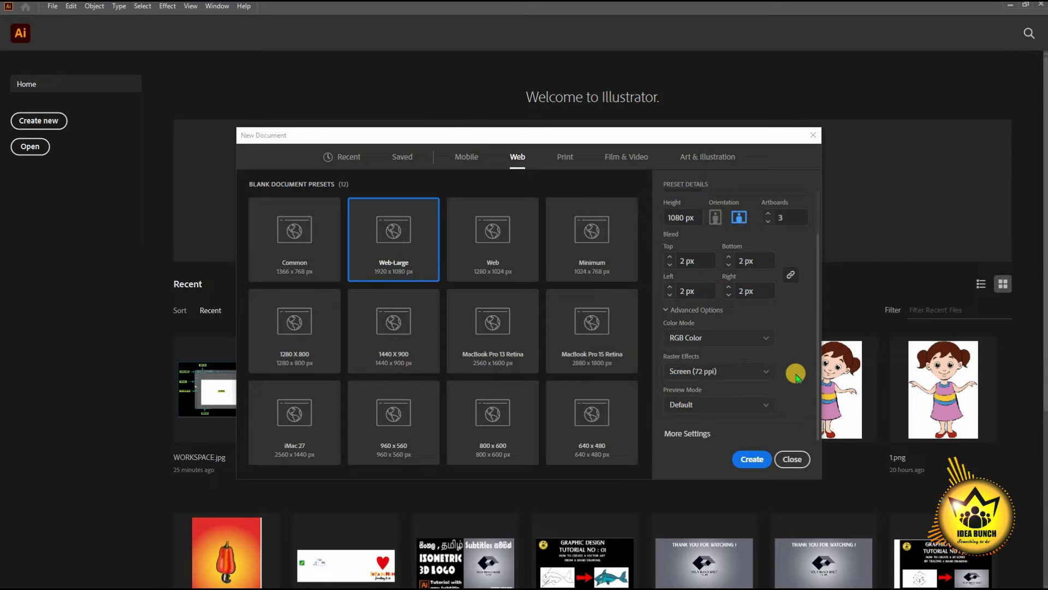
# - Try Pixel and Overprint preview modes, return to Default, and open More Settings
pyautogui.click(765, 403)
pyautogui.click(701, 414)
pyautogui.click(713, 408)
pyautogui.click(714, 432)
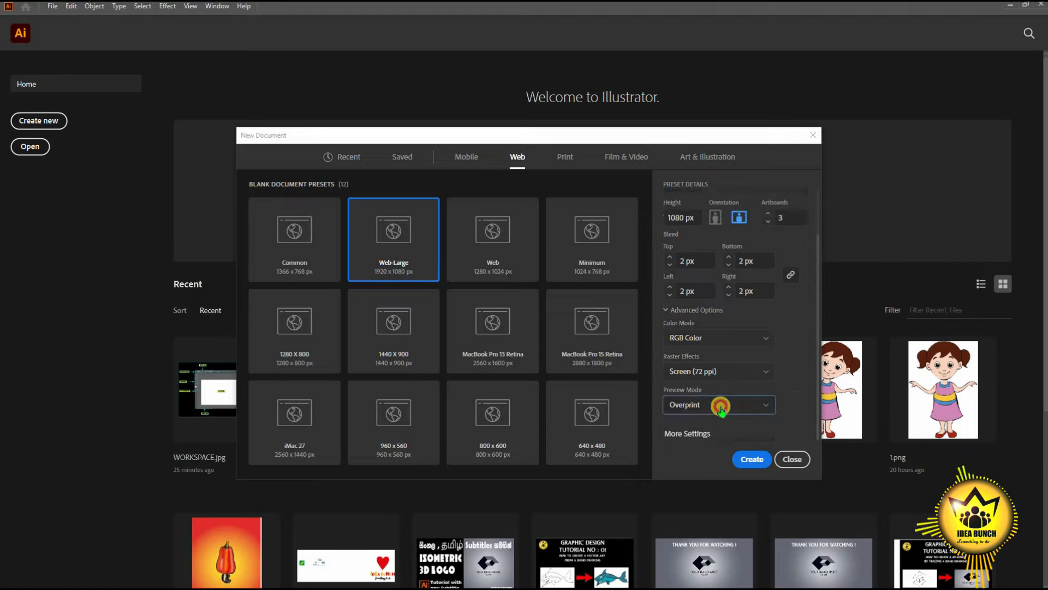
pyautogui.click(720, 406)
pyautogui.click(715, 393)
pyautogui.click(702, 434)
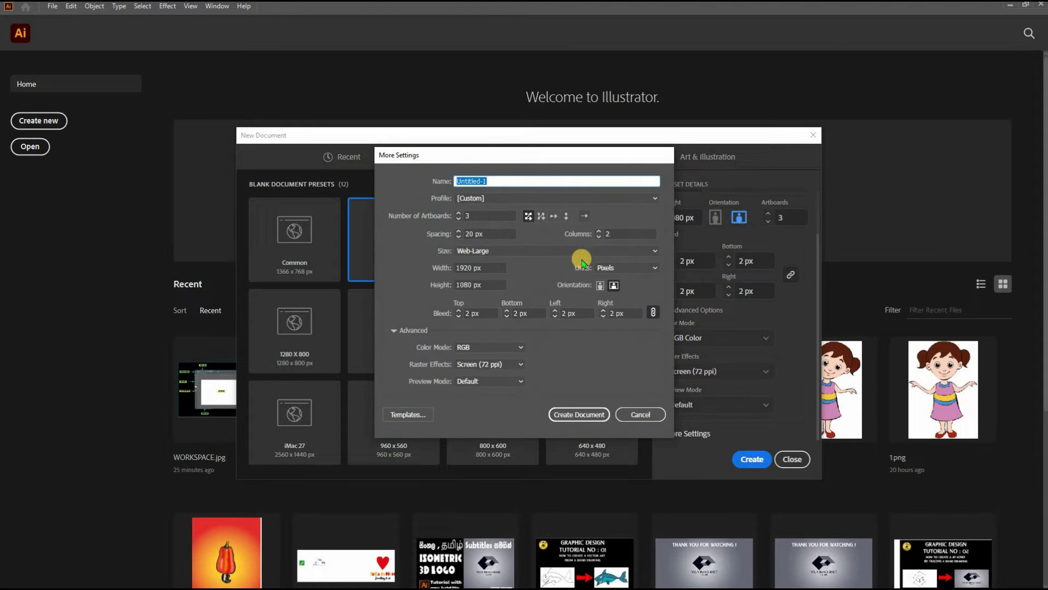
# - Close and reopen More Settings, then open the New from Template browser
pyautogui.click(641, 414)
pyautogui.click(703, 434)
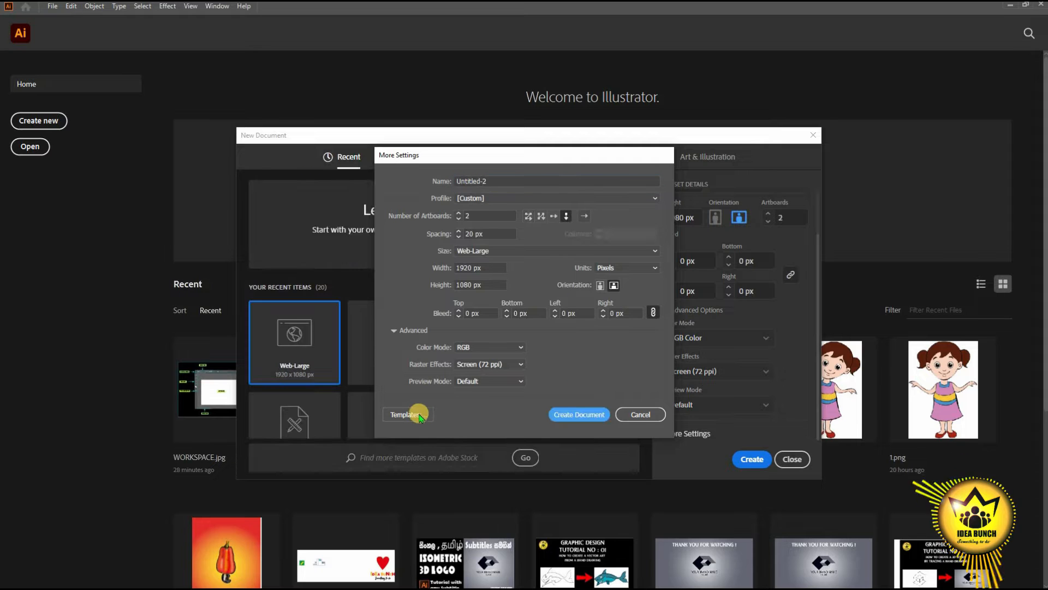
pyautogui.click(419, 415)
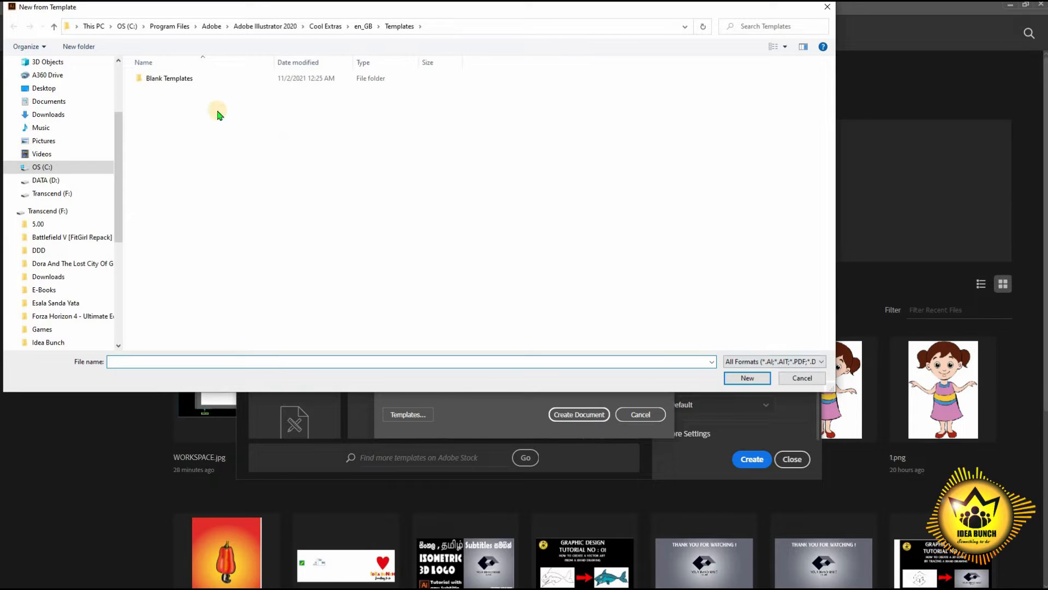
# - Open the Blank Templates folder and select all its template files
pyautogui.doubleClick(192, 79)
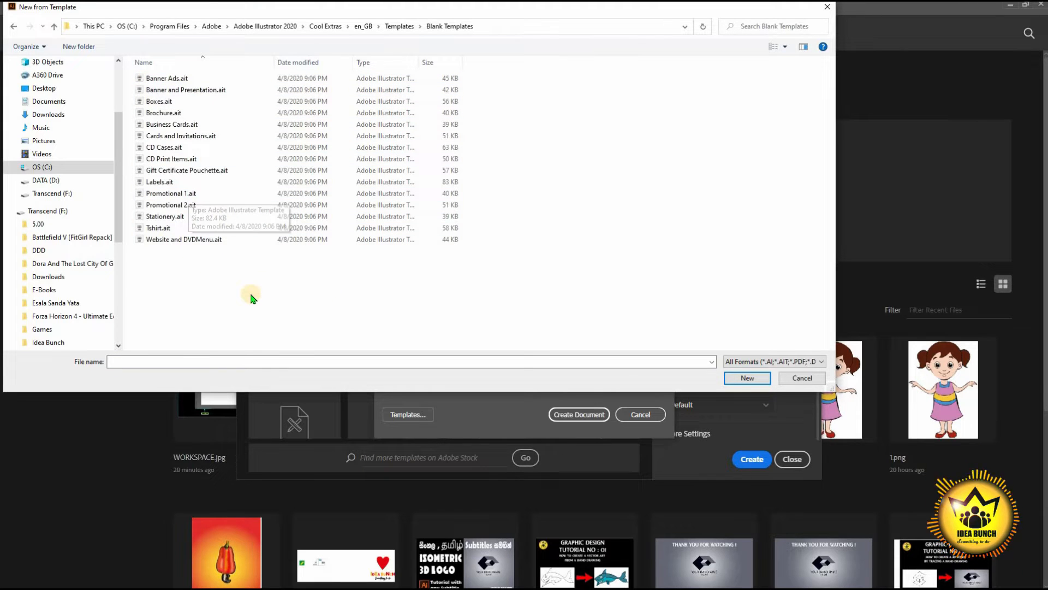
pyautogui.moveTo(251, 294); pyautogui.dragTo(657, 70)
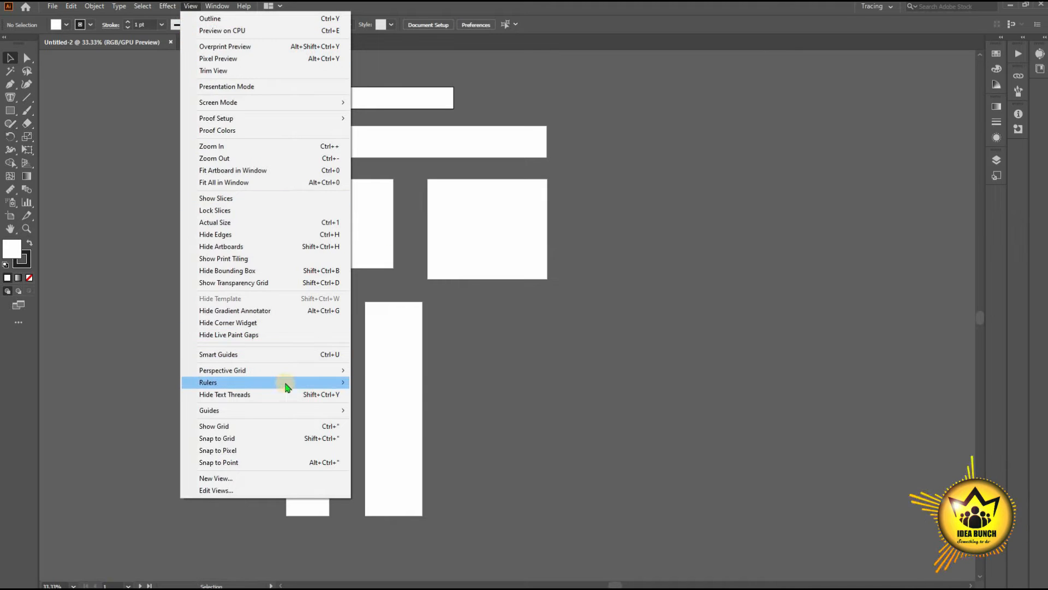
# - Show rulers from the View menu and check the ruler unit options
pyautogui.moveTo(285, 382)
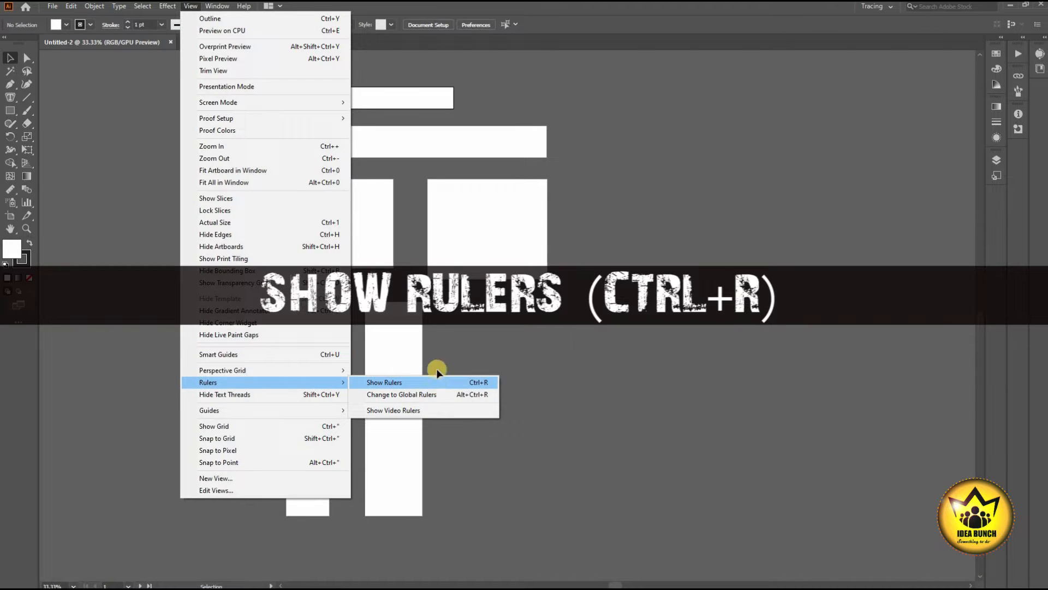
pyautogui.click(431, 381)
pyautogui.rightClick(507, 56)
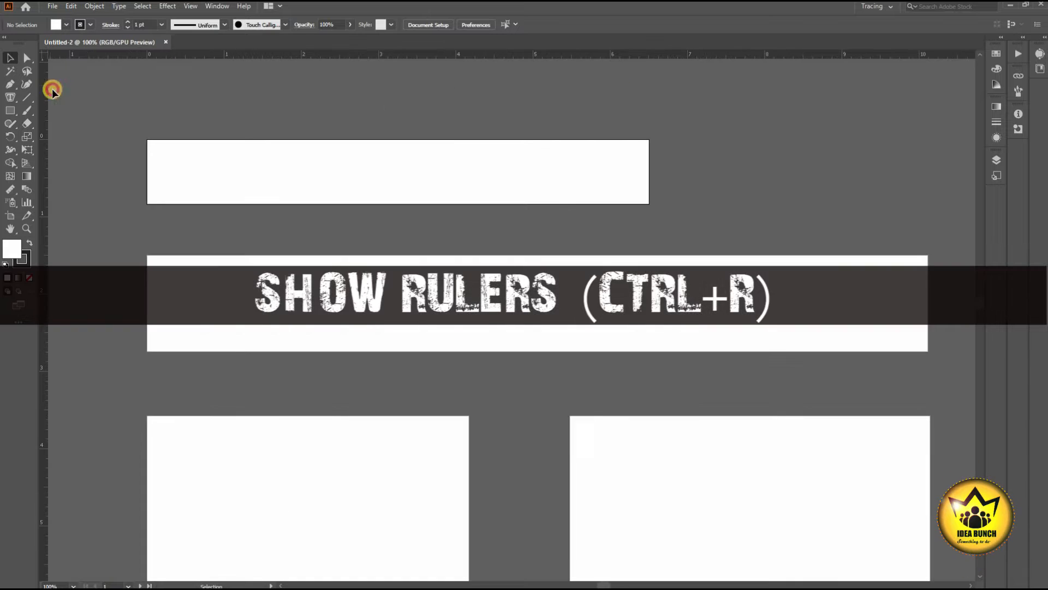
# - Drag out two vertical and two horizontal guides around the rectangles
pyautogui.moveTo(52, 90); pyautogui.dragTo(146, 104)
pyautogui.moveTo(44, 156); pyautogui.dragTo(650, 171)
pyautogui.moveTo(83, 55); pyautogui.dragTo(95, 139)
pyautogui.moveTo(115, 53); pyautogui.dragTo(112, 204)
pyautogui.scroll(-1, 326, 138)
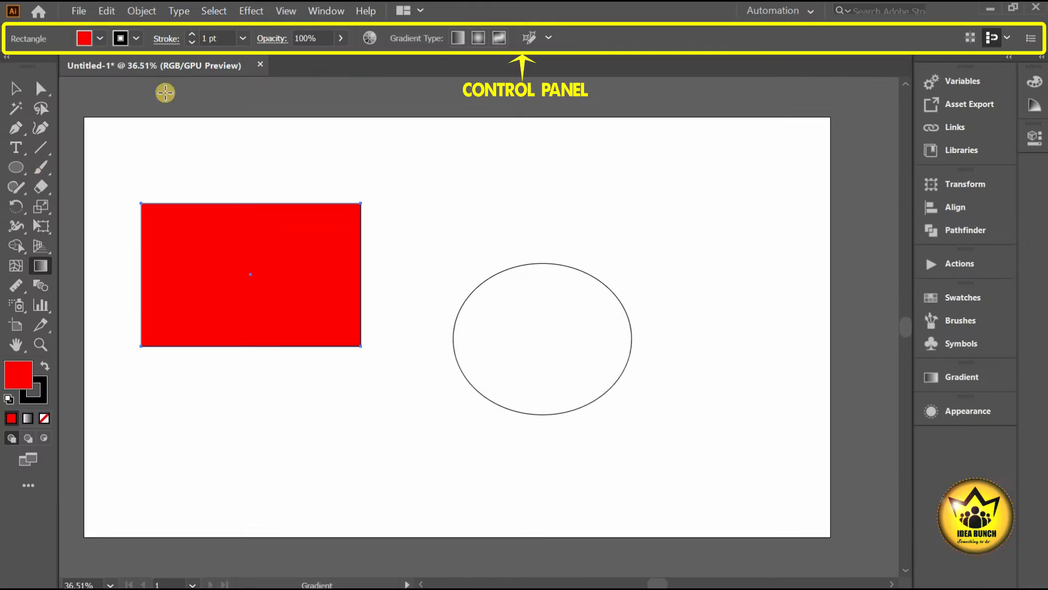
# - Draw a straight line across the top and a curved Pen path around the ellipse
pyautogui.click(40, 147)
pyautogui.moveTo(328, 176); pyautogui.dragTo(685, 186)
pyautogui.hotkey('shift', '`')
pyautogui.press('p')
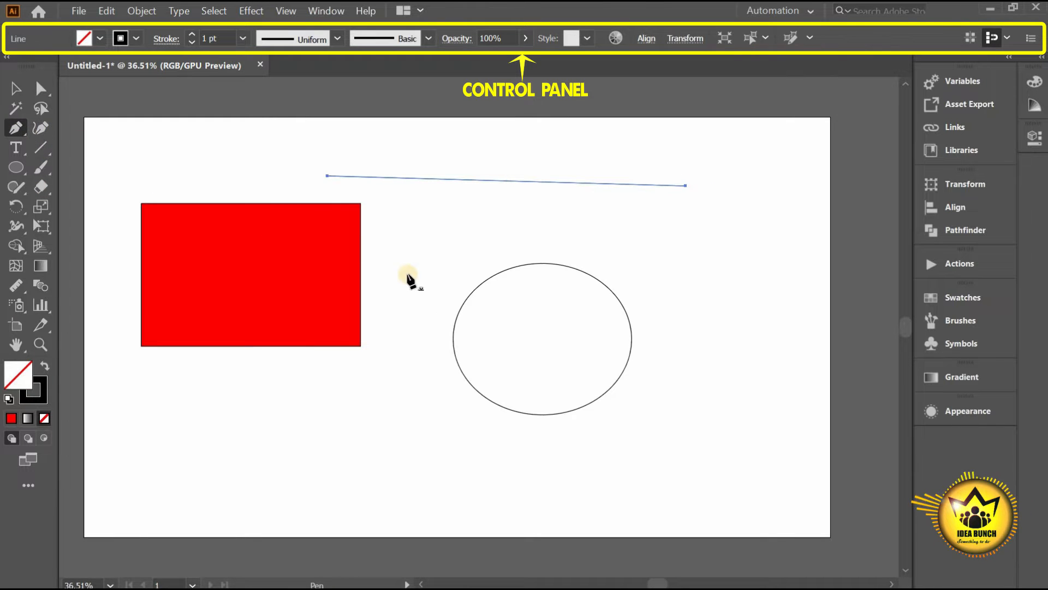
pyautogui.moveTo(418, 258); pyautogui.dragTo(542, 223)
pyautogui.click(645, 302)
pyautogui.moveTo(615, 458); pyautogui.dragTo(471, 458)
pyautogui.moveTo(445, 420); pyautogui.dragTo(413, 280)
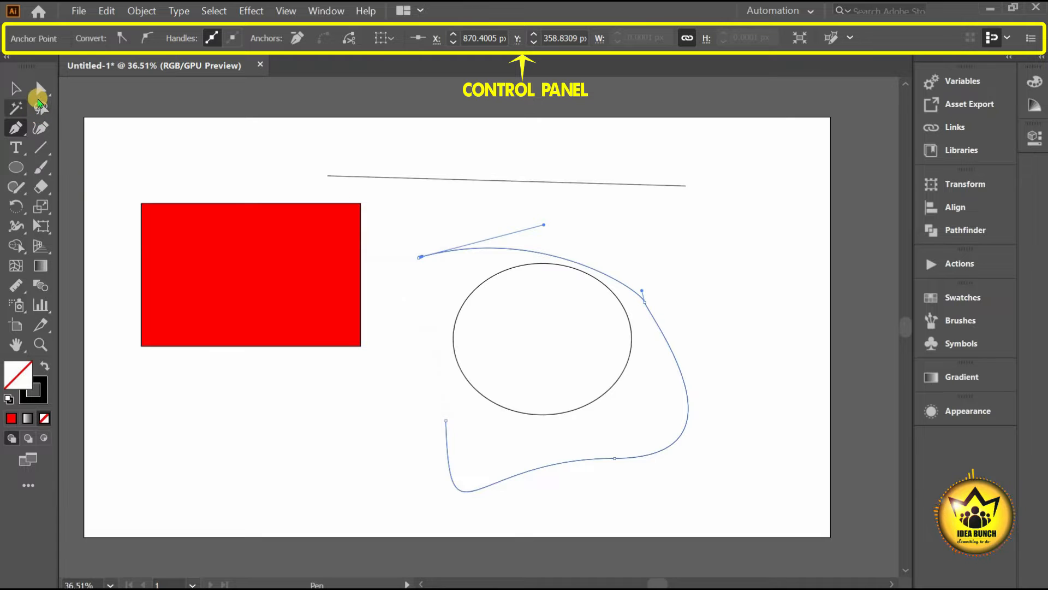
pyautogui.click(16, 88)
# - Add test placeholder text, a wavy brush stroke and a freehand pencil loop
pyautogui.click(230, 251)
pyautogui.press('t')
pyautogui.click(448, 216)
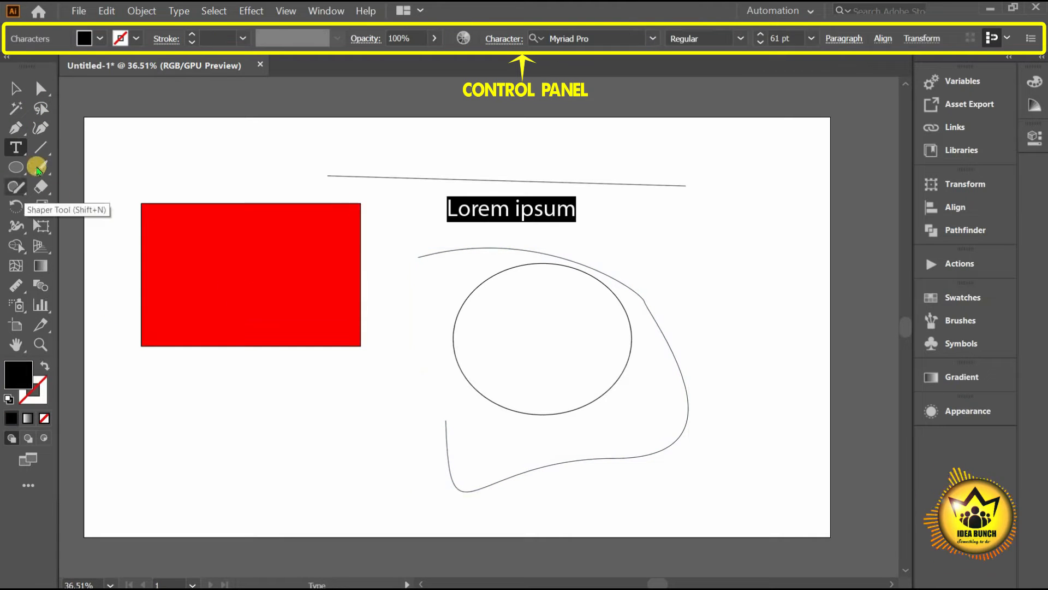
pyautogui.click(40, 167)
pyautogui.moveTo(135, 172)
pyautogui.mouseDown()
pyautogui.moveTo(391, 143)
pyautogui.moveTo(505, 143)
pyautogui.mouseUp()
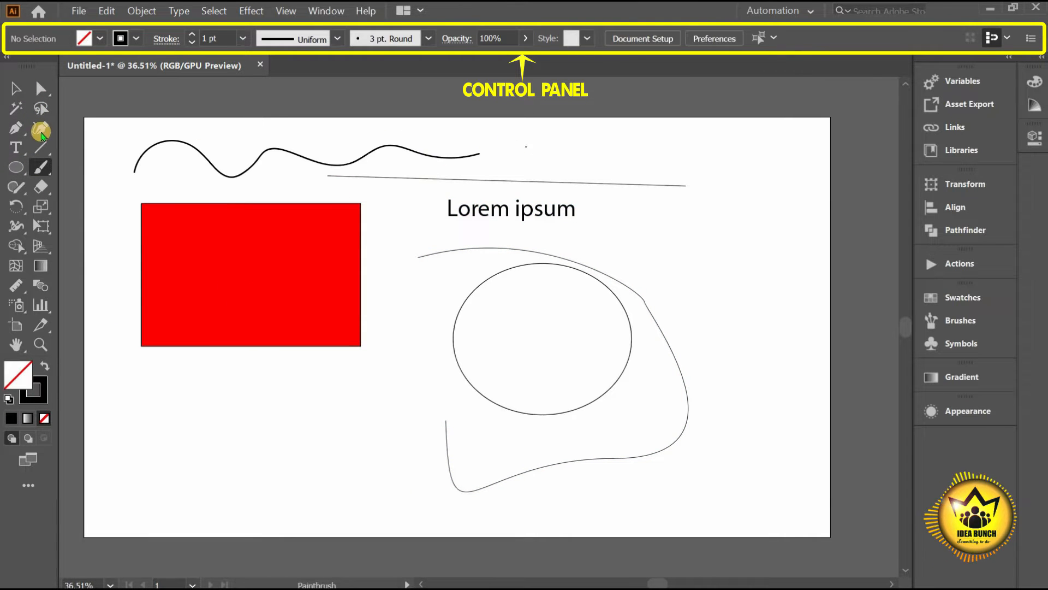
pyautogui.click(16, 186)
pyautogui.click(82, 206)
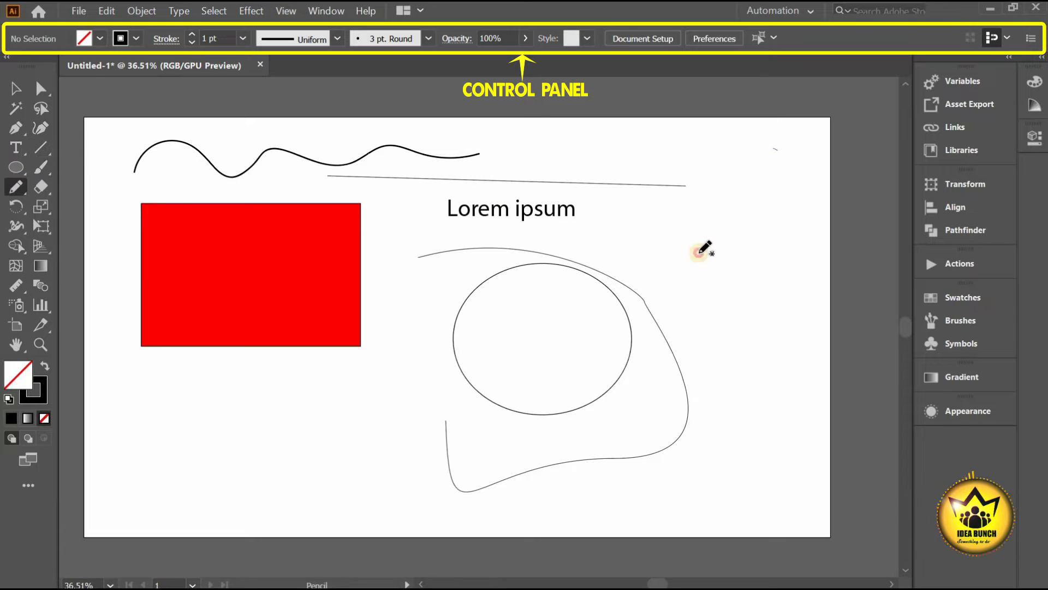
pyautogui.moveTo(699, 252)
pyautogui.mouseDown()
pyautogui.moveTo(786, 162)
pyautogui.moveTo(771, 139)
pyautogui.moveTo(704, 245)
pyautogui.moveTo(618, 143)
pyautogui.mouseUp()
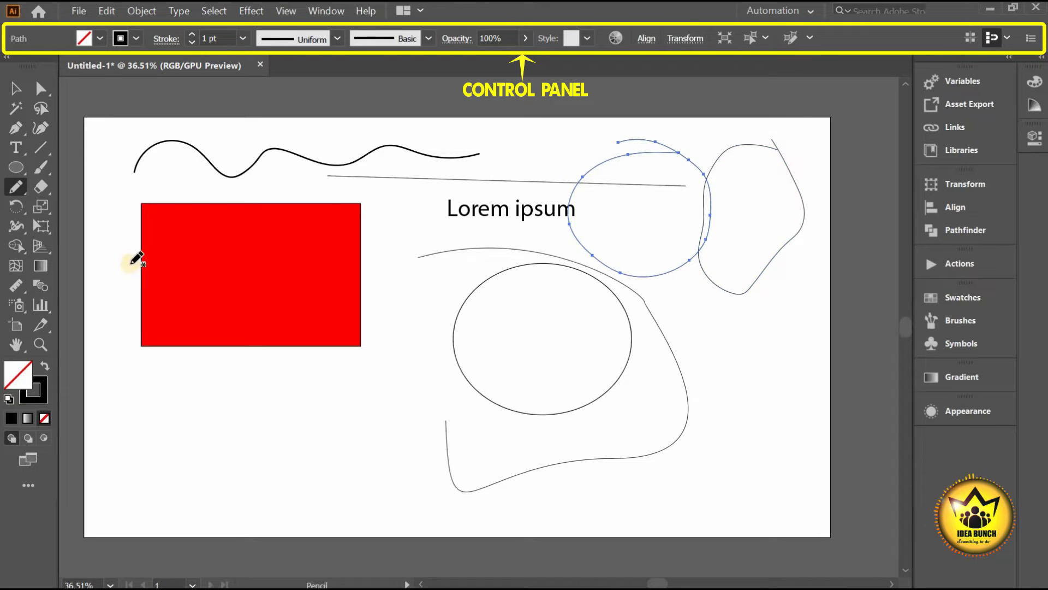
pyautogui.click(16, 147)
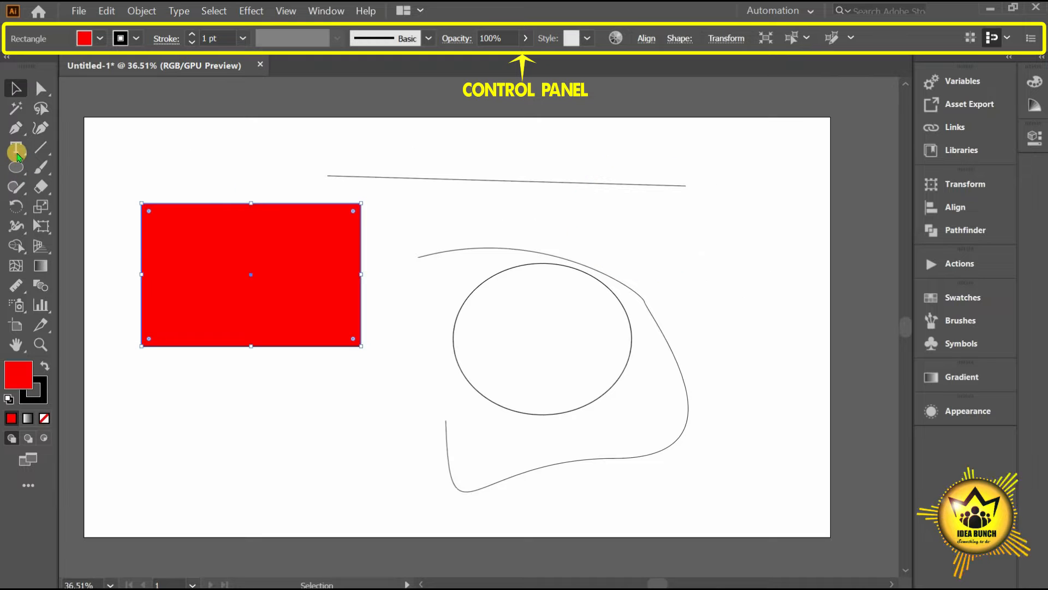
# - Place Lorem ipsum text, zoom the view, and hide then restore tools and panels with Tab
pyautogui.click(447, 215)
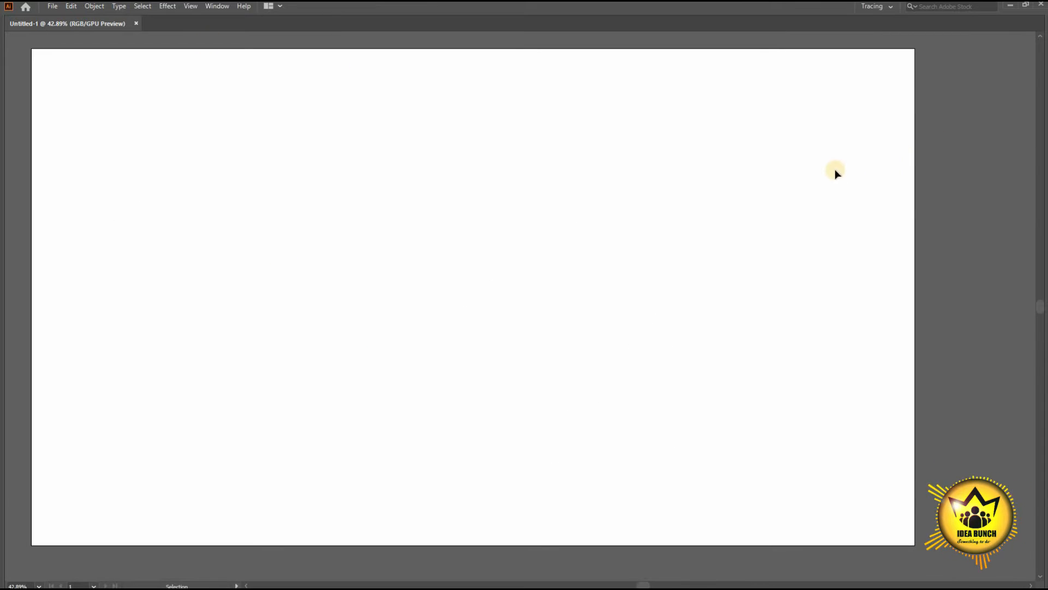
pyautogui.scroll(2, 798, 228)
pyautogui.scroll(-1, 793, 227)
pyautogui.keyDown('alt'); pyautogui.scroll(-2, 793, 227); pyautogui.keyUp('alt')
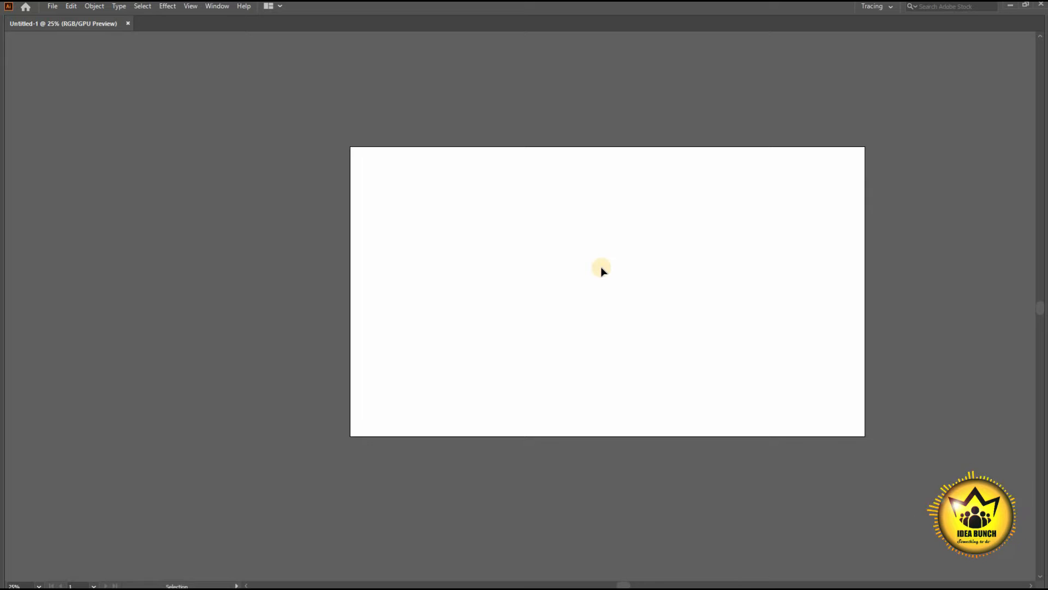
pyautogui.press('Tab')
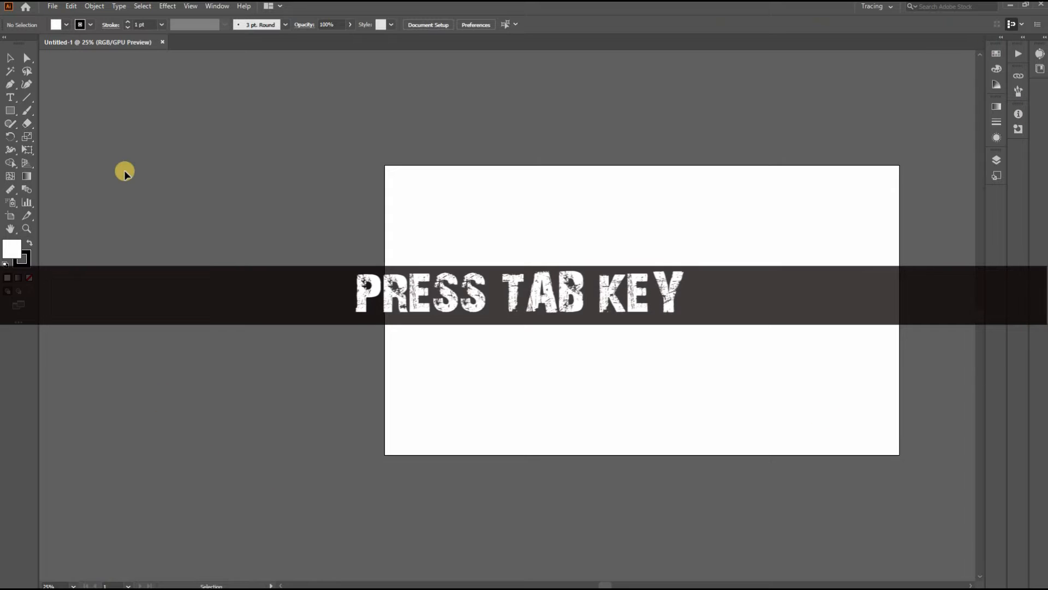
pyautogui.press('Tab')
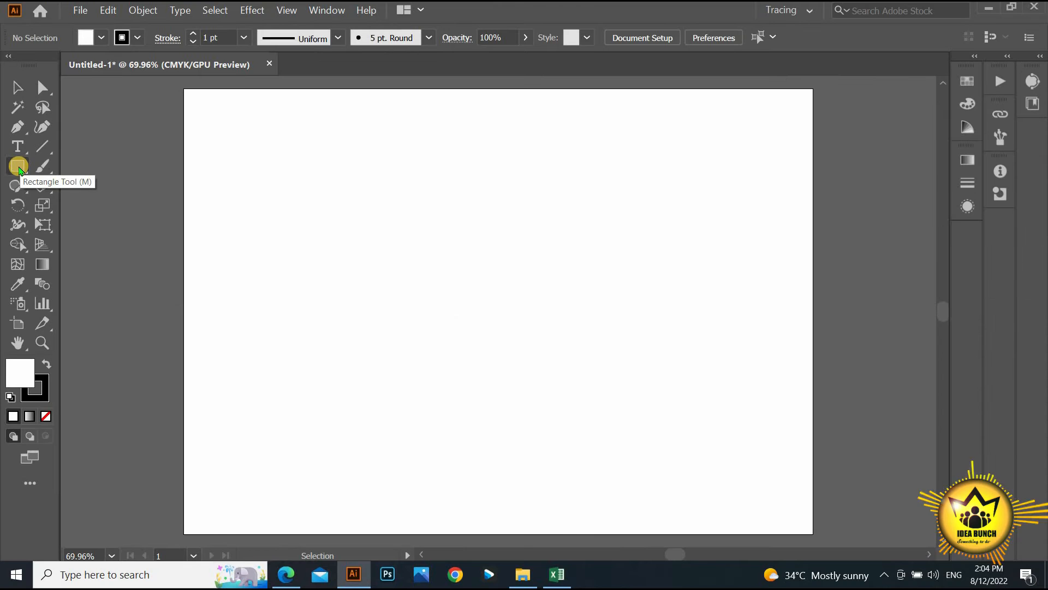
# - Draw a rectangle in the upper left of the artboard and give it a bright green fill
pyautogui.click(17, 165)
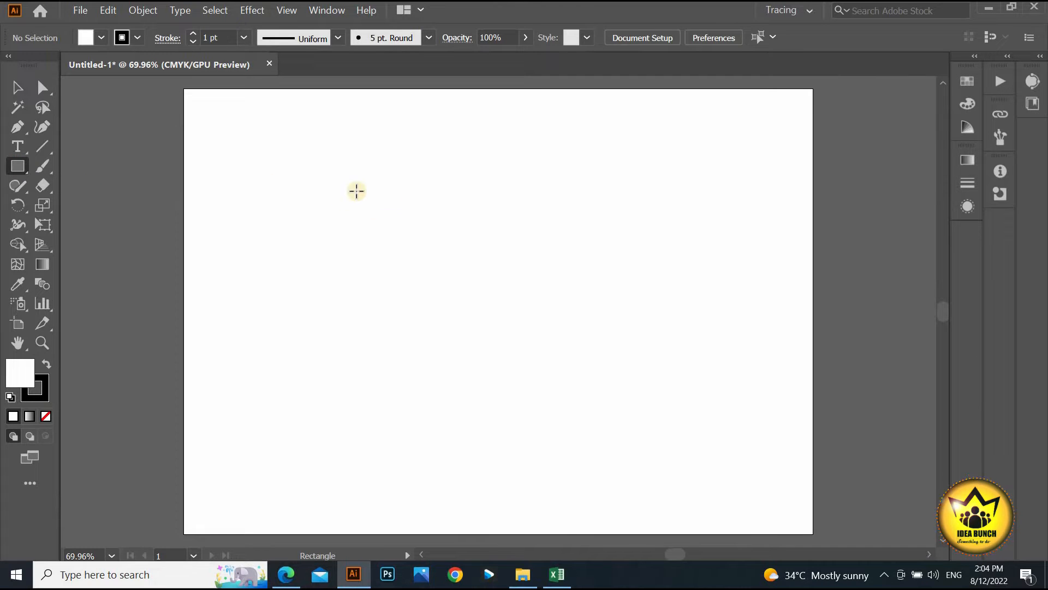
pyautogui.moveTo(338, 168); pyautogui.dragTo(443, 262)
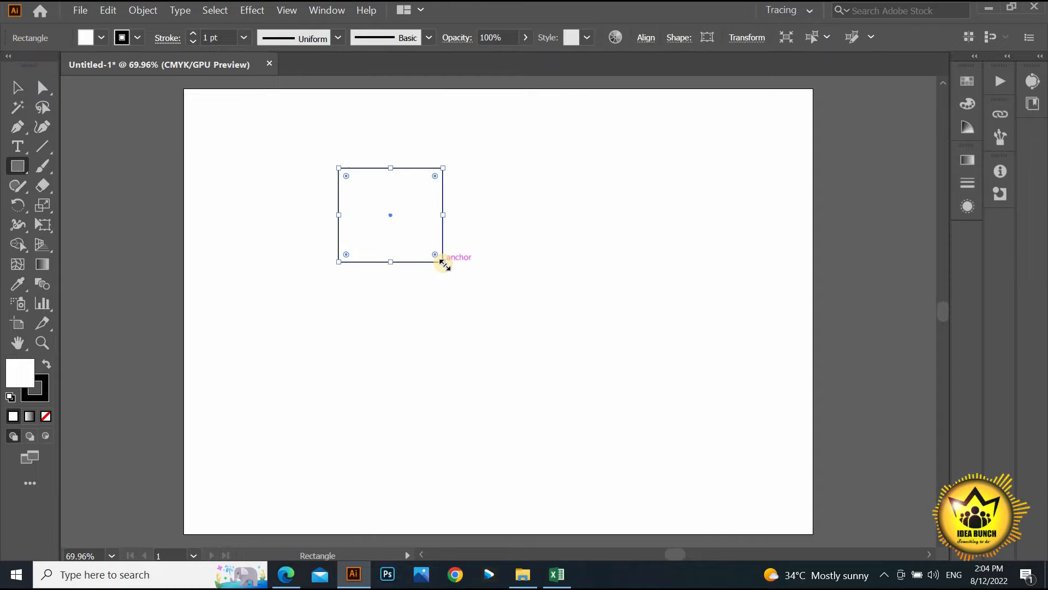
pyautogui.click(148, 77)
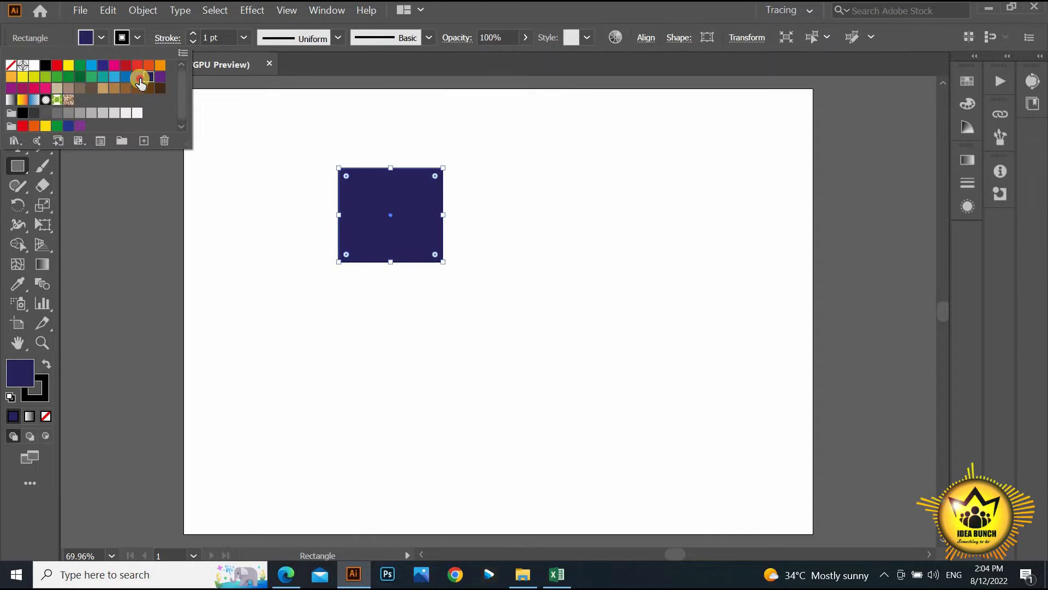
pyautogui.click(137, 77)
pyautogui.click(125, 77)
pyautogui.click(114, 77)
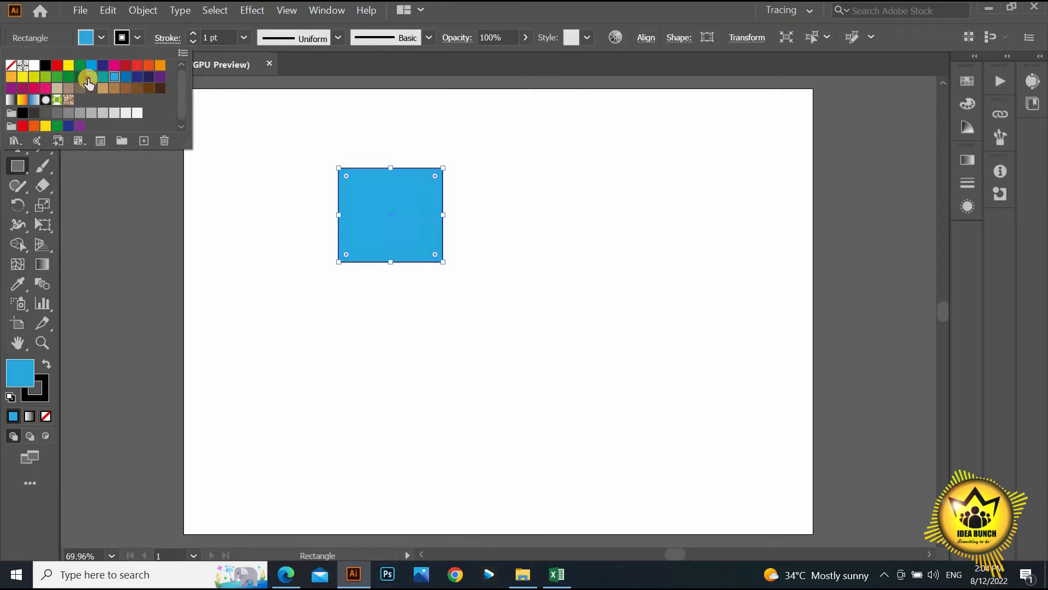
pyautogui.click(91, 77)
pyautogui.click(69, 77)
pyautogui.click(57, 77)
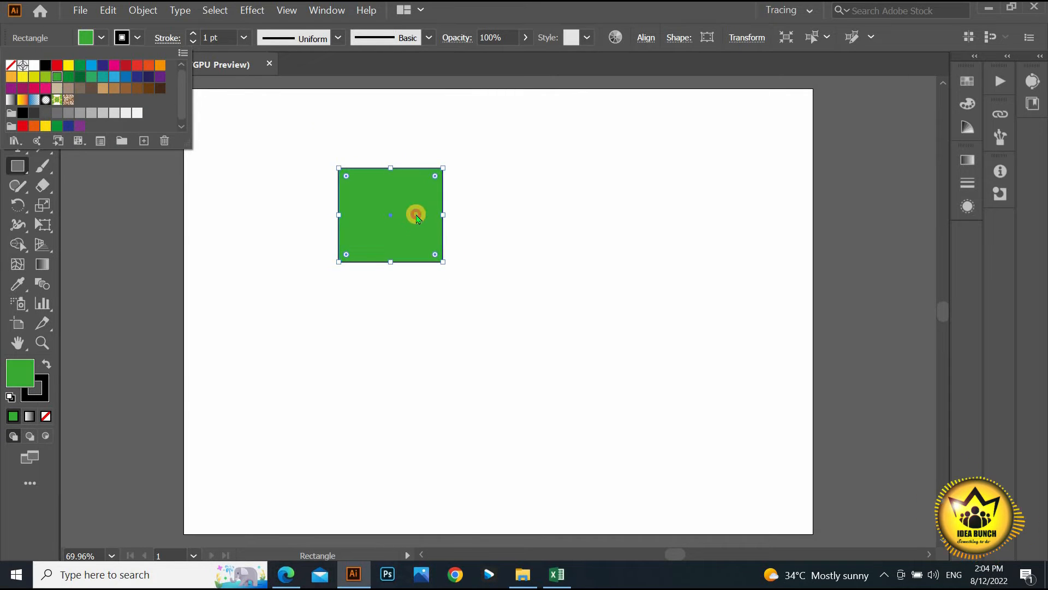
pyautogui.click(416, 218)
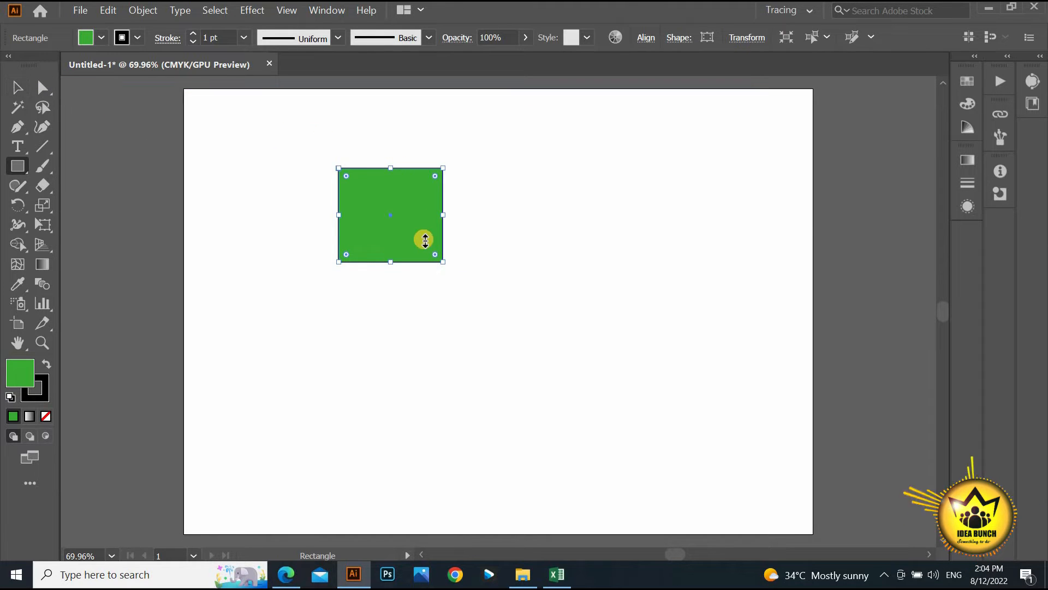
# - Try several outline colours on the rectangle, settling on a blue stroke
pyautogui.click(137, 37)
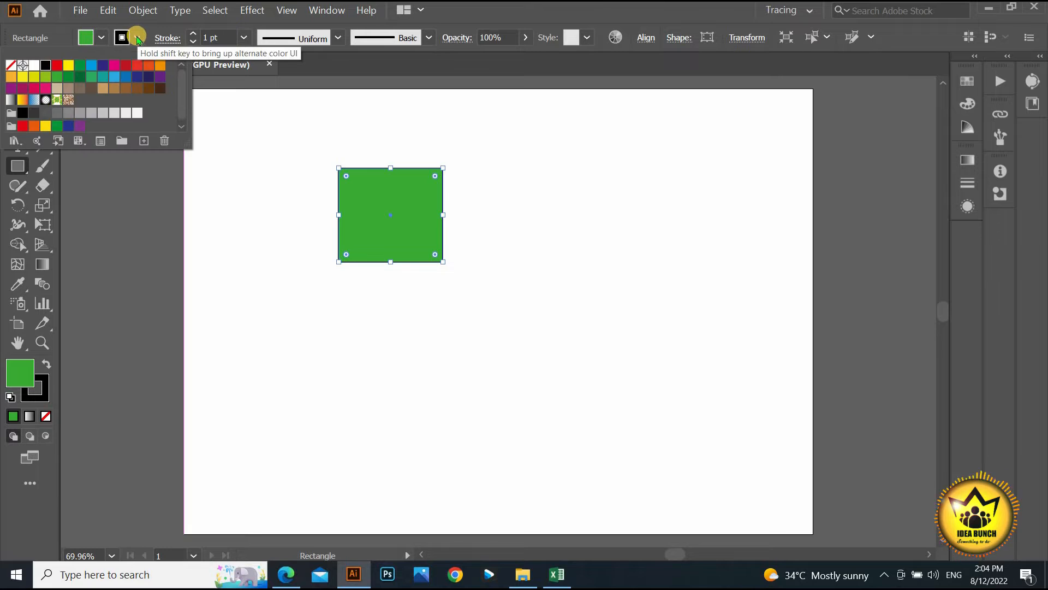
pyautogui.click(57, 65)
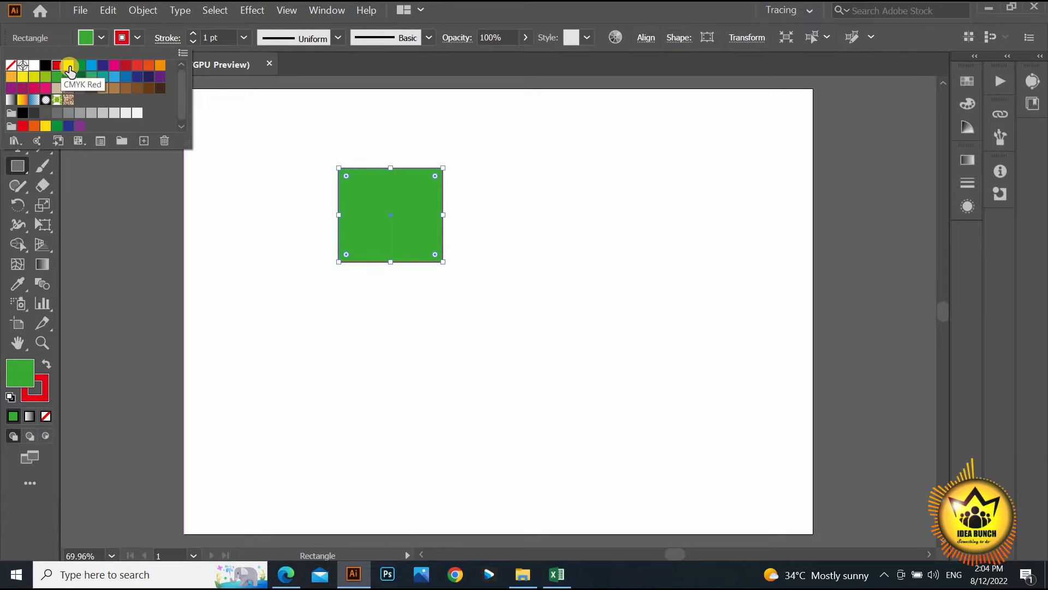
pyautogui.click(68, 65)
pyautogui.click(80, 65)
pyautogui.click(91, 65)
pyautogui.click(103, 65)
pyautogui.click(114, 65)
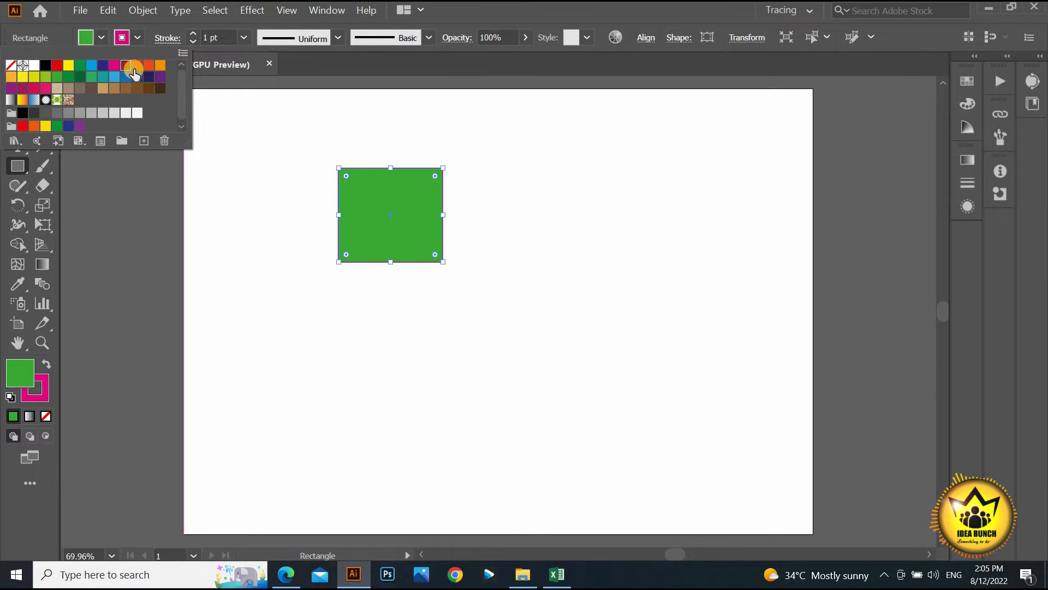
pyautogui.click(126, 65)
pyautogui.click(137, 65)
pyautogui.click(23, 87)
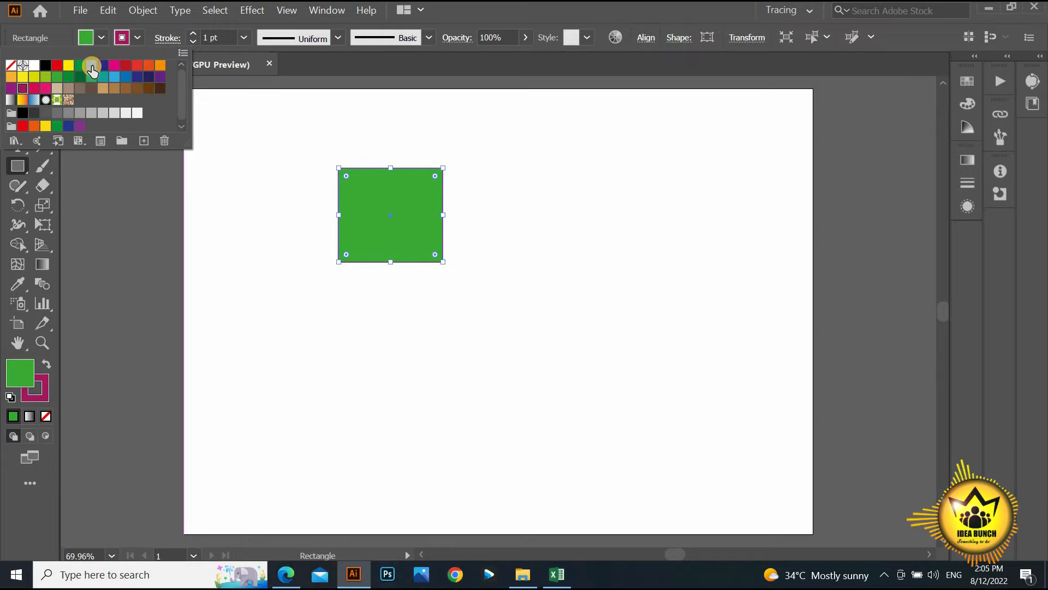
pyautogui.click(91, 66)
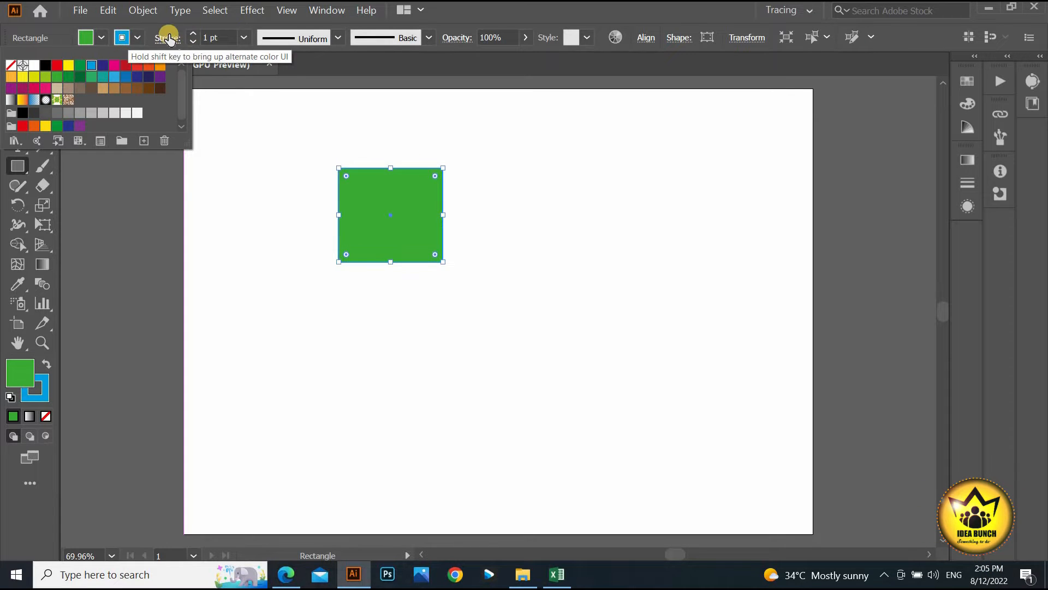
pyautogui.click(194, 41)
# - Try stroke weights of 30, 100 and 2 pt, ending at 5 pt
pyautogui.click(193, 33)
pyautogui.click(193, 41)
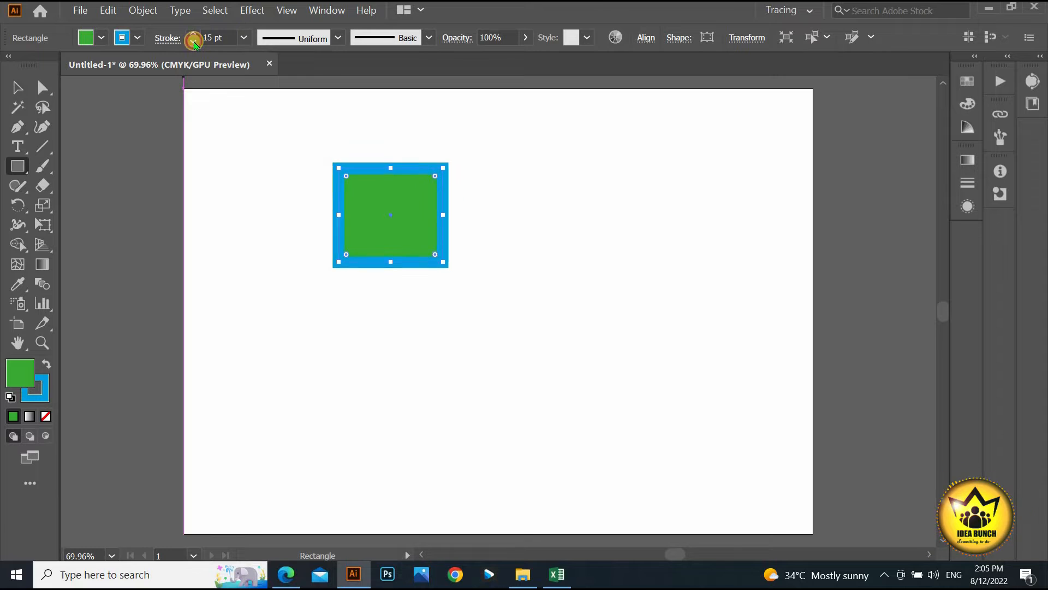
pyautogui.click(244, 37)
pyautogui.click(269, 434)
pyautogui.click(242, 38)
pyautogui.click(264, 127)
pyautogui.click(193, 33)
pyautogui.click(193, 33)
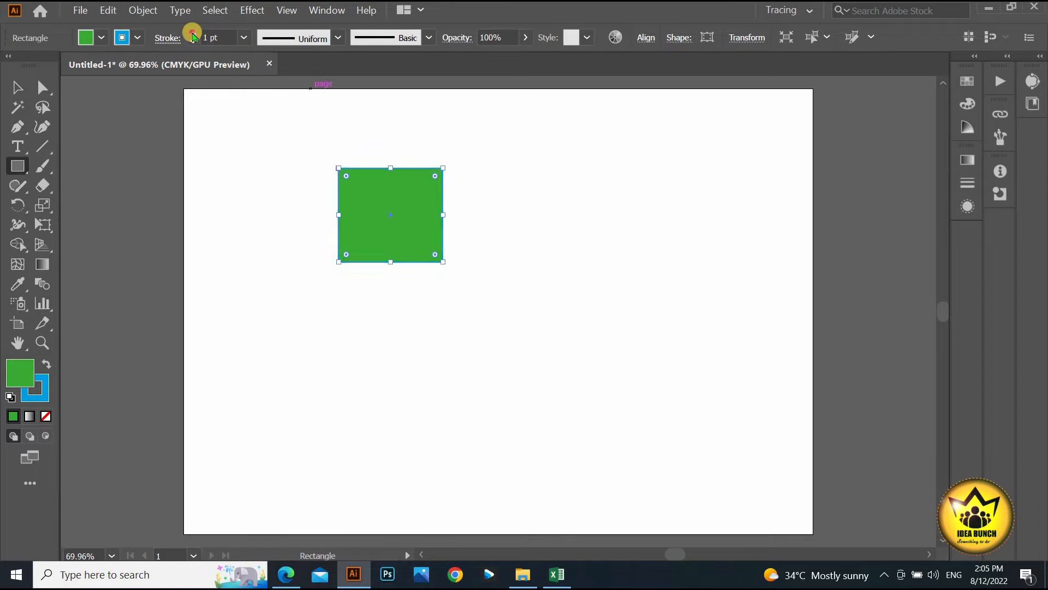
pyautogui.click(193, 33)
# - Give the outline lens and two-bump width profiles, panning to see the whole rectangle
pyautogui.click(338, 37)
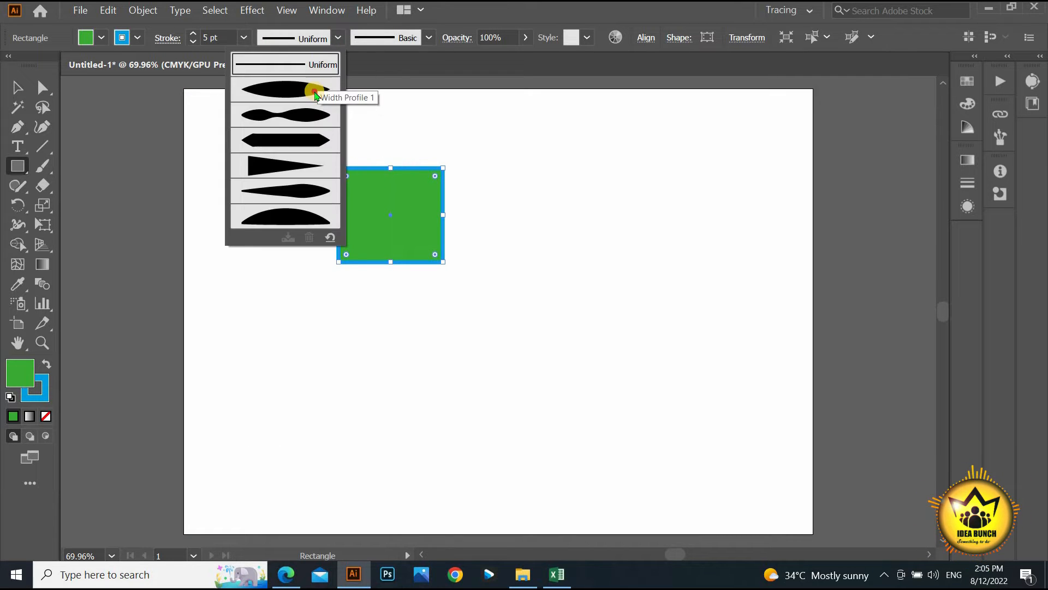
pyautogui.click(314, 89)
pyautogui.scroll(5, 344, 166)
pyautogui.click(338, 37)
pyautogui.click(307, 114)
pyautogui.scroll(-1, 535, 234)
pyautogui.moveTo(536, 234); pyautogui.dragTo(437, 184)
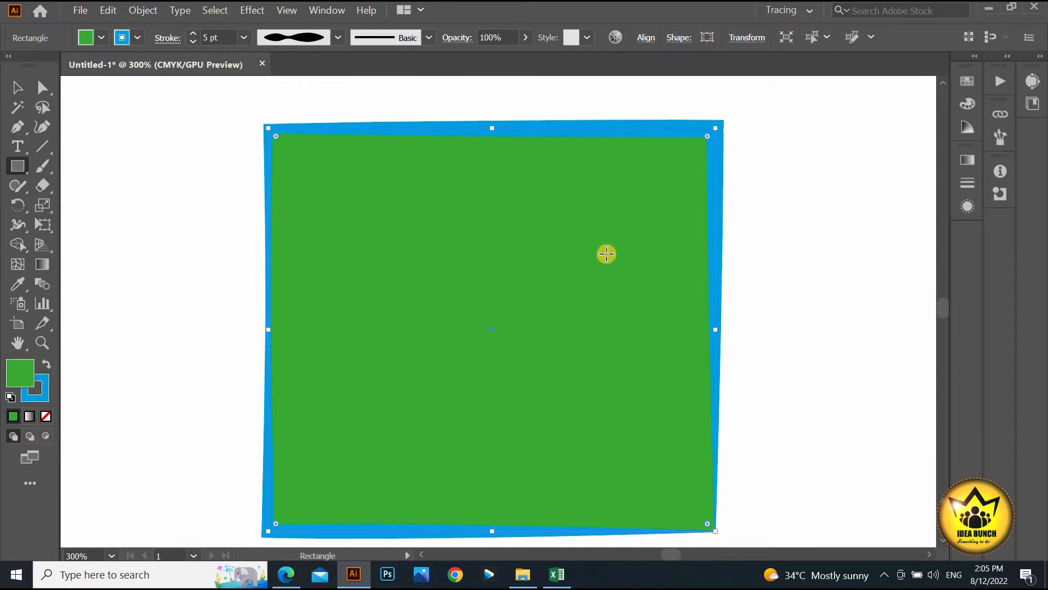
pyautogui.moveTo(576, 266); pyautogui.dragTo(577, 251)
# - Try tapered, lens and arch width profiles, then settle on the Uniform profile
pyautogui.click(338, 37)
pyautogui.click(313, 89)
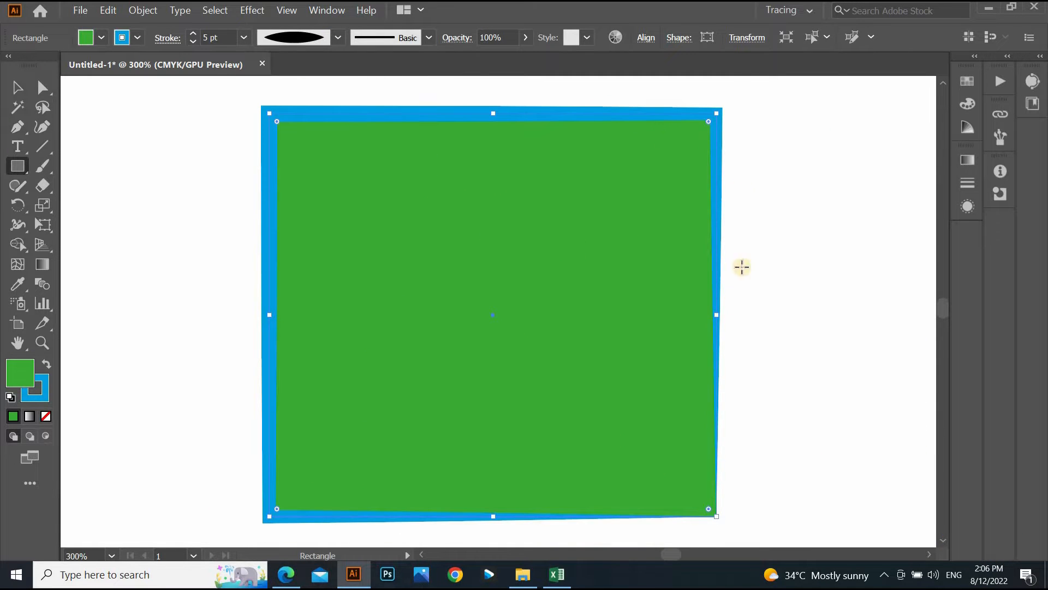
pyautogui.click(338, 37)
pyautogui.click(325, 82)
pyautogui.click(338, 37)
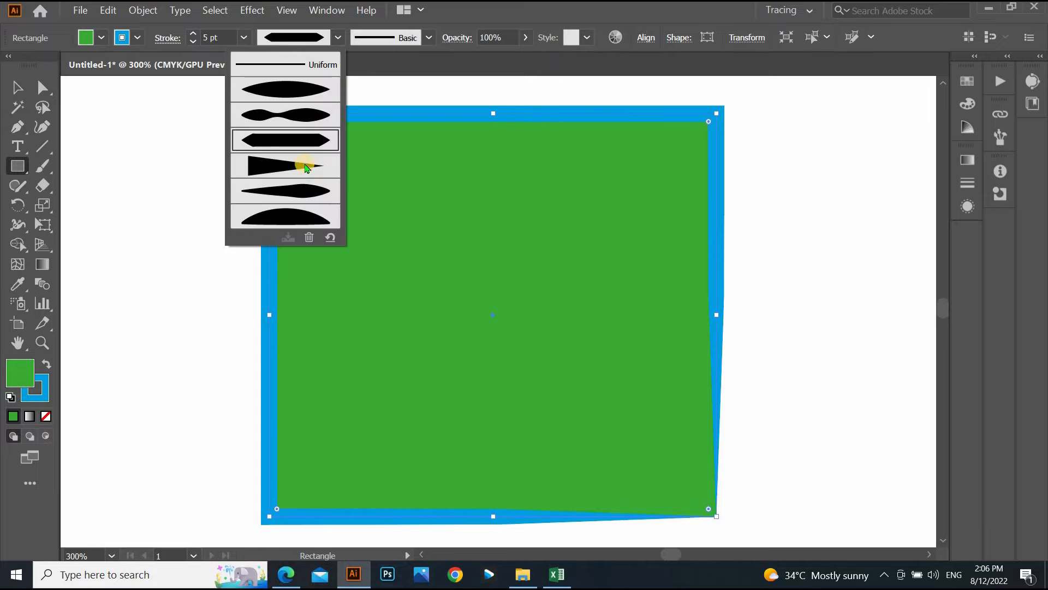
pyautogui.click(304, 164)
pyautogui.click(338, 37)
pyautogui.click(312, 188)
pyautogui.click(338, 38)
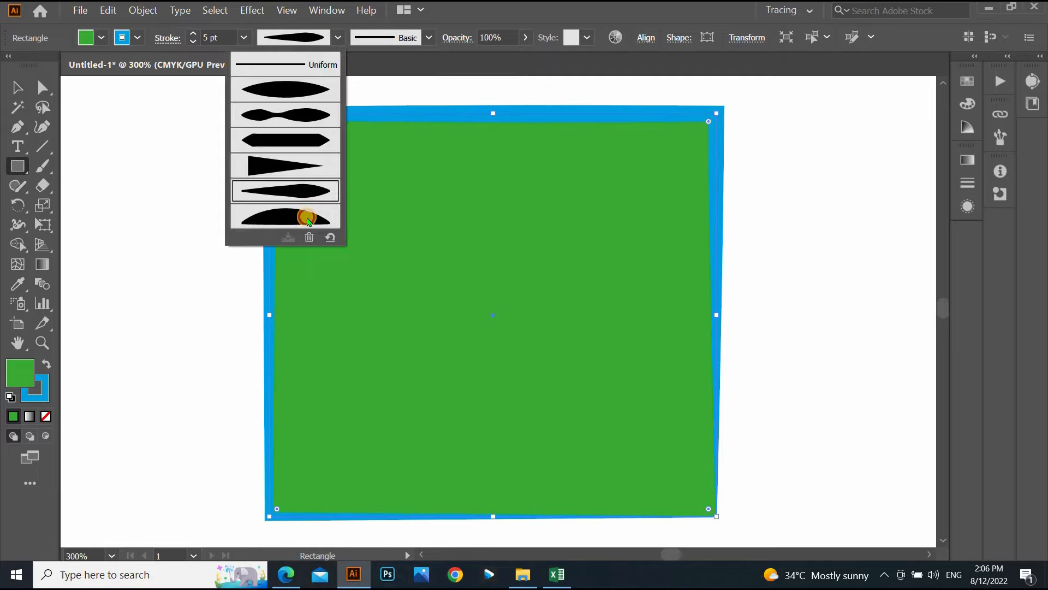
pyautogui.click(307, 217)
pyautogui.click(338, 39)
pyautogui.click(296, 66)
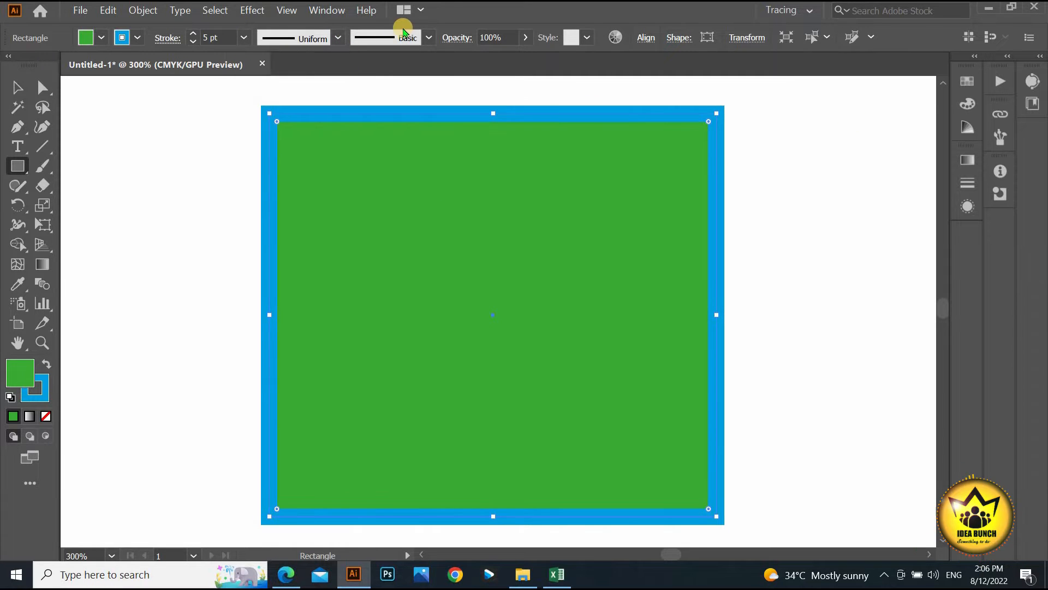
# - Try Round, Oval, Touch Calligraphic, charcoal, arrow, bristle and denim brushes on the outline
pyautogui.click(429, 38)
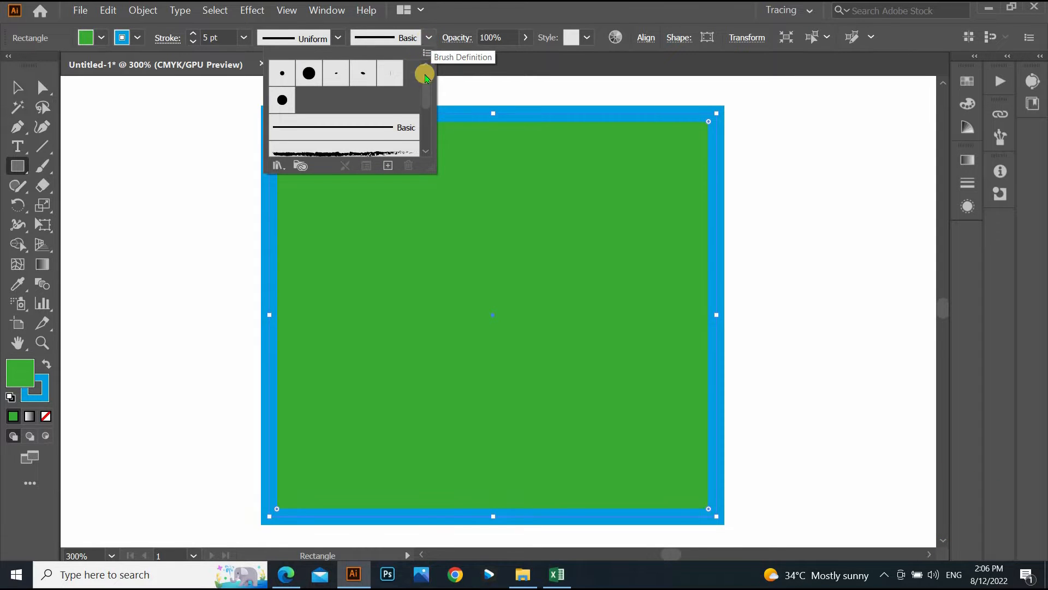
pyautogui.moveTo(425, 77)
pyautogui.mouseDown()
pyautogui.moveTo(424, 102)
pyautogui.moveTo(425, 68)
pyautogui.mouseUp()
pyautogui.click(309, 72)
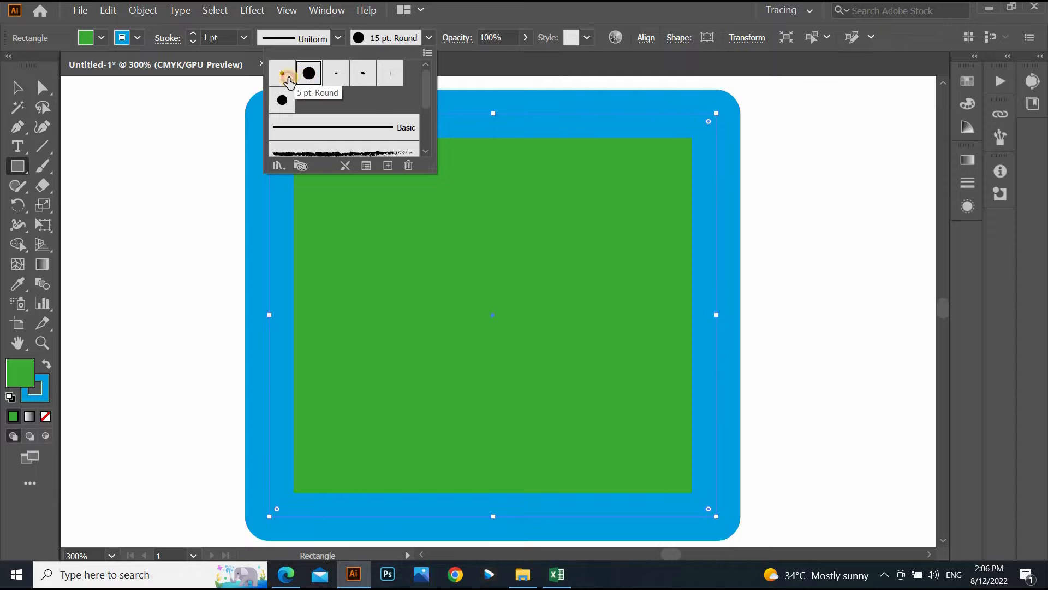
pyautogui.click(289, 80)
pyautogui.click(336, 75)
pyautogui.click(357, 77)
pyautogui.click(283, 102)
pyautogui.scroll(-1, 343, 83)
pyautogui.click(344, 82)
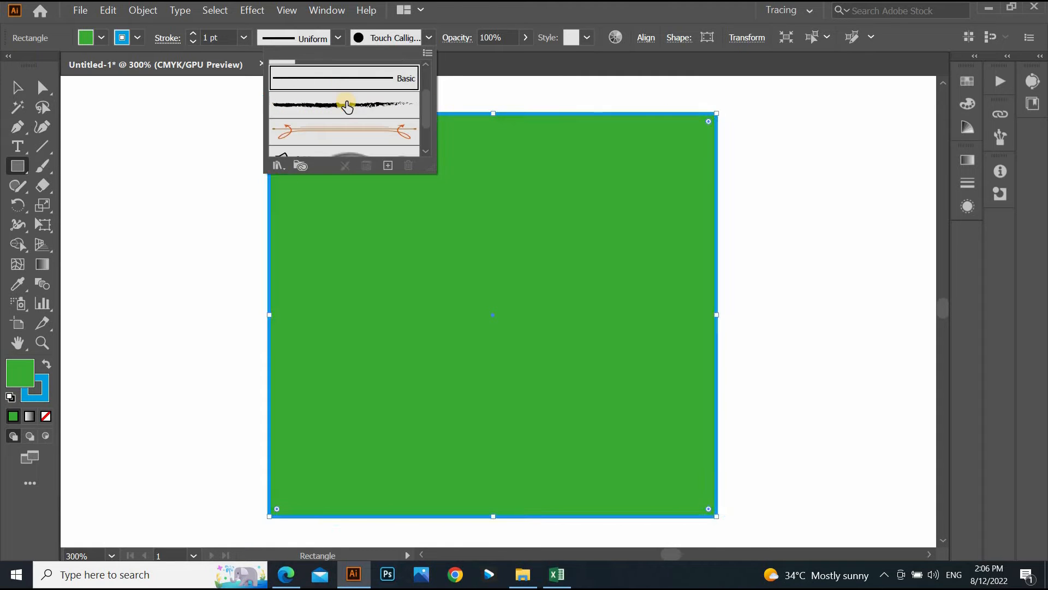
pyautogui.click(344, 105)
pyautogui.click(319, 129)
pyautogui.scroll(-1, 321, 117)
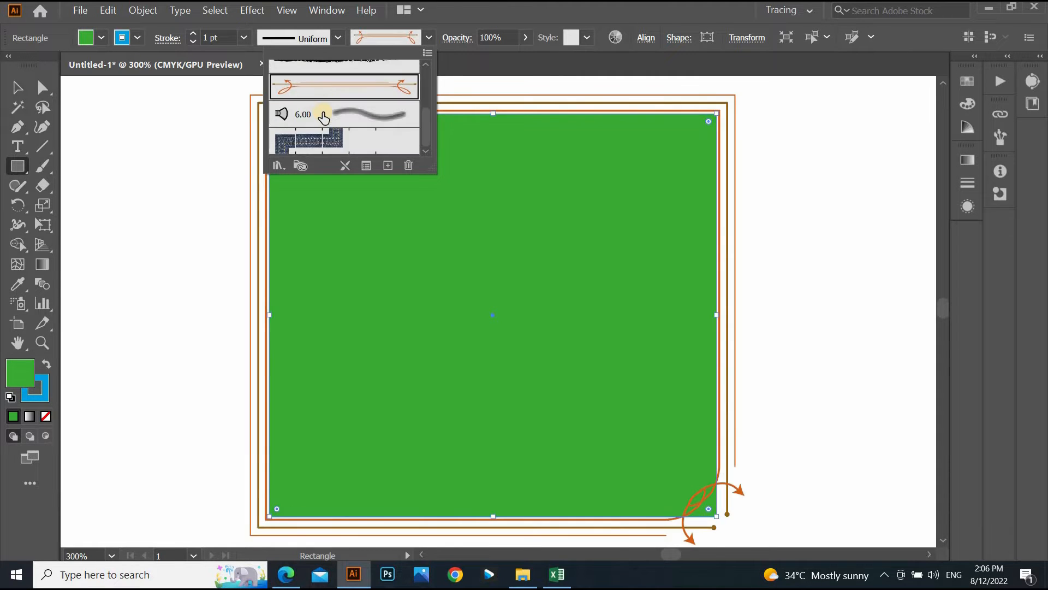
pyautogui.click(320, 116)
pyautogui.click(327, 141)
# - Reset the outline to the Basic brush and open the Arrows_Special brush library
pyautogui.scroll(3, 334, 117)
pyautogui.click(333, 127)
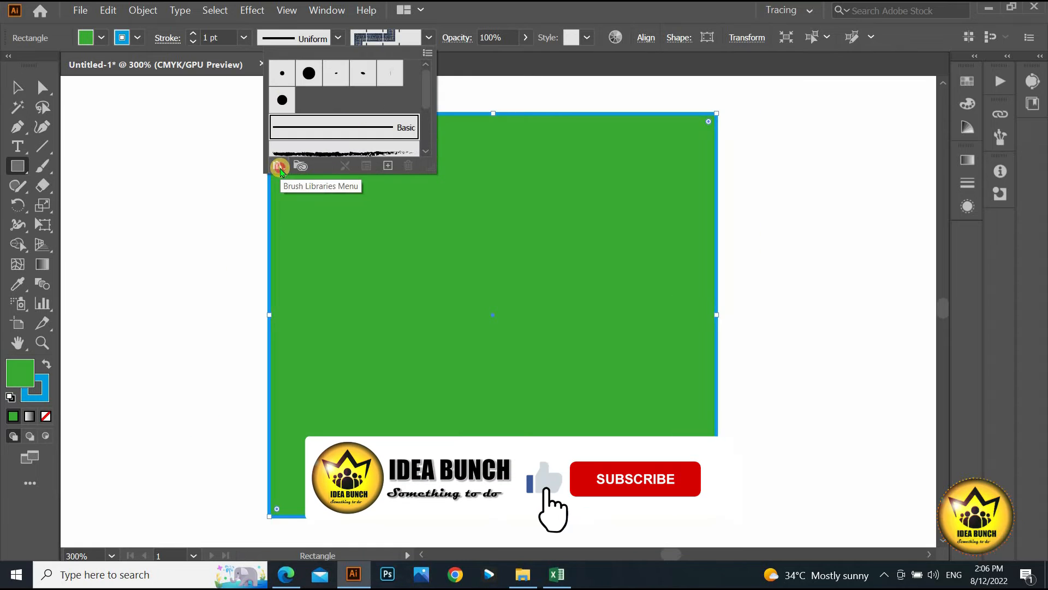
pyautogui.click(279, 165)
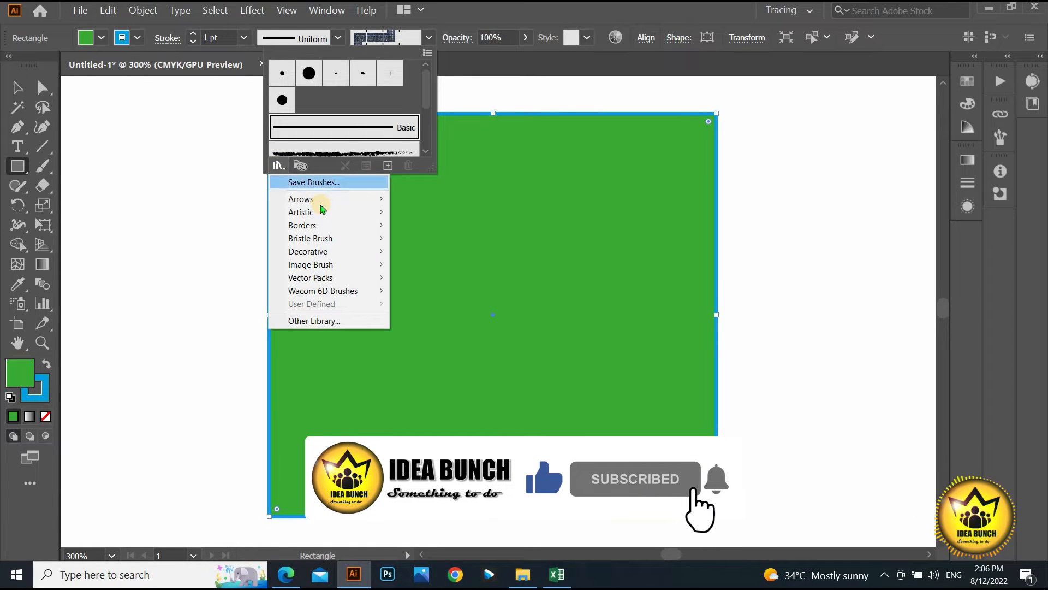
pyautogui.moveTo(325, 210)
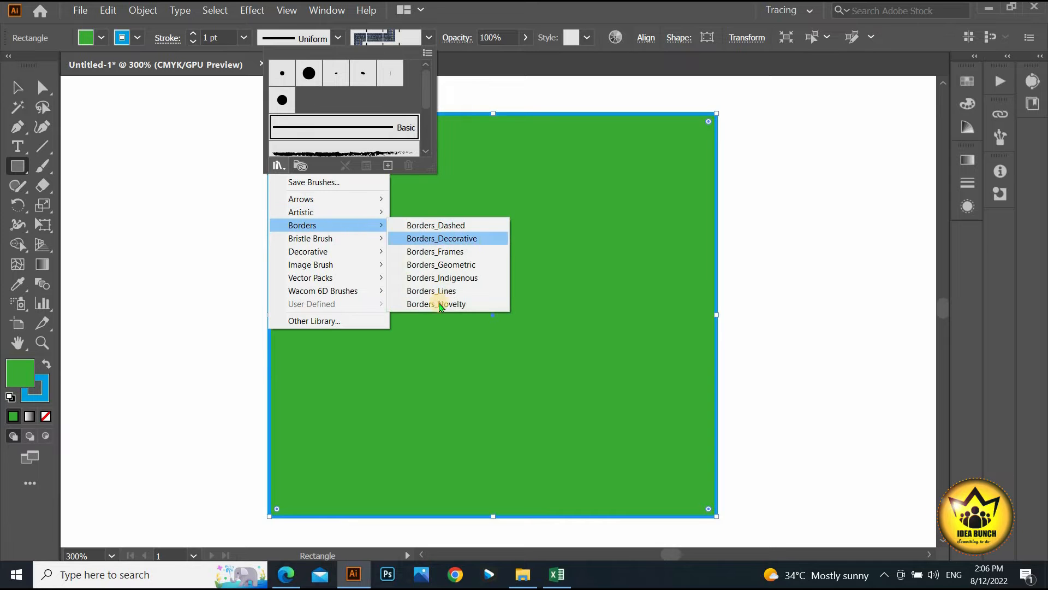
pyautogui.moveTo(369, 293)
pyautogui.click(428, 200)
# - Sample arrow, chalk charcoal and paintbrush library brushes, including Arrow 1.02 and Dry Brush 3
pyautogui.moveTo(551, 255); pyautogui.dragTo(817, 135)
pyautogui.click(815, 181)
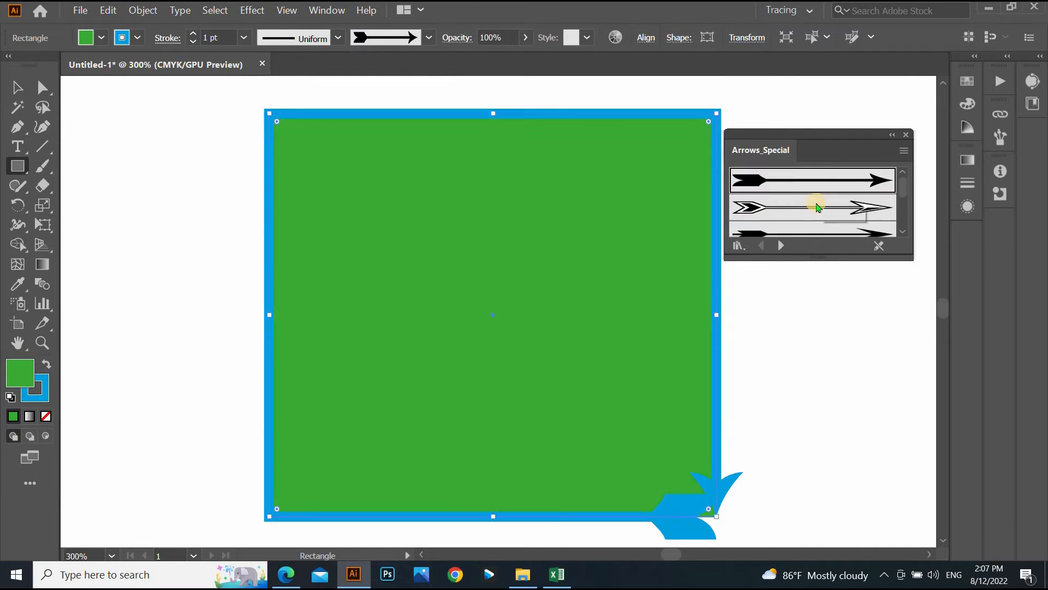
pyautogui.click(816, 206)
pyautogui.scroll(-3, 808, 205)
pyautogui.click(807, 220)
pyautogui.click(780, 246)
pyautogui.click(769, 180)
pyautogui.scroll(-1, 370, 271)
pyautogui.click(781, 246)
pyautogui.click(781, 246)
pyautogui.click(795, 213)
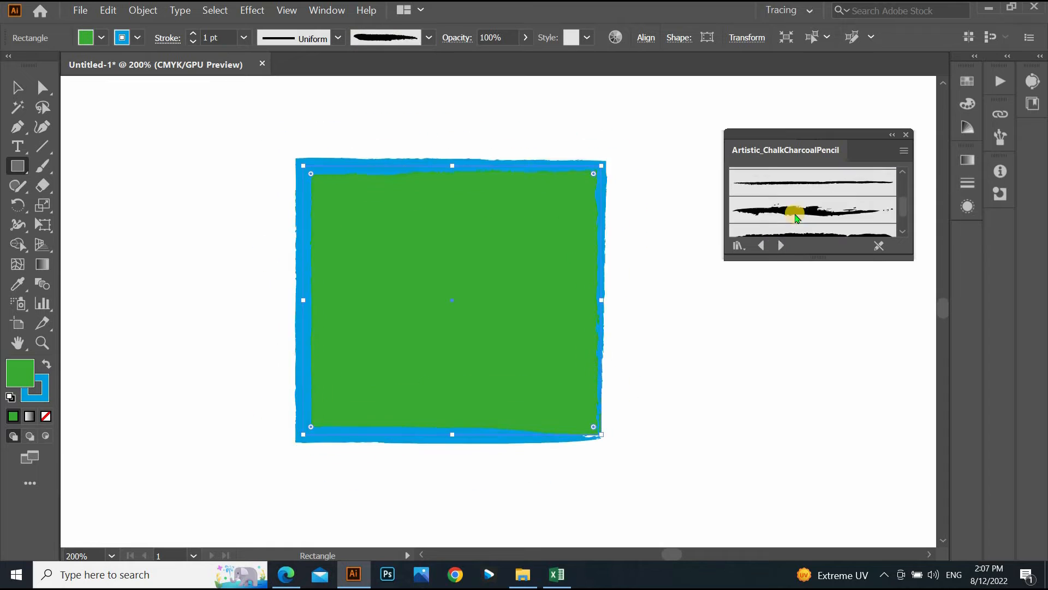
pyautogui.click(780, 245)
pyautogui.click(791, 213)
pyautogui.click(780, 246)
pyautogui.click(787, 210)
# - Try scroll pen, watercolor, dashed and decorative border brushes, lowering the stroke to 0.75 pt
pyautogui.click(781, 245)
pyautogui.click(786, 213)
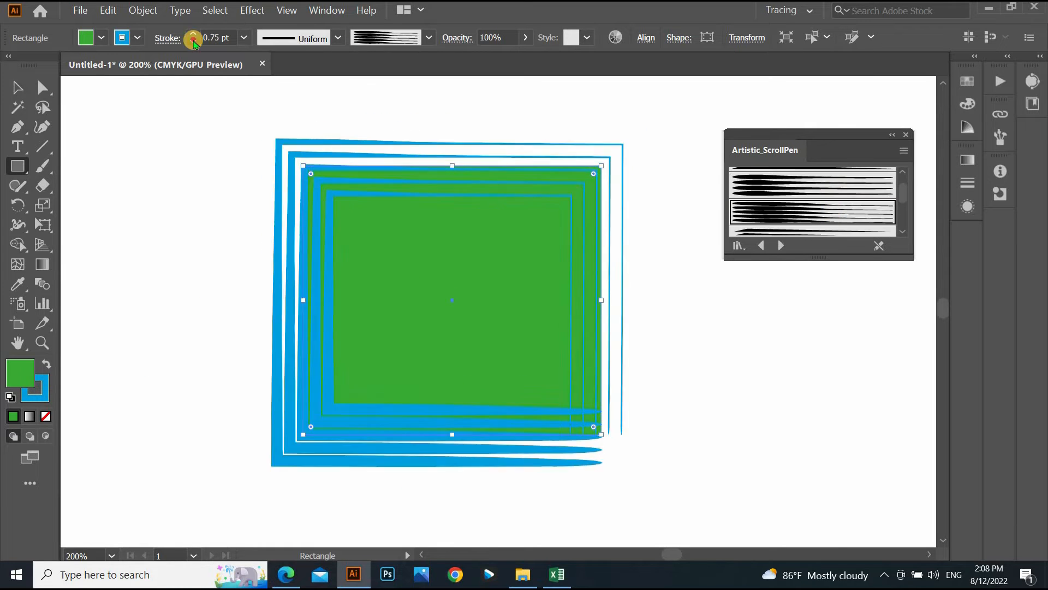
pyautogui.click(786, 216)
pyautogui.click(781, 245)
pyautogui.click(787, 214)
pyautogui.click(781, 246)
pyautogui.click(796, 208)
pyautogui.scroll(-3, 799, 211)
pyautogui.click(808, 191)
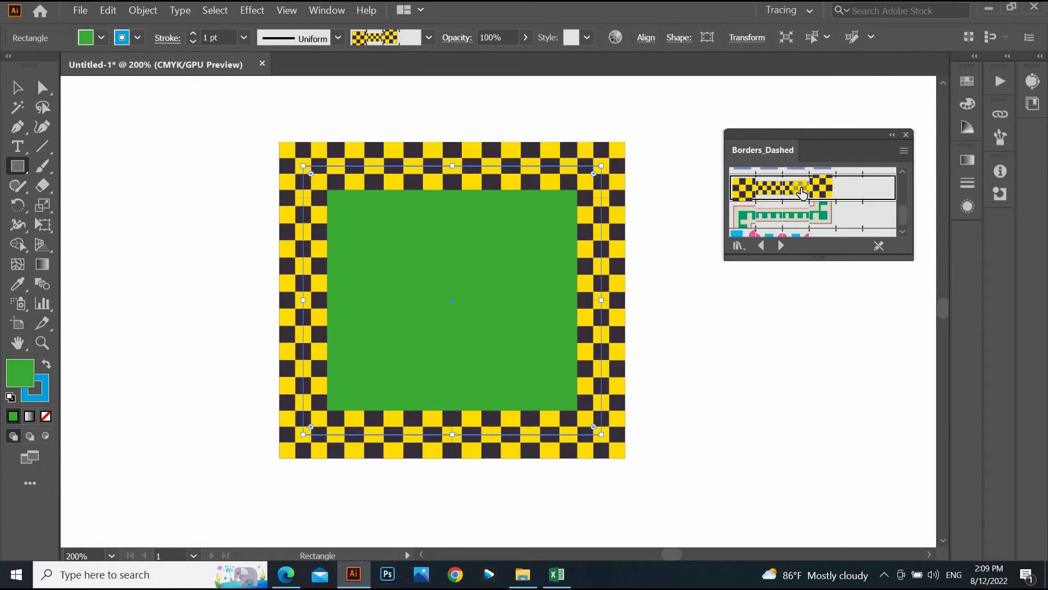
pyautogui.click(781, 246)
pyautogui.click(796, 209)
pyautogui.scroll(-3, 800, 204)
pyautogui.click(803, 201)
pyautogui.click(193, 41)
# - Try Elegant Curl & Floral and Text Dividers brushes, including the blue divider
pyautogui.click(780, 246)
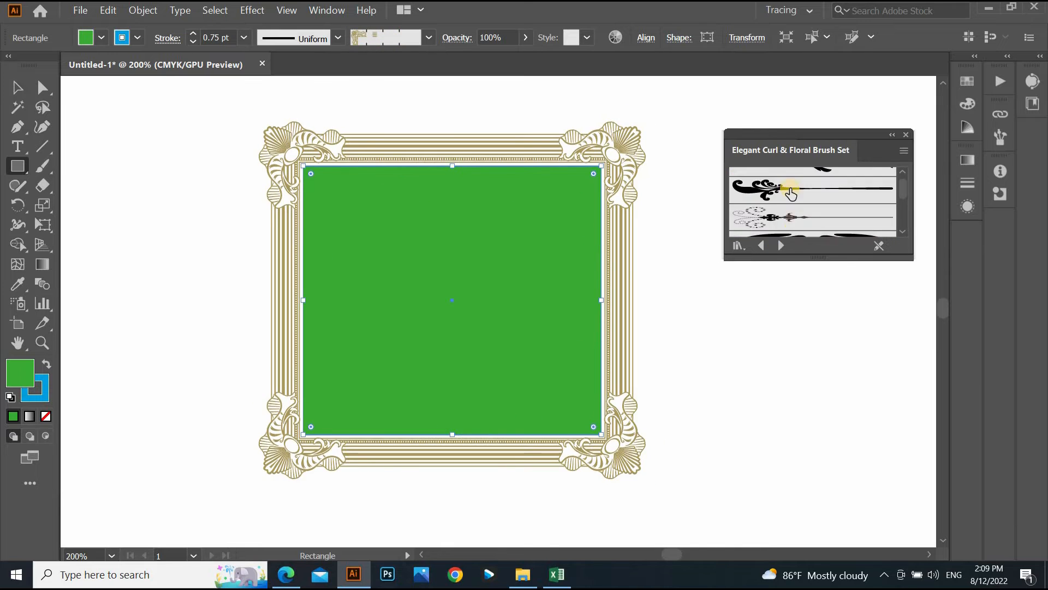
pyautogui.scroll(-3, 791, 195)
pyautogui.click(791, 222)
pyautogui.click(137, 37)
pyautogui.click(49, 57)
pyautogui.scroll(-3, 795, 205)
pyautogui.click(795, 207)
pyautogui.scroll(-3, 786, 213)
pyautogui.click(778, 221)
pyautogui.scroll(-5, 786, 214)
pyautogui.click(789, 214)
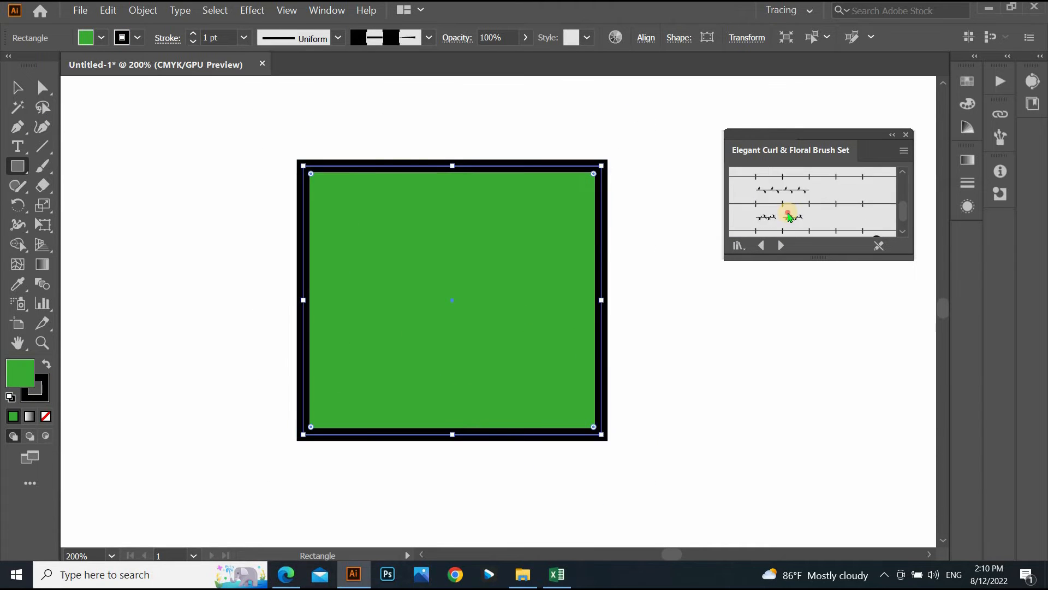
pyautogui.click(781, 246)
pyautogui.click(788, 202)
pyautogui.click(788, 198)
pyautogui.scroll(-3, 791, 213)
# - Sample banner brushes, reapply the floral curl brush at 0.25 pt, and close the library
pyautogui.click(791, 217)
pyautogui.click(761, 245)
pyautogui.click(795, 197)
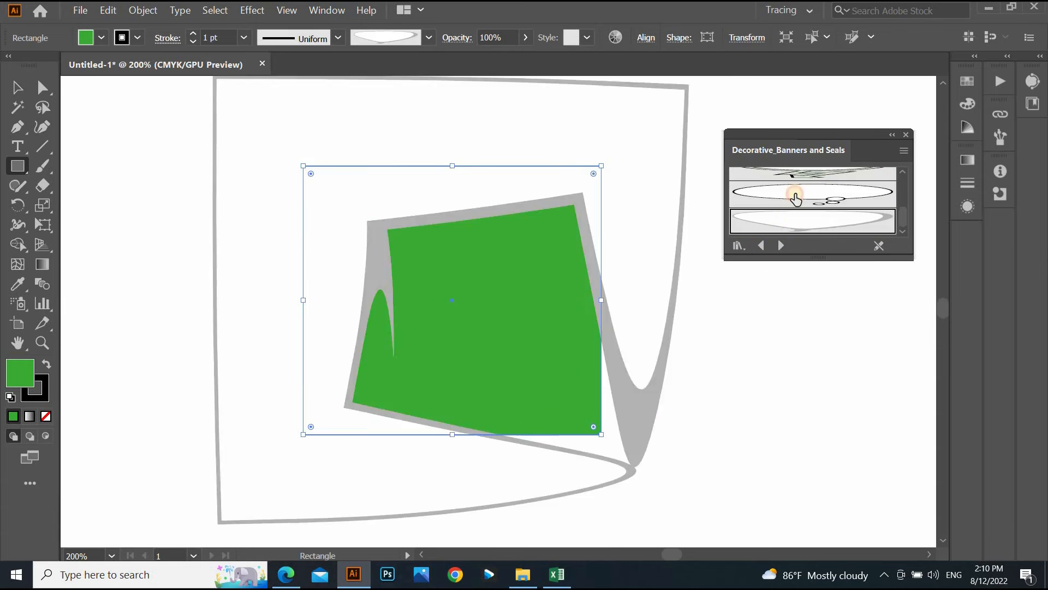
pyautogui.click(781, 245)
pyautogui.click(748, 220)
pyautogui.click(778, 245)
pyautogui.click(791, 218)
pyautogui.scroll(-3, 791, 220)
pyautogui.click(780, 245)
pyautogui.click(793, 204)
pyautogui.scroll(-3, 793, 206)
pyautogui.click(792, 187)
pyautogui.click(193, 42)
pyautogui.click(193, 42)
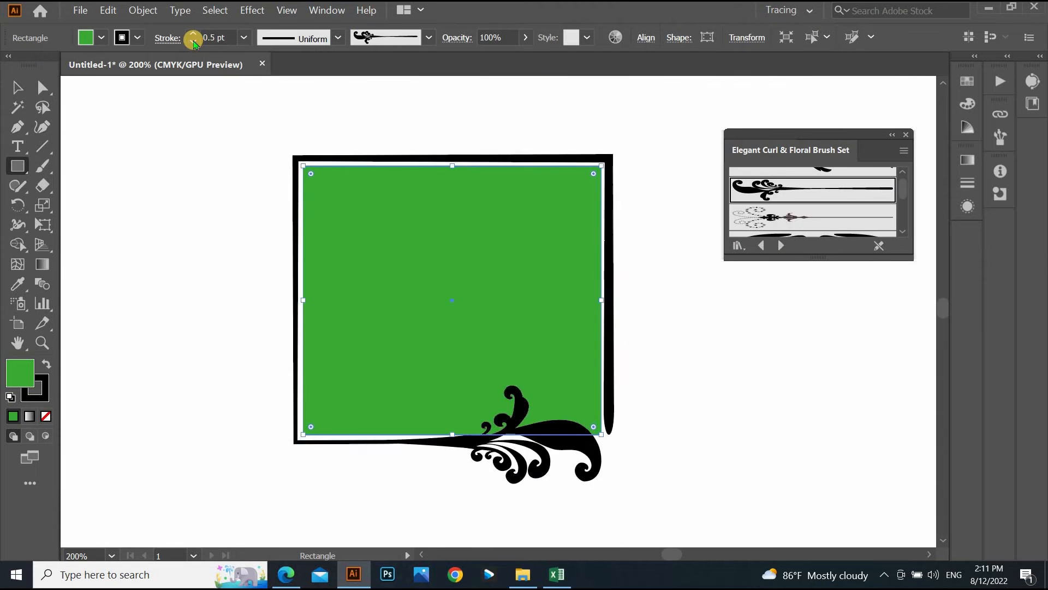
pyautogui.click(193, 42)
pyautogui.click(905, 135)
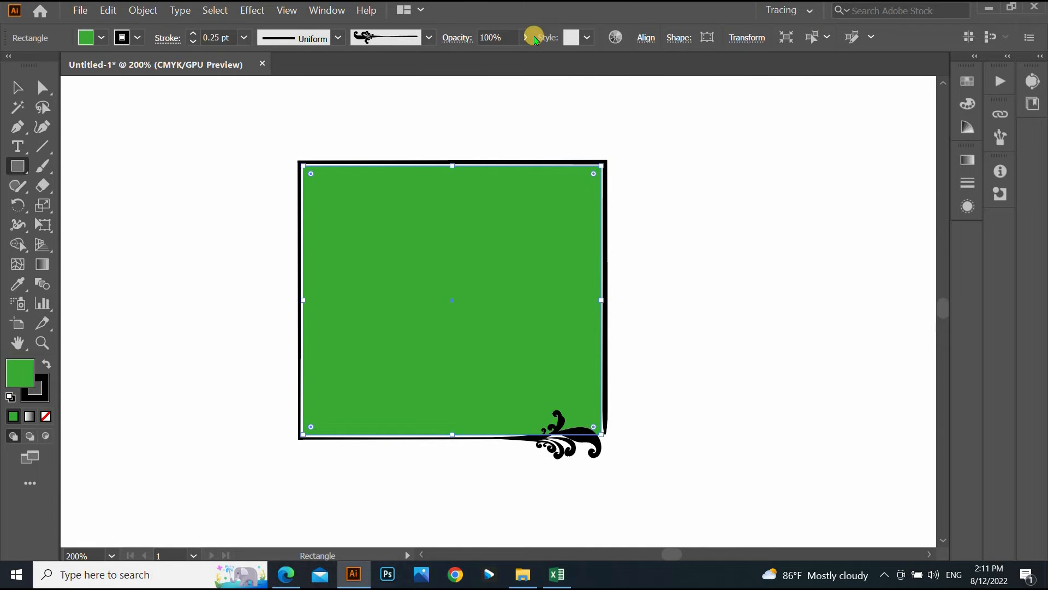
# - Test the rectangle's opacity slider, leave it at 100%, and show the graphic styles list
pyautogui.click(527, 38)
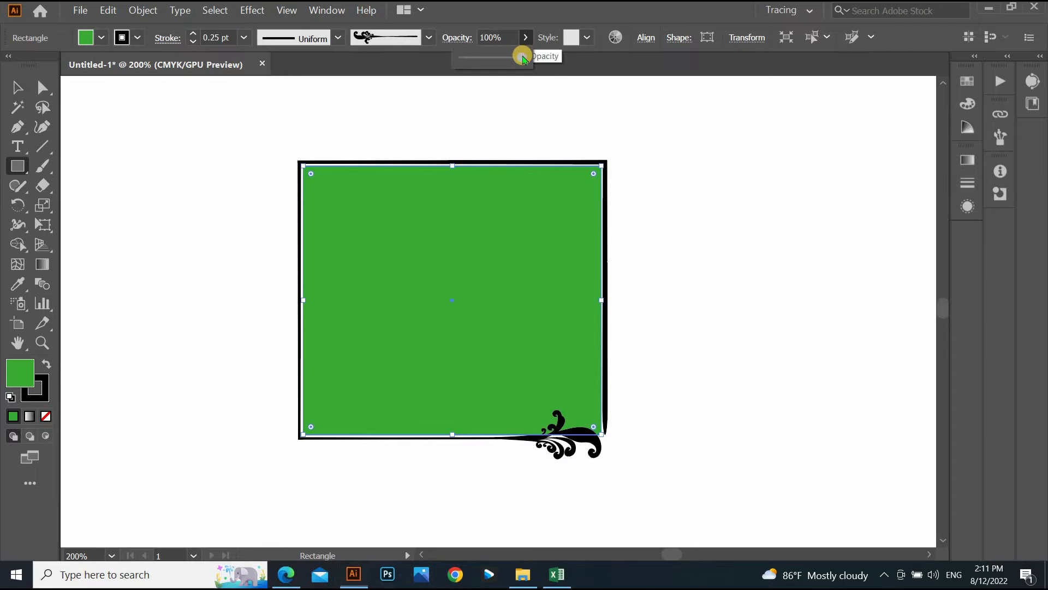
pyautogui.moveTo(485, 58)
pyautogui.mouseDown()
pyautogui.moveTo(471, 58)
pyautogui.moveTo(516, 59)
pyautogui.moveTo(466, 54)
pyautogui.moveTo(529, 64)
pyautogui.mouseUp()
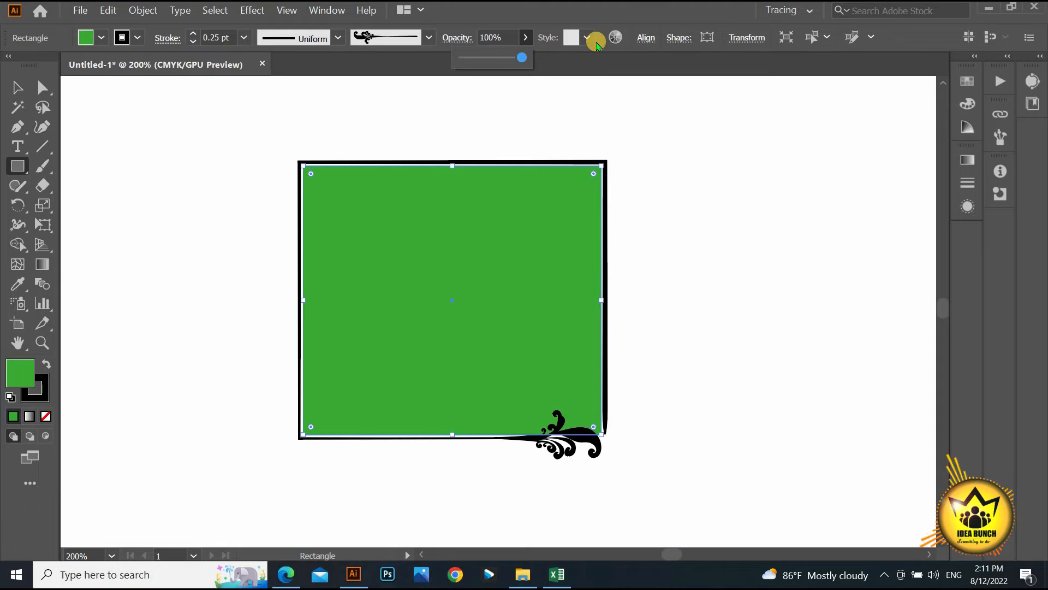
pyautogui.click(589, 37)
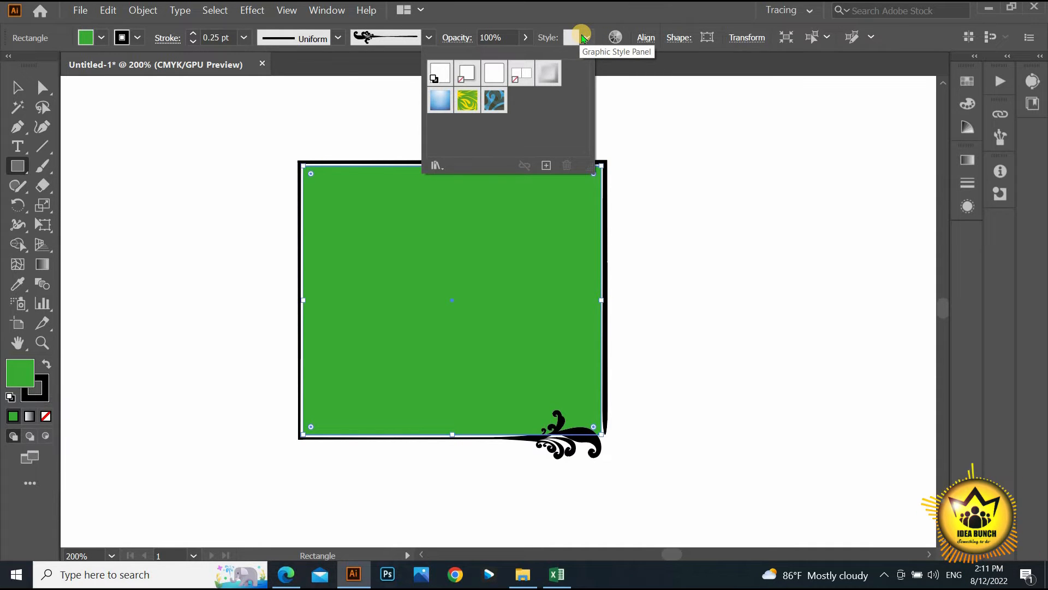
# - Apply the leaf, blue gradient, Pompadour_GS, Round Corners 2 pt and Bevel Soft styles
pyautogui.click(464, 105)
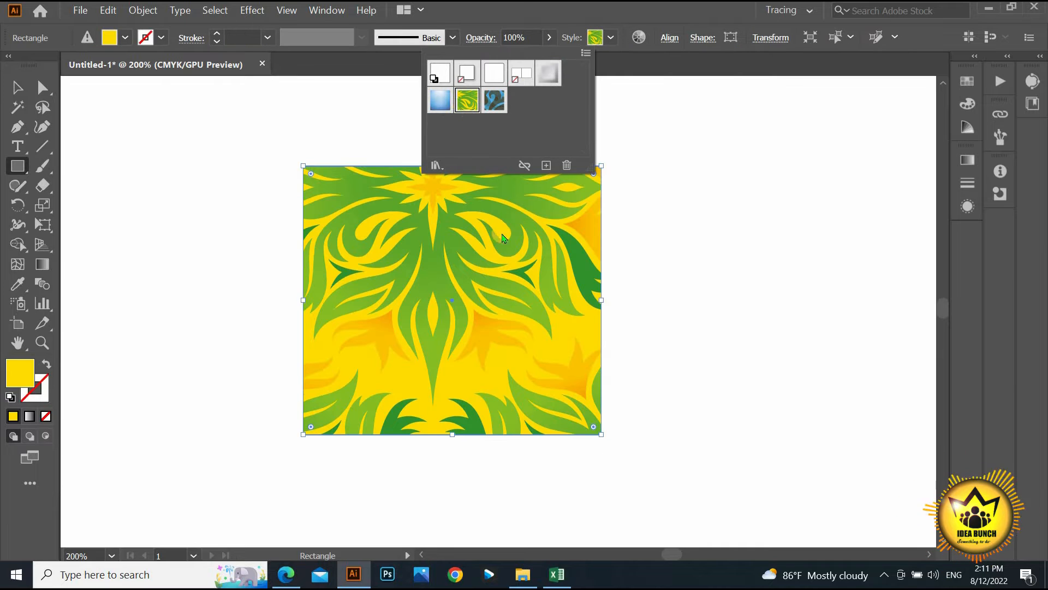
pyautogui.click(449, 108)
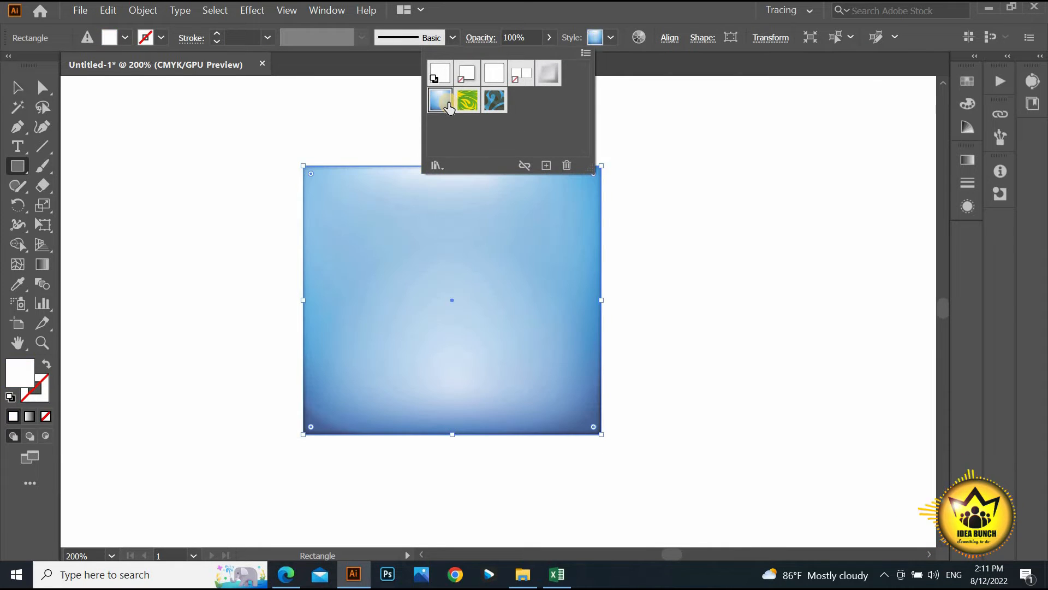
pyautogui.click(492, 109)
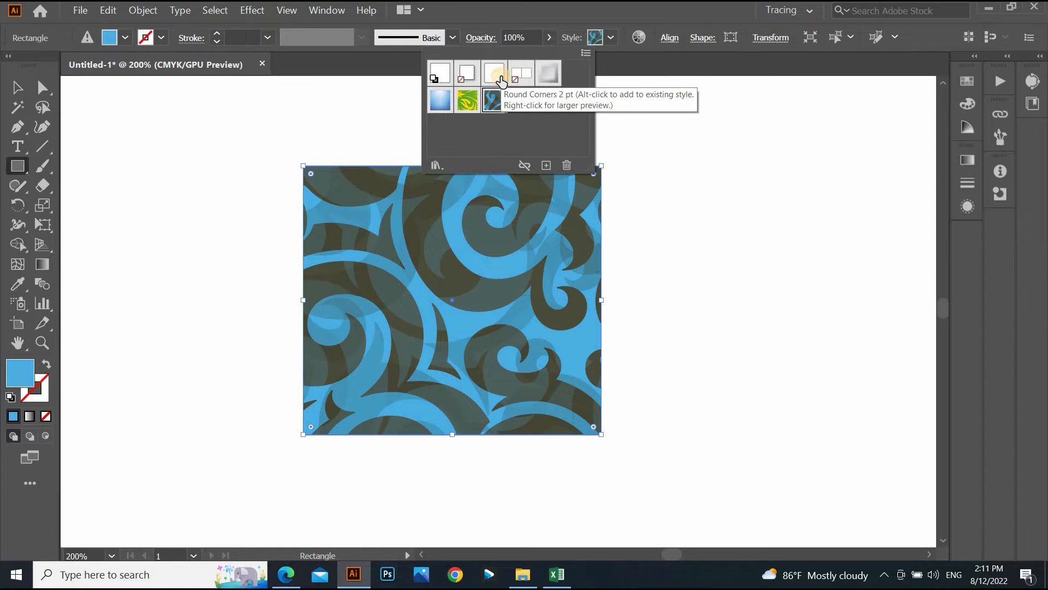
pyautogui.click(501, 81)
pyautogui.click(549, 84)
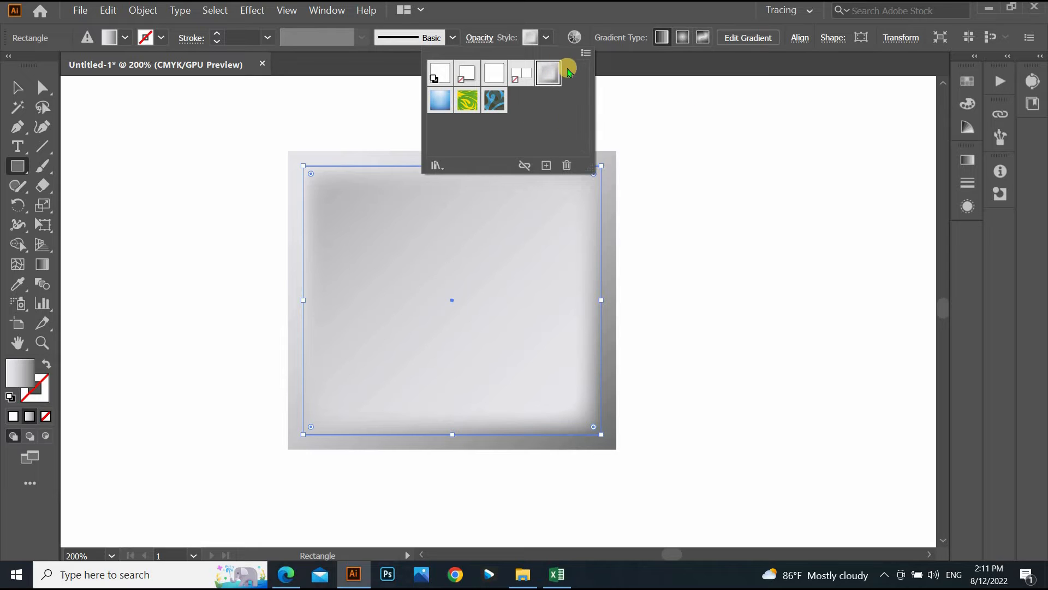
# - Close the graphic styles list and undo the last two style changes
pyautogui.click(567, 12)
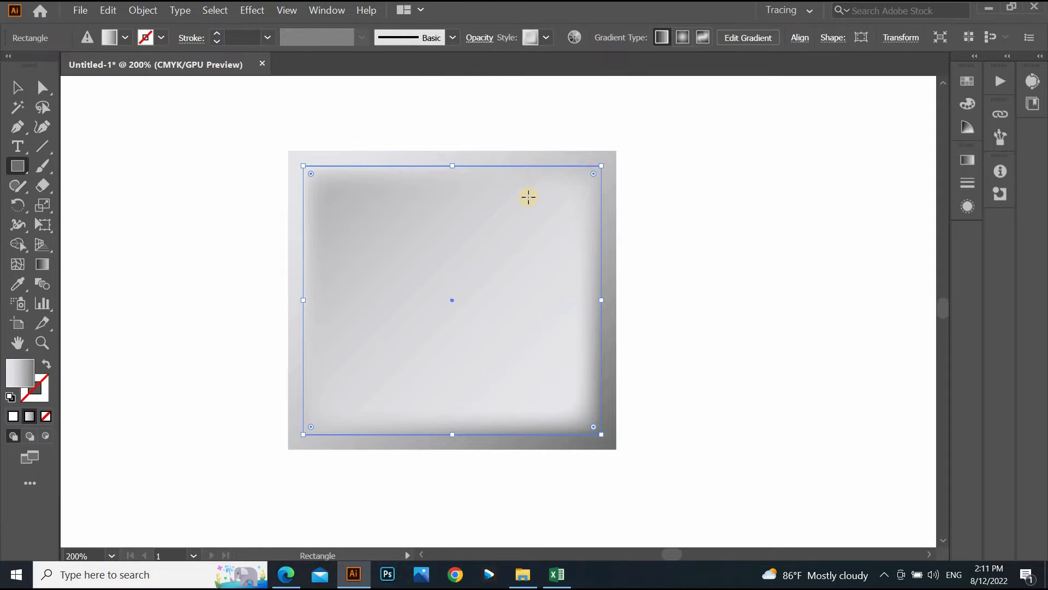
pyautogui.hotkey('ctrl', 'z')
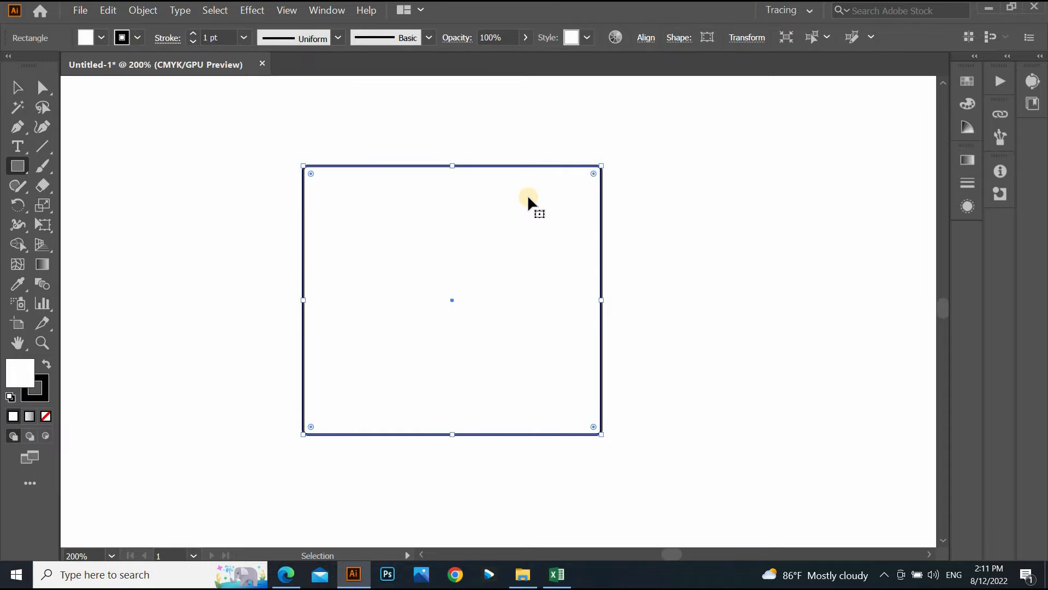
pyautogui.hotkey('ctrl', 'z')
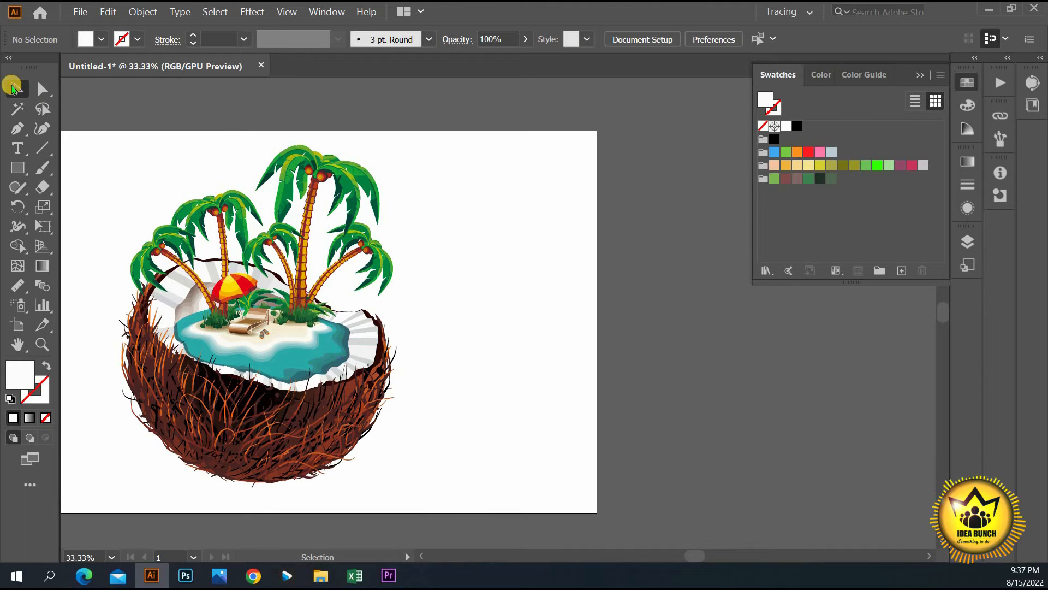
# - Drag the coconut artwork's colour markers on the Recolor wheel toward red-purple and olive, then brighten them
pyautogui.click(268, 300)
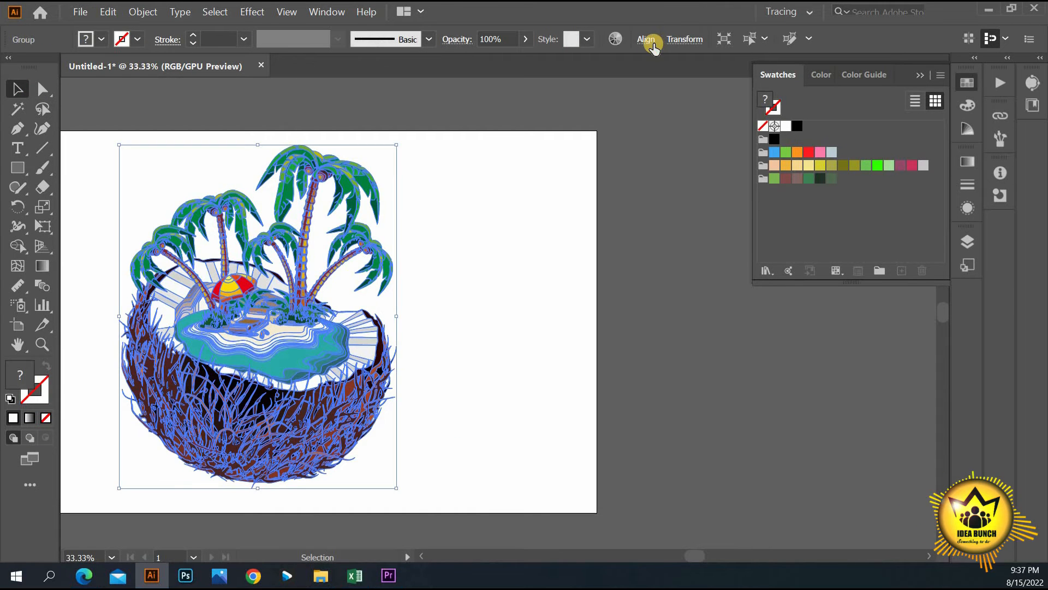
pyautogui.click(615, 40)
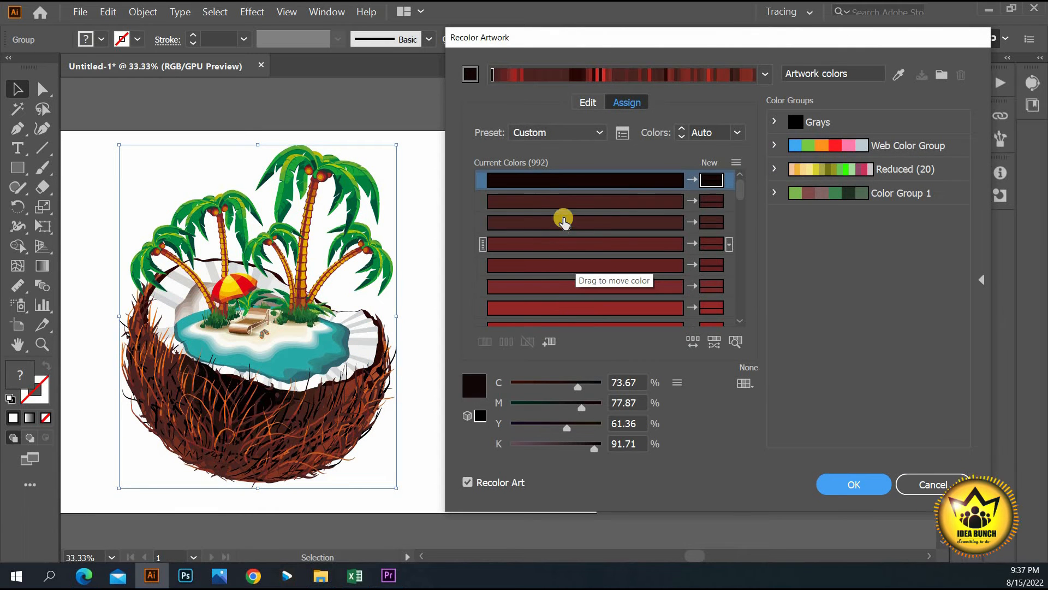
pyautogui.click(587, 102)
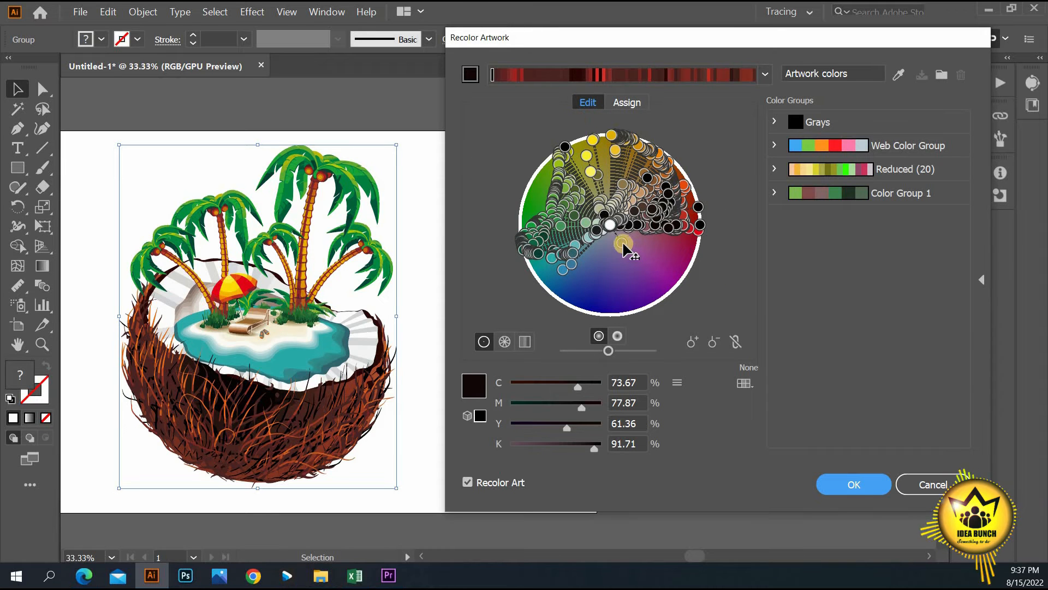
pyautogui.moveTo(637, 244); pyautogui.dragTo(675, 242)
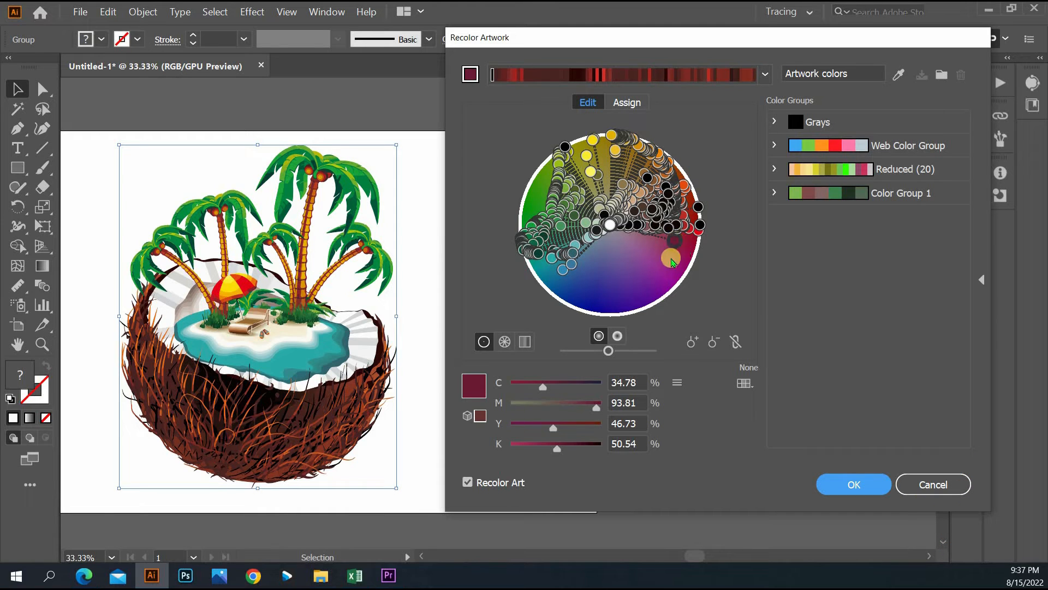
pyautogui.moveTo(673, 263)
pyautogui.mouseDown()
pyautogui.moveTo(673, 170)
pyautogui.moveTo(602, 146)
pyautogui.moveTo(529, 203)
pyautogui.mouseUp()
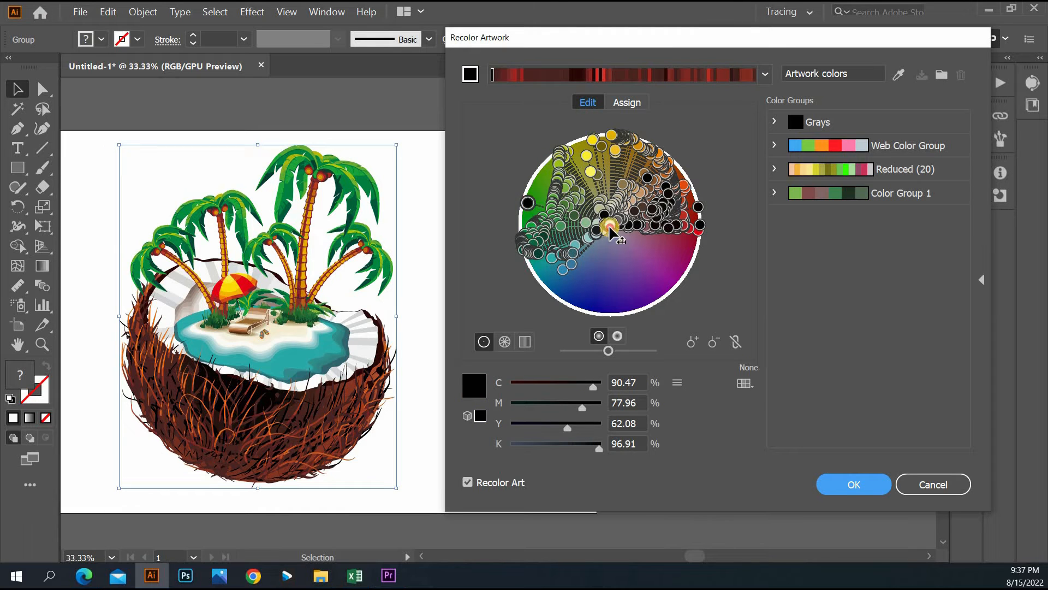
pyautogui.moveTo(610, 224)
pyautogui.mouseDown()
pyautogui.moveTo(622, 282)
pyautogui.moveTo(610, 223)
pyautogui.mouseUp()
pyautogui.moveTo(593, 171); pyautogui.dragTo(587, 164)
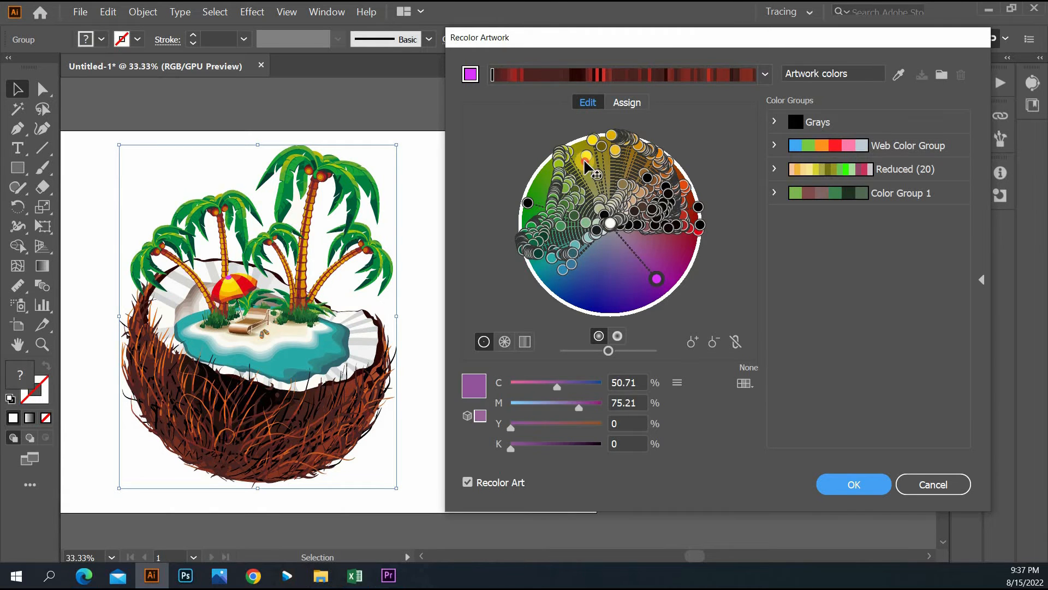
pyautogui.moveTo(648, 178)
pyautogui.mouseDown()
pyautogui.moveTo(661, 266)
pyautogui.moveTo(640, 163)
pyautogui.mouseUp()
pyautogui.moveTo(608, 350)
pyautogui.mouseDown()
pyautogui.moveTo(621, 351)
pyautogui.moveTo(608, 350)
pyautogui.mouseUp()
# - Try the RGB and CMYK sliders, cyan to 19, then use Global Adjust with saturation at -6%
pyautogui.click(677, 382)
pyautogui.click(682, 396)
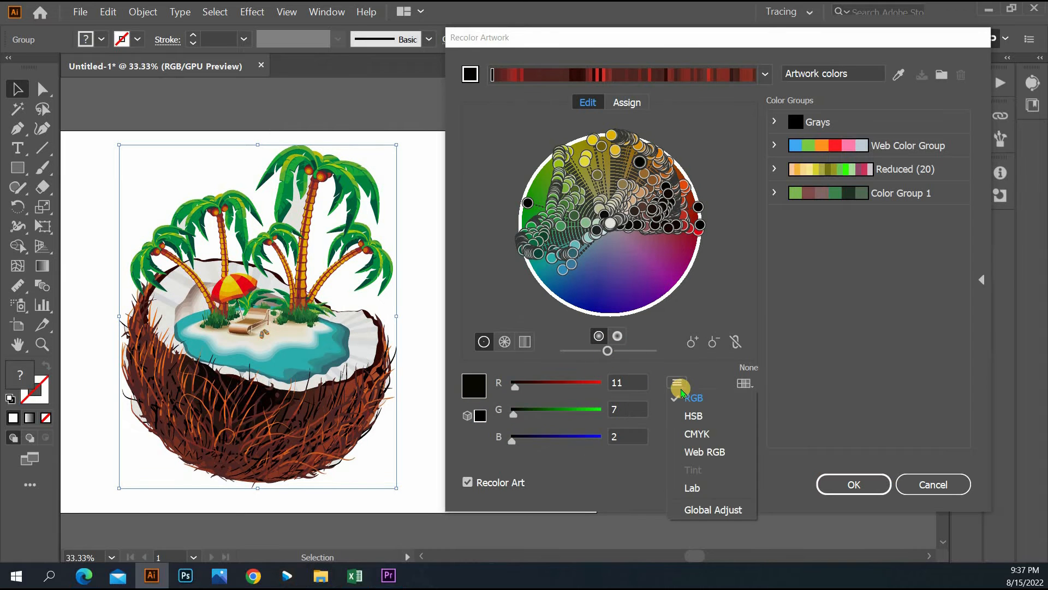
pyautogui.moveTo(514, 386); pyautogui.dragTo(577, 403)
pyautogui.click(677, 382)
pyautogui.click(694, 434)
pyautogui.click(677, 382)
pyautogui.click(713, 509)
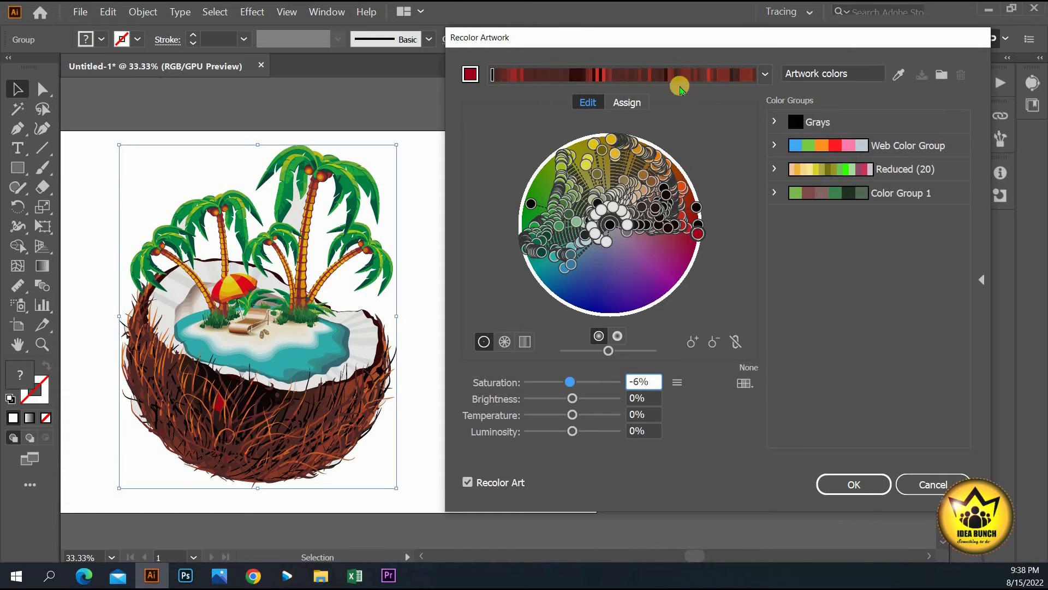
# - Reduce the coconut artwork to 25 colours in the Assign tab
pyautogui.click(611, 105)
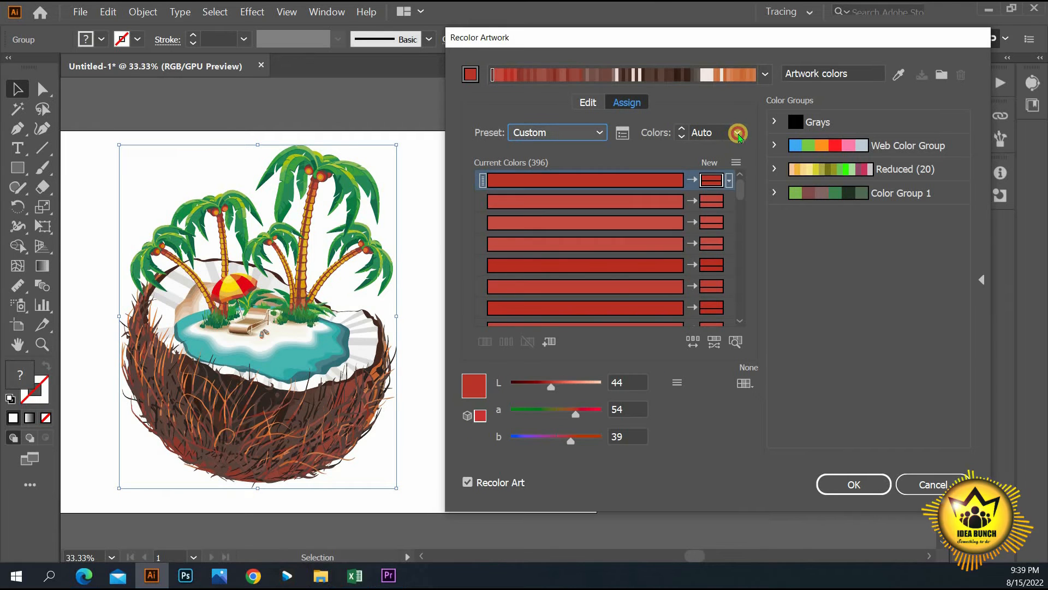
pyautogui.click(737, 132)
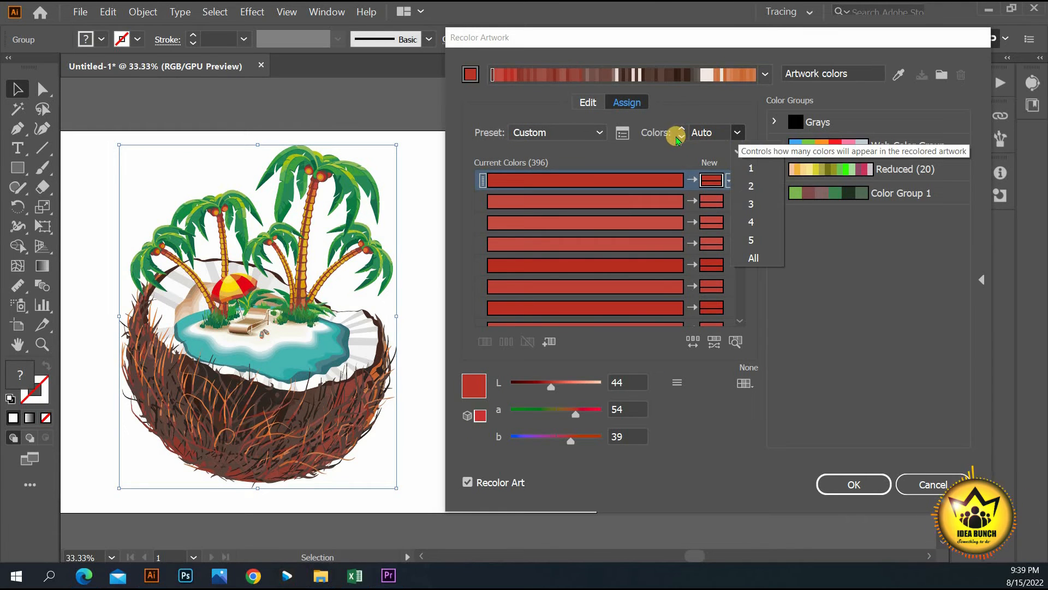
pyautogui.click(681, 136)
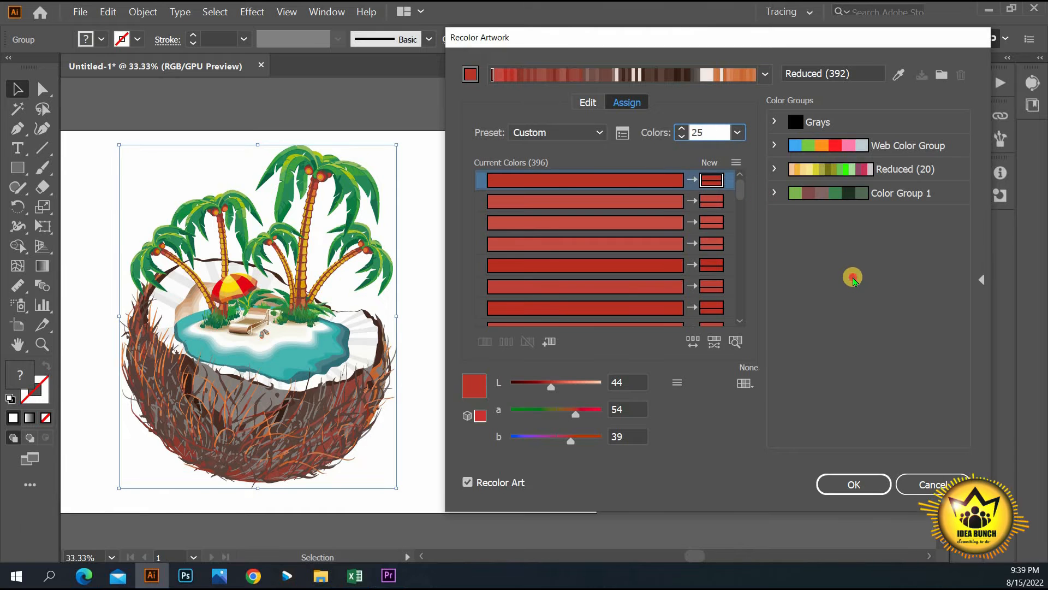
pyautogui.click(852, 279)
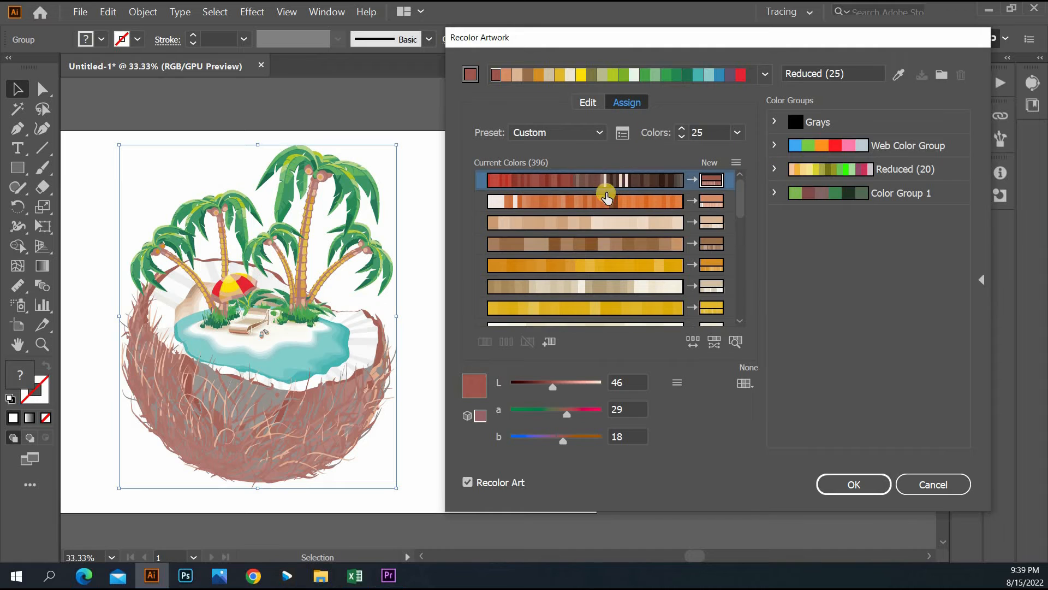
# - Save the colours as the new Reduced (25) colour group and accept the recolouring
pyautogui.click(943, 74)
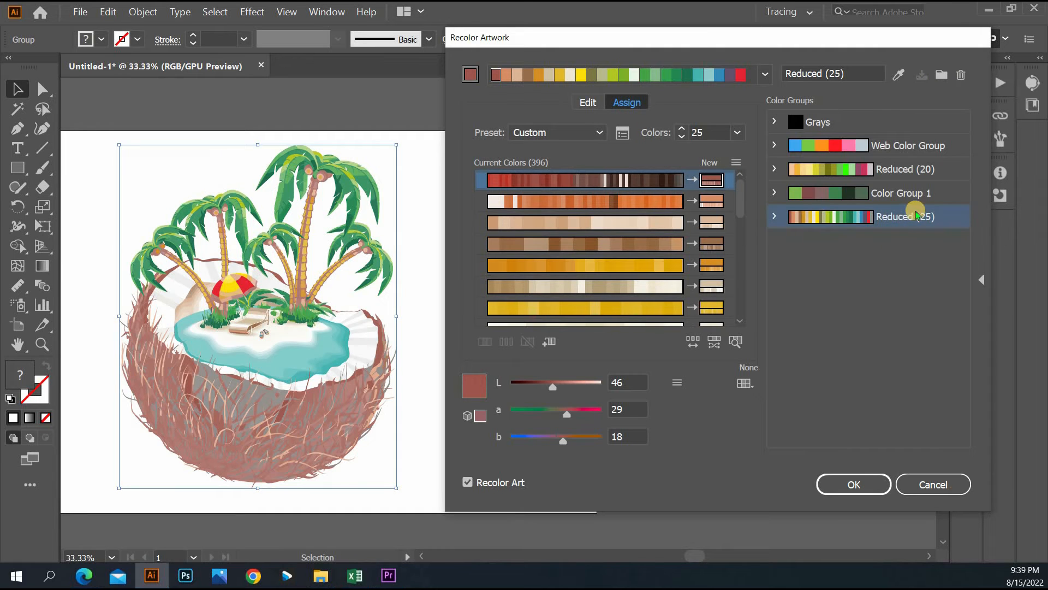
pyautogui.click(773, 216)
pyautogui.scroll(-3, 861, 315)
pyautogui.scroll(3, 819, 246)
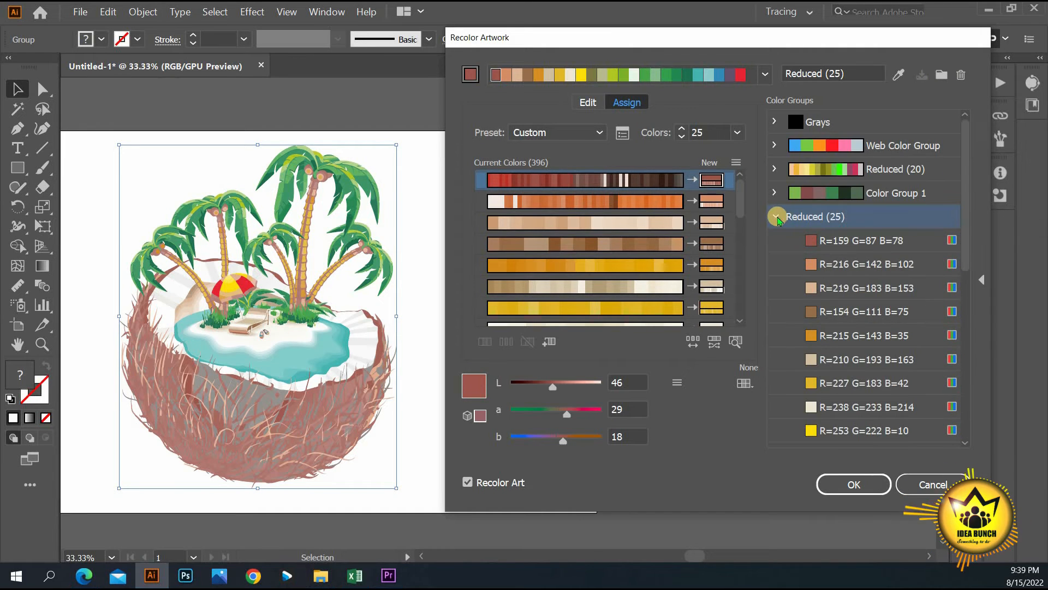
pyautogui.click(774, 215)
pyautogui.click(934, 403)
pyautogui.click(872, 486)
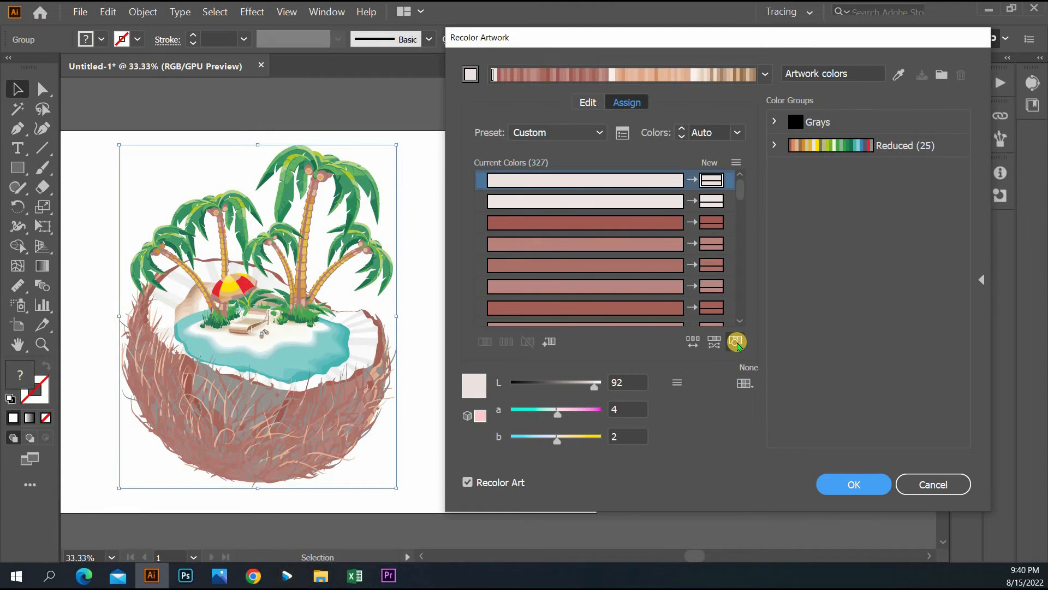
pyautogui.click(736, 341)
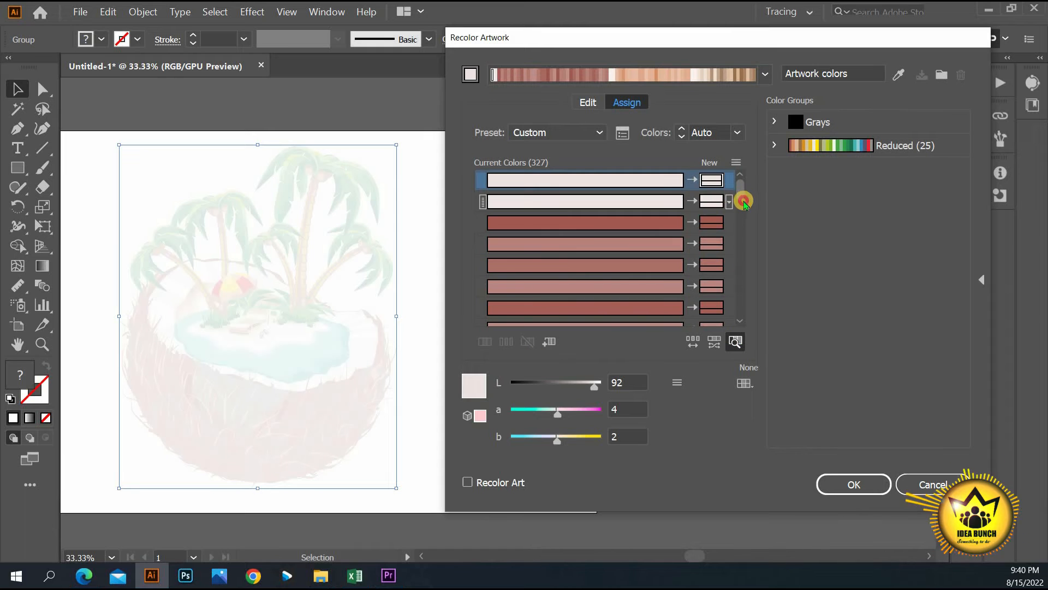
pyautogui.click(743, 211)
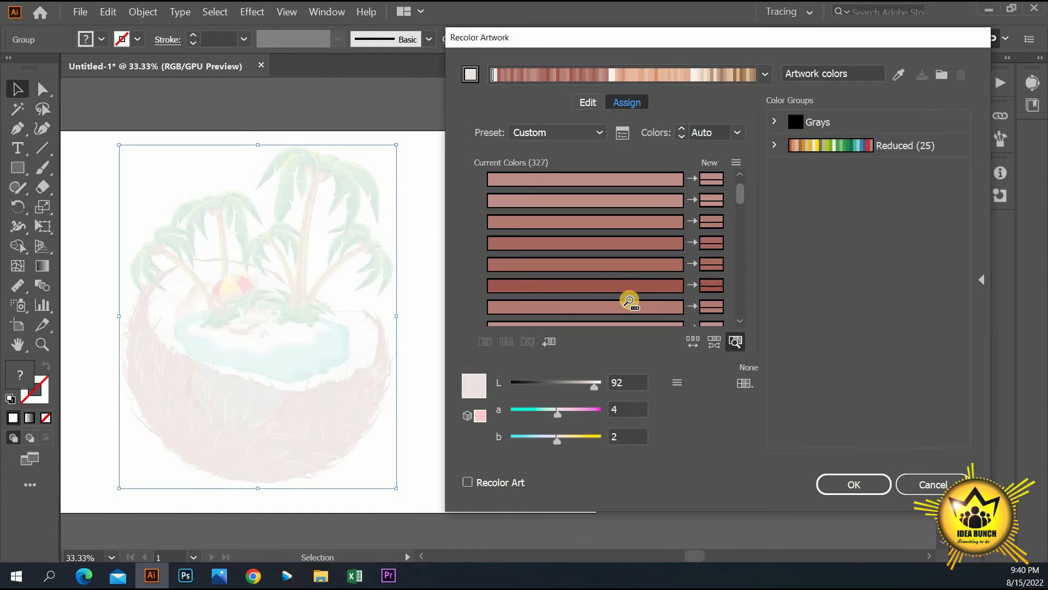
pyautogui.click(636, 284)
pyautogui.click(649, 222)
pyautogui.scroll(-5, 650, 223)
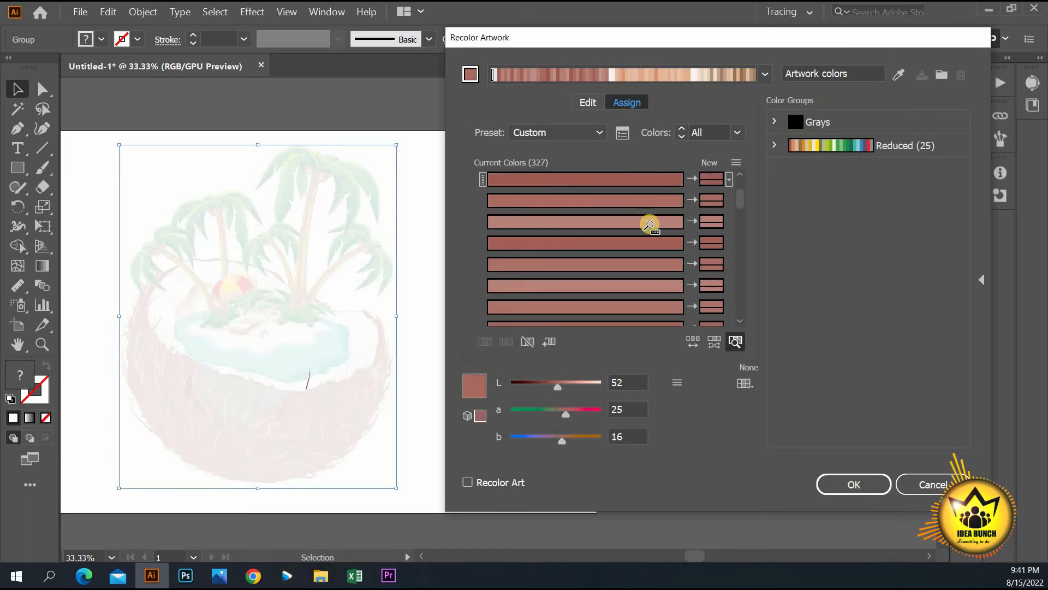
pyautogui.click(650, 224)
pyautogui.scroll(-5, 652, 235)
pyautogui.moveTo(740, 214); pyautogui.dragTo(740, 272)
pyautogui.click(616, 208)
pyautogui.click(614, 272)
pyautogui.click(615, 313)
pyautogui.scroll(-4, 621, 245)
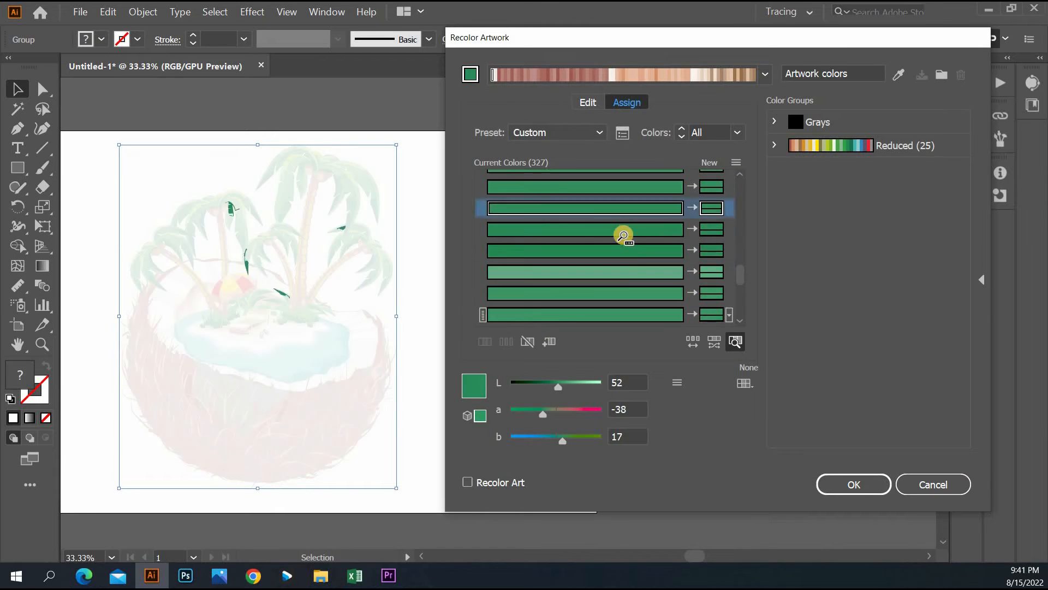
pyautogui.click(627, 271)
pyautogui.scroll(-3, 626, 265)
pyautogui.click(624, 250)
pyautogui.click(623, 230)
pyautogui.moveTo(549, 387); pyautogui.dragTo(597, 387)
pyautogui.click(730, 229)
pyautogui.click(879, 241)
pyautogui.doubleClick(719, 228)
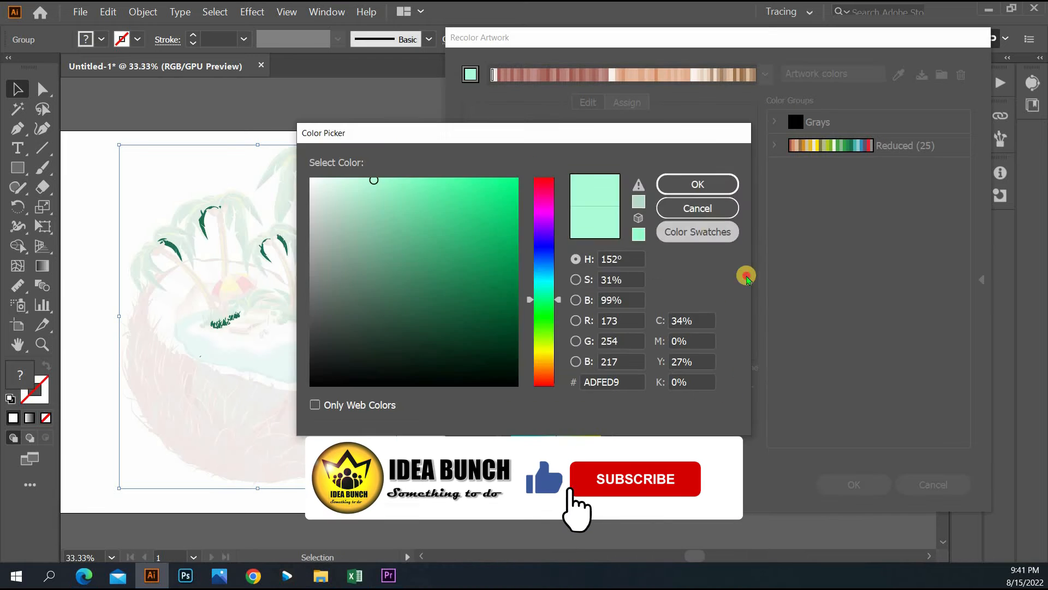
pyautogui.click(697, 208)
pyautogui.click(674, 230)
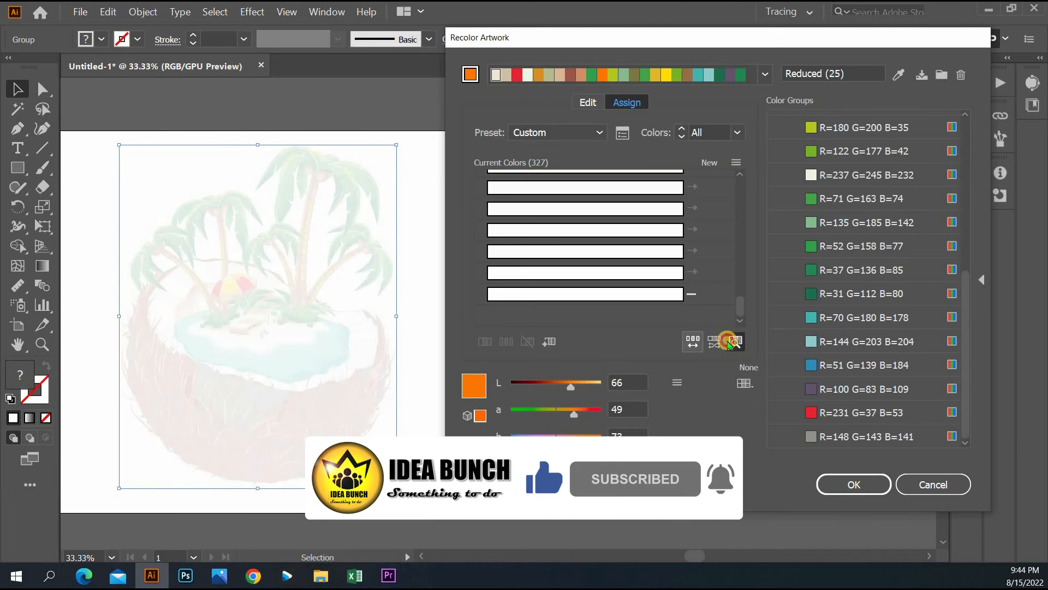
# - Show the full artwork, darken the dark green colour and randomize the colour assignments
pyautogui.click(735, 341)
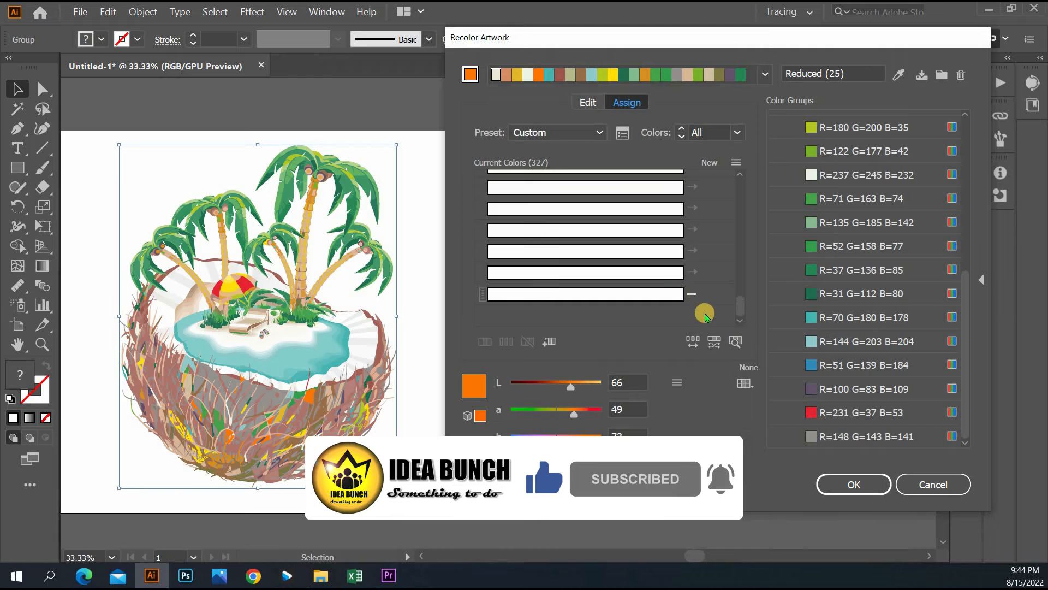
pyautogui.moveTo(741, 306); pyautogui.dragTo(741, 285)
pyautogui.scroll(4, 627, 218)
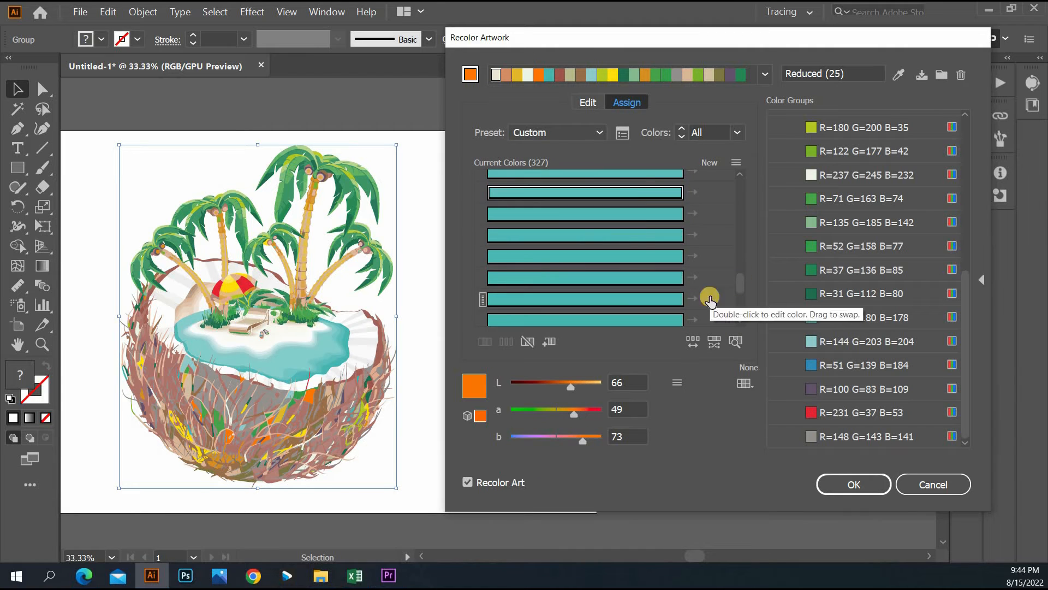
pyautogui.click(621, 256)
pyautogui.click(553, 413)
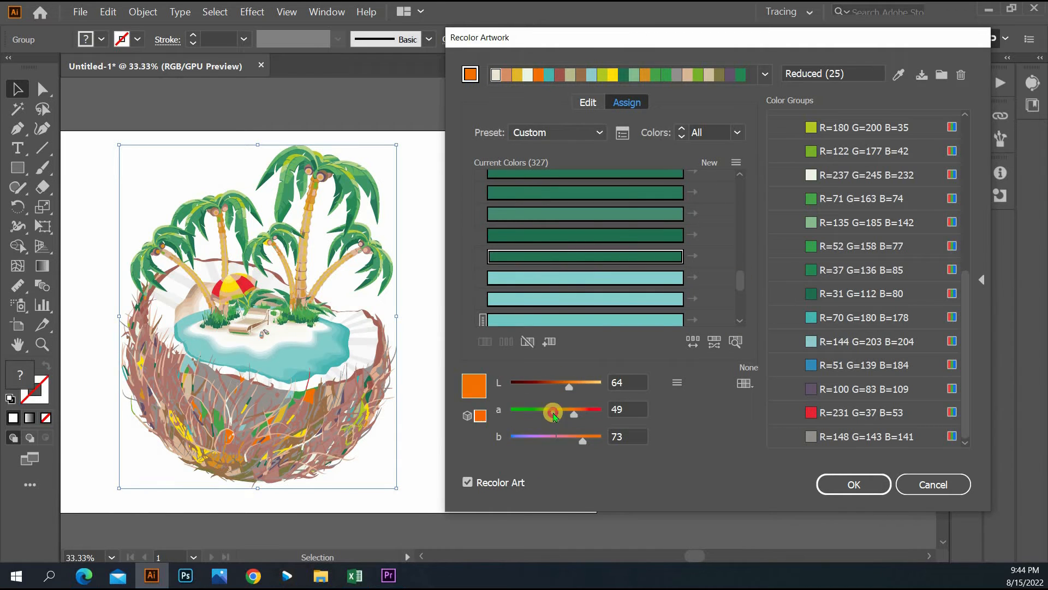
pyautogui.scroll(4, 625, 239)
pyautogui.click(692, 341)
# - Adjust the tan colours' lightness and tint values, trying a different colour set
pyautogui.click(622, 235)
pyautogui.moveTo(740, 278); pyautogui.dragTo(740, 216)
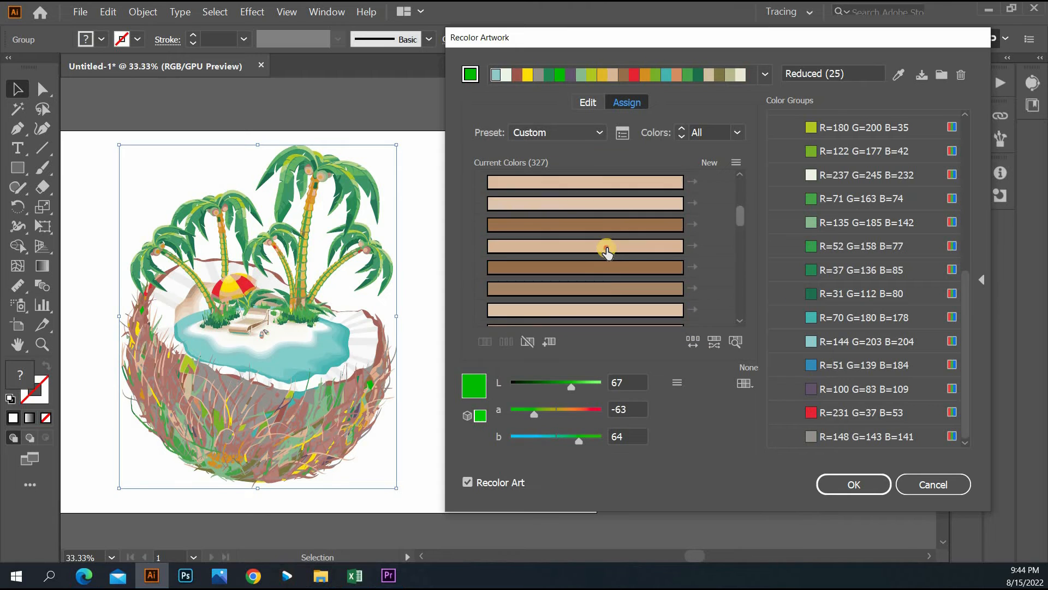
pyautogui.click(606, 247)
pyautogui.scroll(2, 606, 250)
pyautogui.moveTo(572, 387); pyautogui.dragTo(511, 387)
pyautogui.click(736, 342)
pyautogui.moveTo(740, 219); pyautogui.dragTo(741, 286)
pyautogui.click(735, 342)
pyautogui.click(714, 341)
pyautogui.moveTo(574, 414); pyautogui.dragTo(511, 414)
pyautogui.scroll(4, 592, 262)
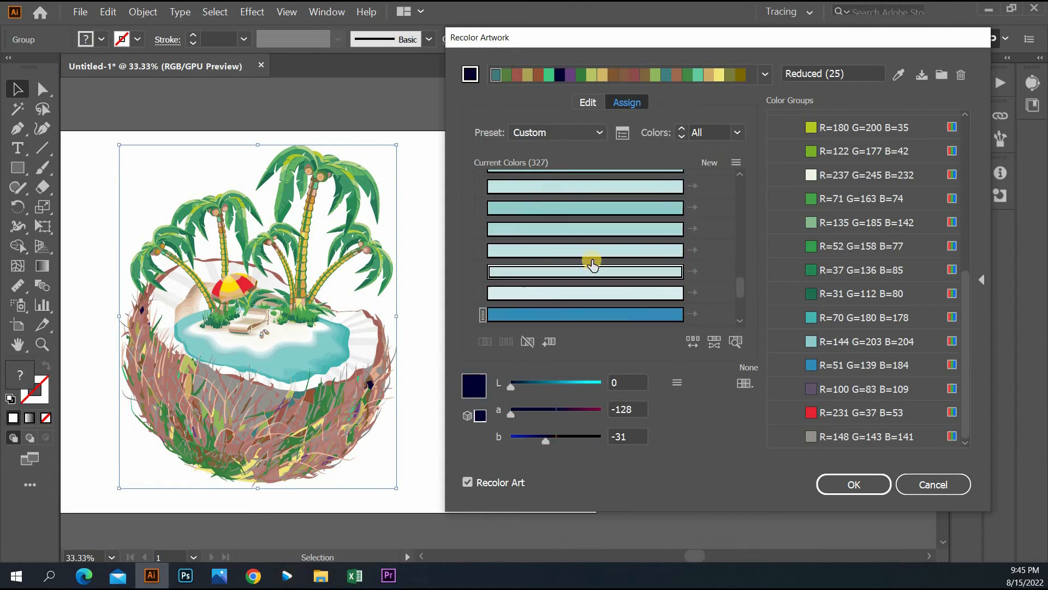
# - Select teal and green colours and highlight the artwork pieces that use them
pyautogui.click(598, 248)
pyautogui.scroll(3, 598, 249)
pyautogui.click(692, 341)
pyautogui.scroll(-1, 606, 248)
pyautogui.click(735, 342)
pyautogui.click(632, 293)
pyautogui.moveTo(562, 387); pyautogui.dragTo(580, 387)
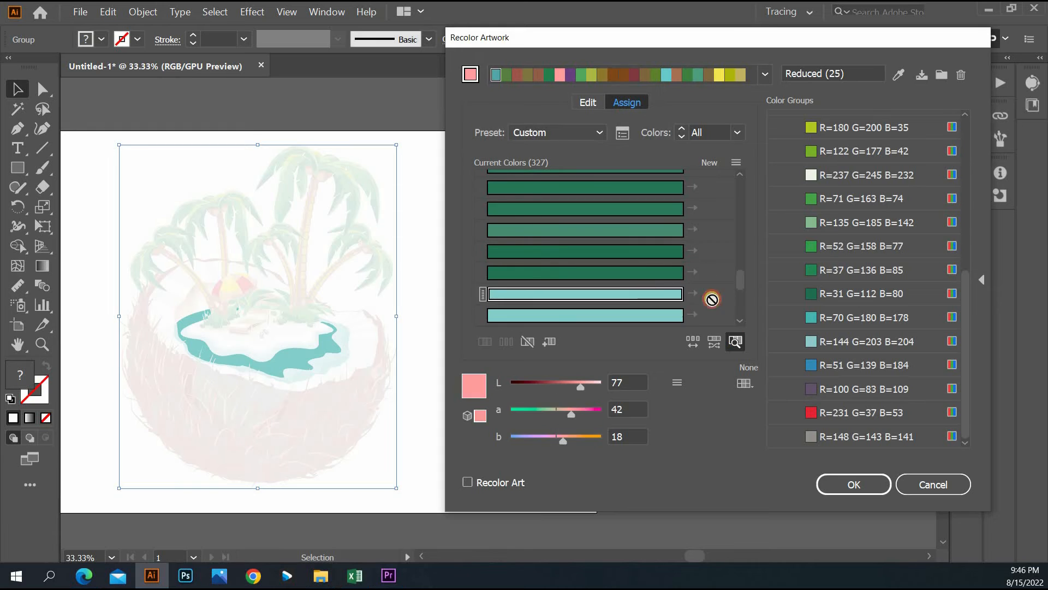
# - Limit colours to the Complementary library and assign the R=70 G=180 B=178 teal to a green
pyautogui.click(744, 383)
pyautogui.click(890, 170)
pyautogui.click(874, 317)
pyautogui.click(660, 295)
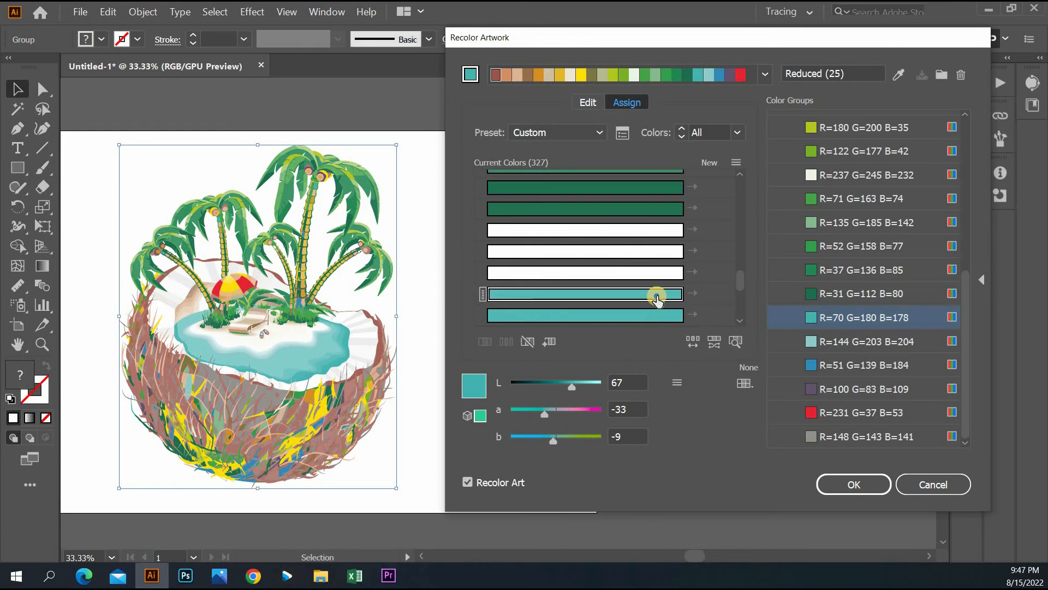
pyautogui.click(567, 209)
pyautogui.scroll(-2, 483, 212)
pyautogui.scroll(2, 481, 248)
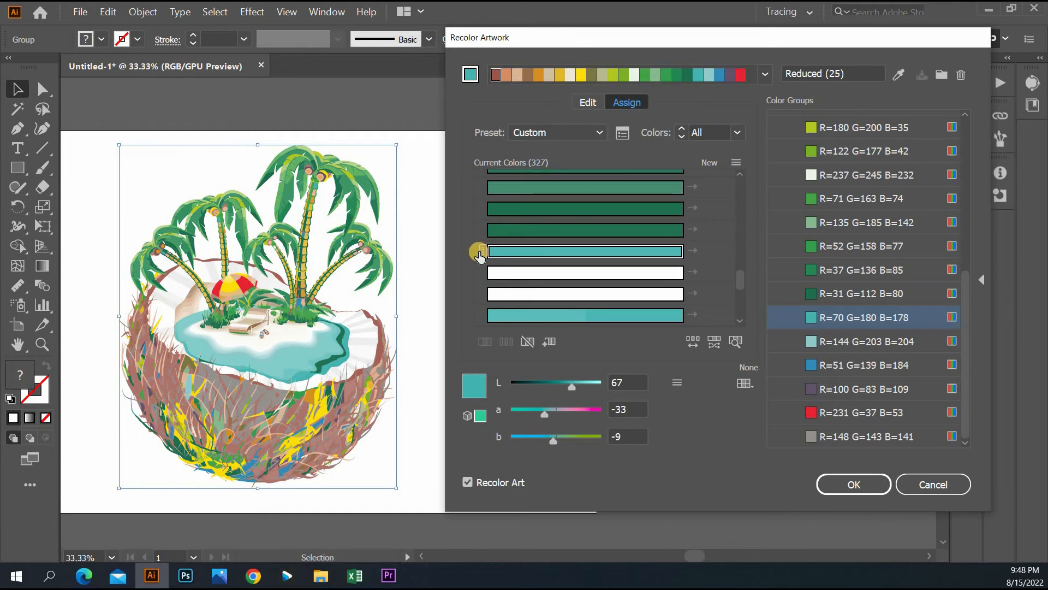
# - Lasso-select part of the coconut husk, reduce it to 17 colours and exclude orange
pyautogui.moveTo(401, 321)
pyautogui.mouseDown()
pyautogui.moveTo(294, 398)
pyautogui.moveTo(401, 327)
pyautogui.mouseUp()
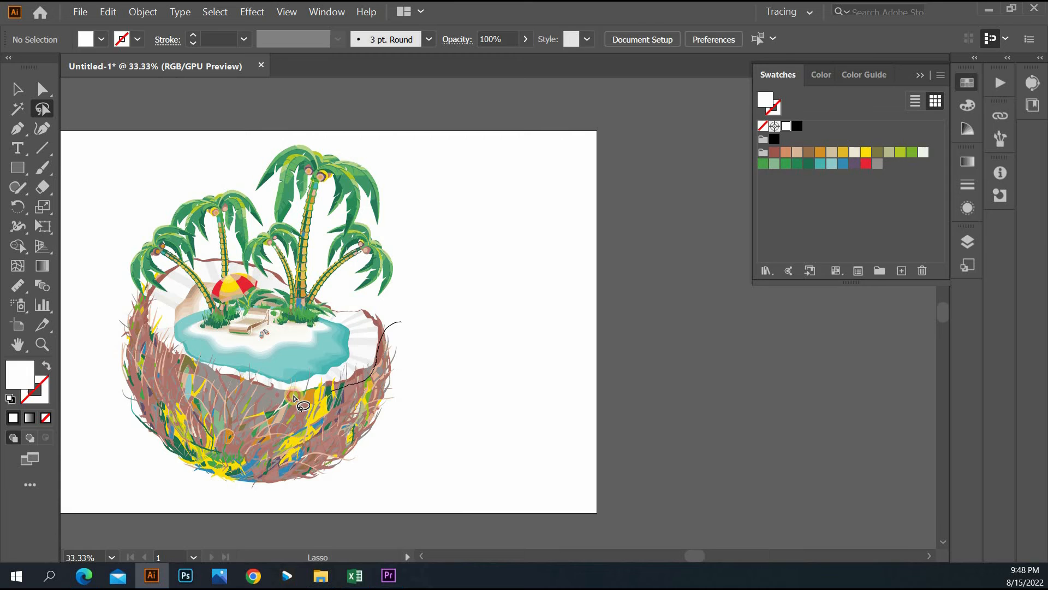
pyautogui.click(809, 164)
pyautogui.click(933, 484)
pyautogui.click(681, 136)
pyautogui.scroll(-1, 706, 262)
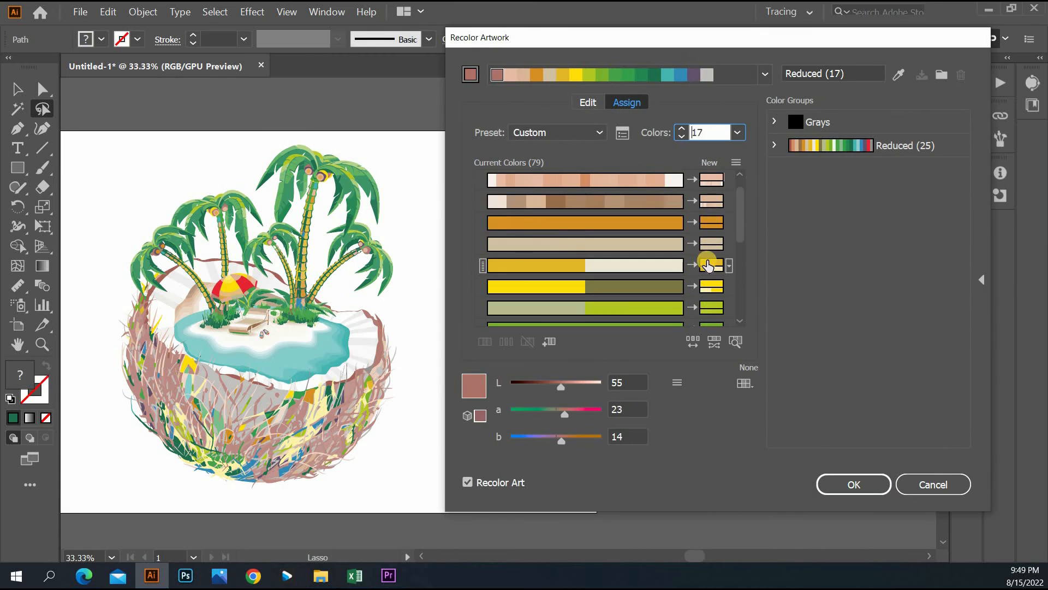
pyautogui.rightClick(579, 223)
pyautogui.click(606, 291)
pyautogui.rightClick(579, 266)
pyautogui.click(604, 334)
pyautogui.click(774, 145)
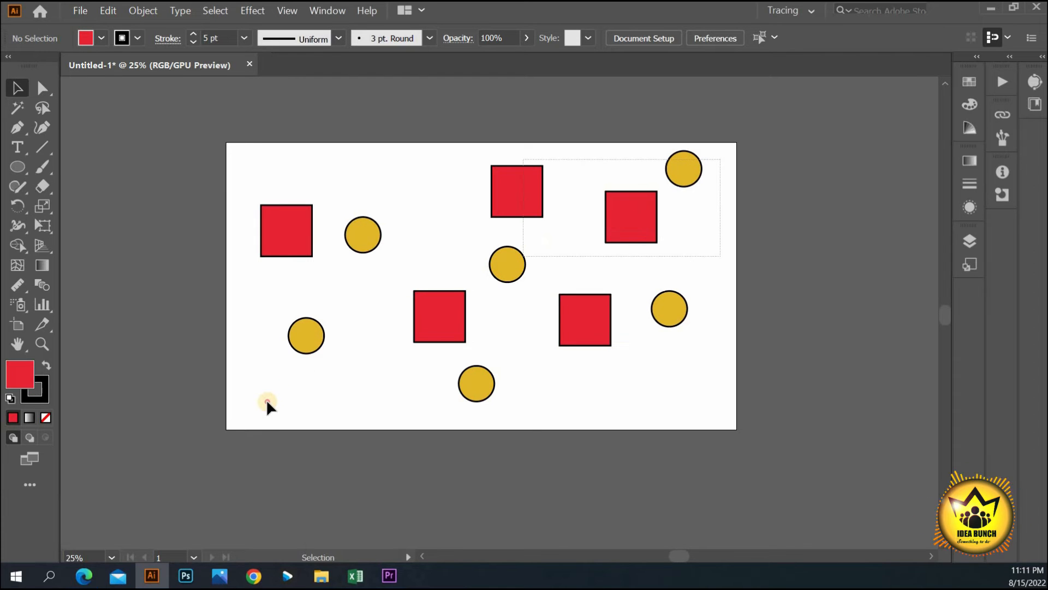
# - Select all eleven red squares and yellow circles on the artboard
pyautogui.moveTo(260, 402); pyautogui.dragTo(262, 404)
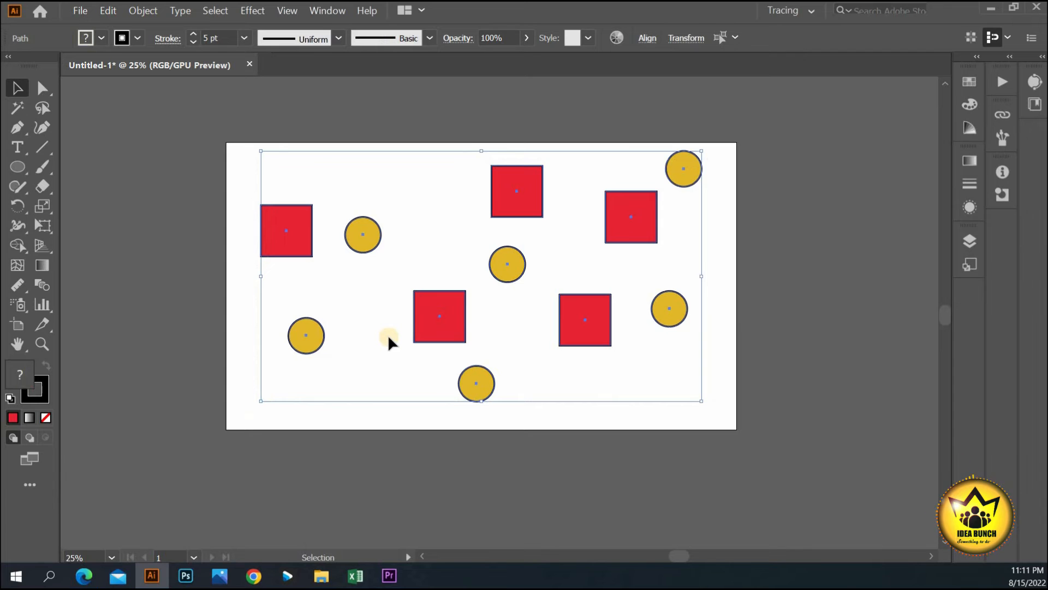
pyautogui.moveTo(446, 316); pyautogui.dragTo(447, 316)
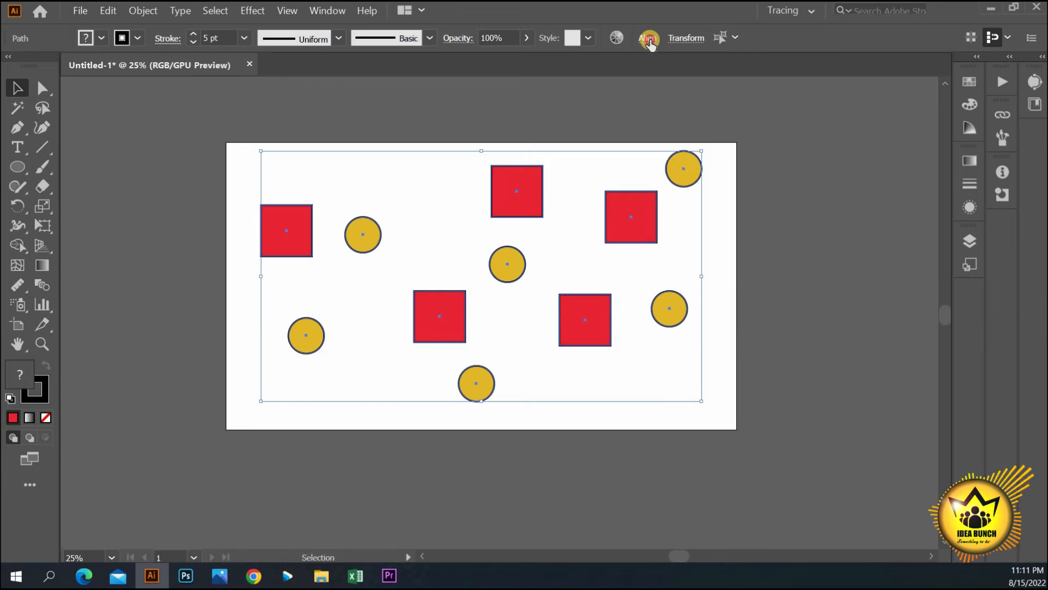
pyautogui.click(649, 41)
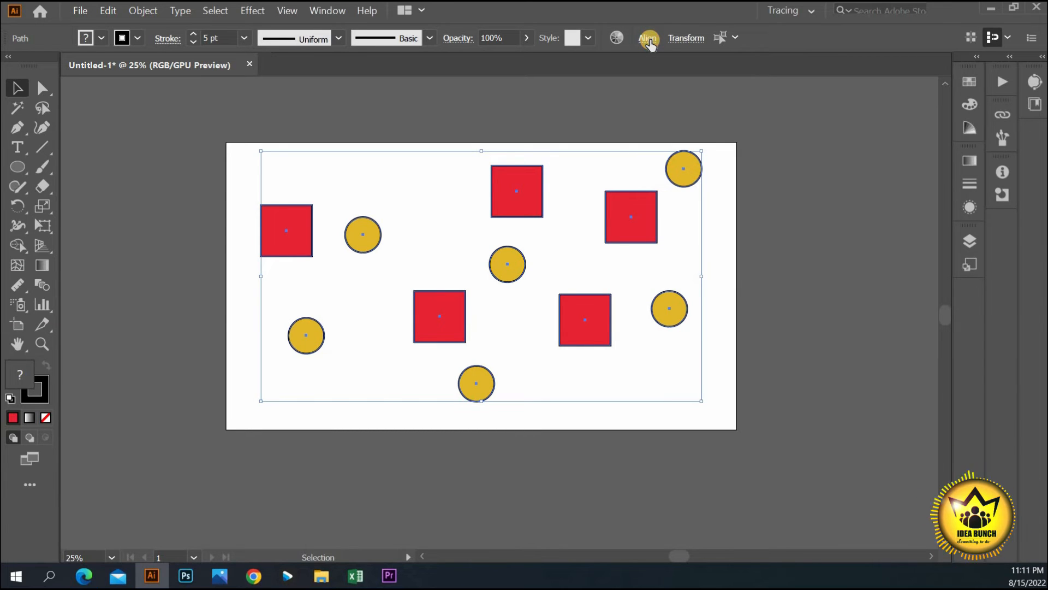
pyautogui.click(649, 40)
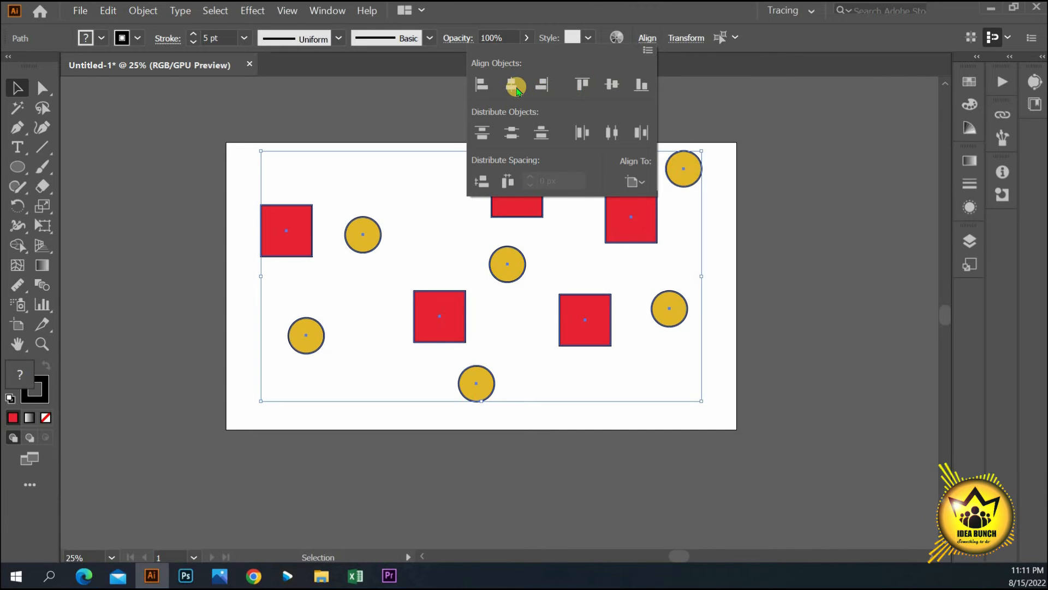
# - Try each align-to-artboard button, ending with horizontal and vertical centre alignment
pyautogui.click(517, 87)
pyautogui.click(480, 85)
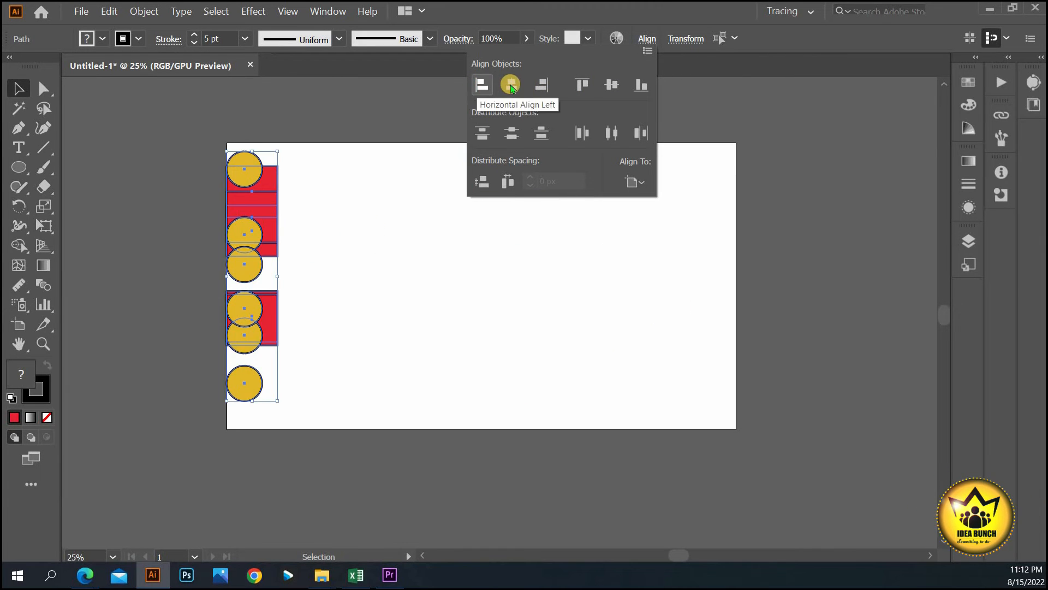
pyautogui.click(512, 86)
pyautogui.click(542, 84)
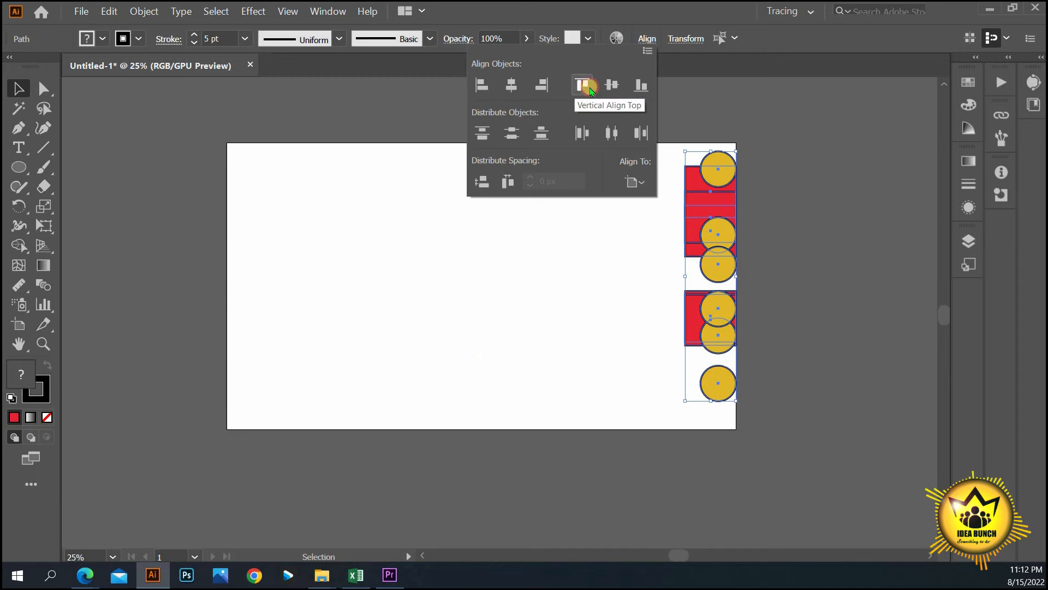
pyautogui.click(583, 85)
pyautogui.click(615, 85)
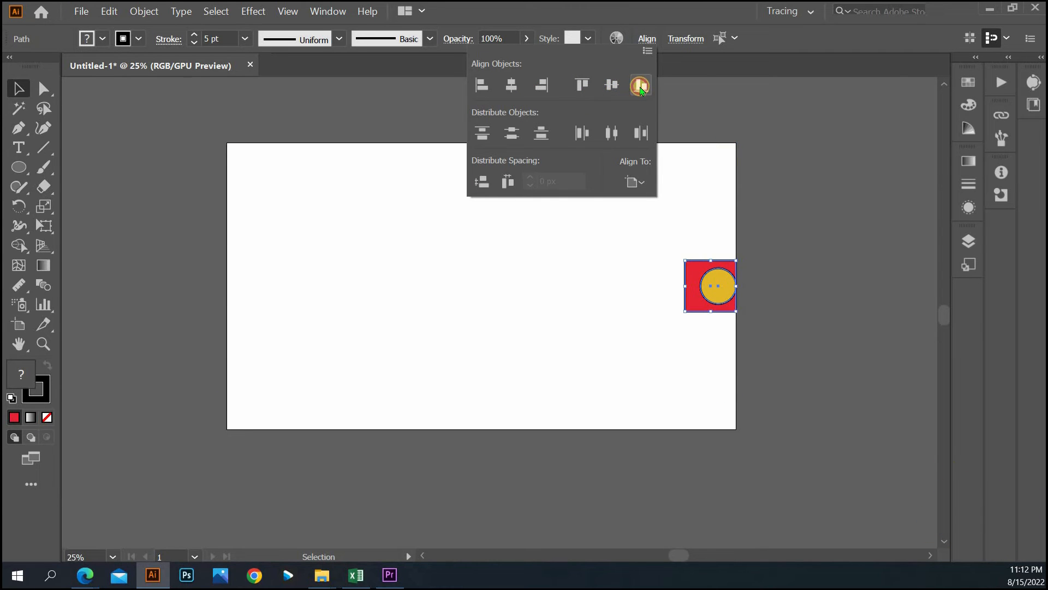
pyautogui.click(640, 86)
pyautogui.click(584, 86)
pyautogui.click(548, 87)
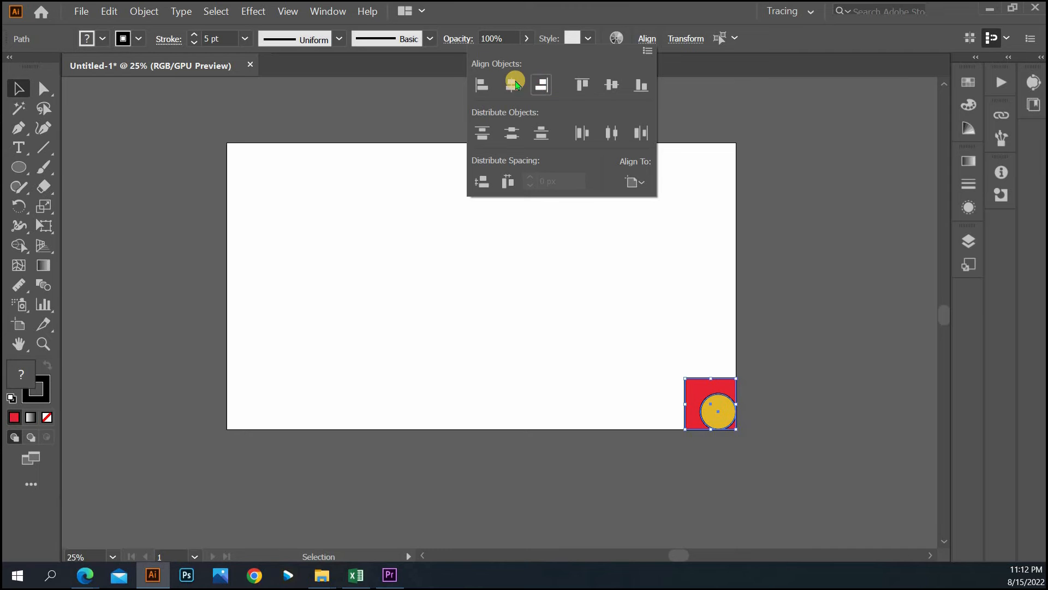
pyautogui.hotkey('ctrl', 'z')
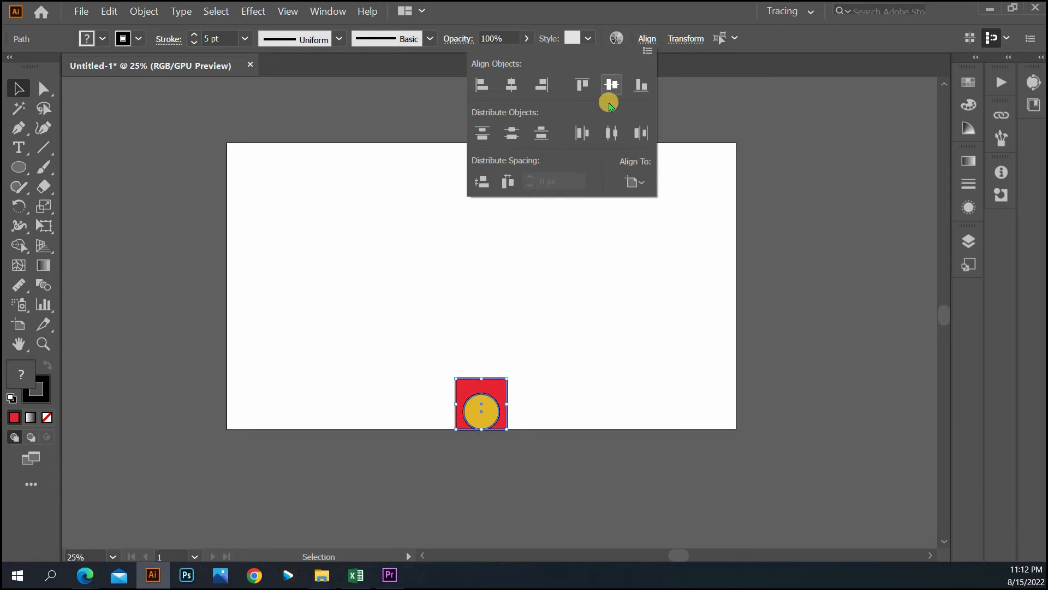
pyautogui.click(611, 86)
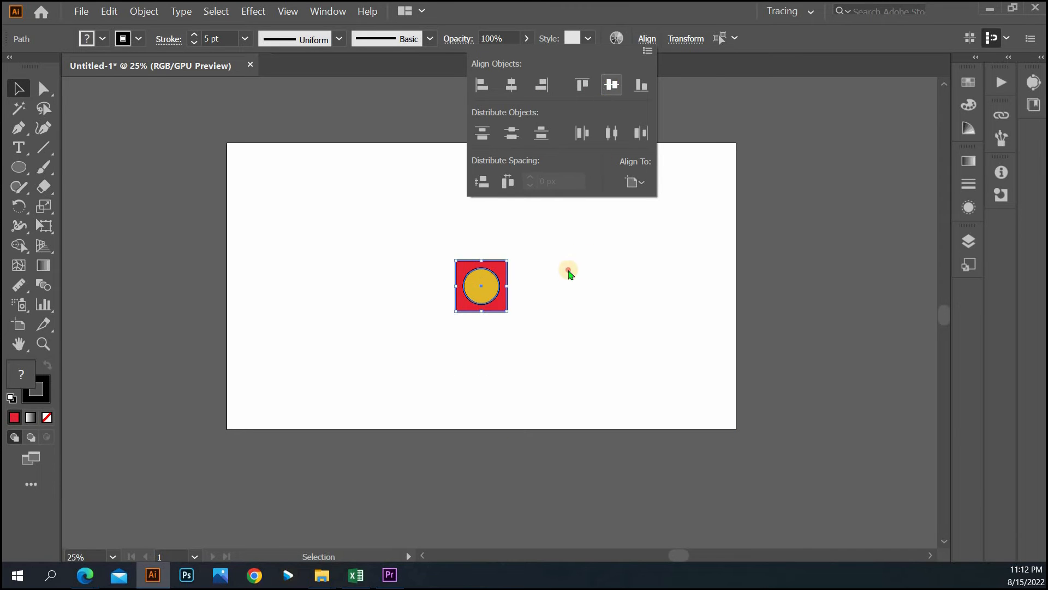
pyautogui.click(316, 230)
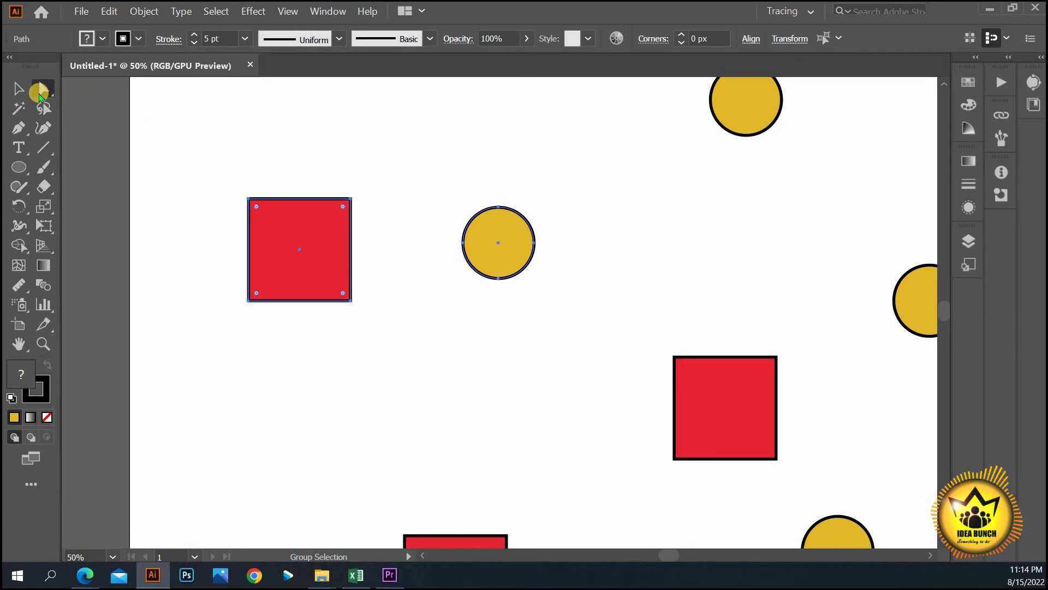
# - Marquee-select the red square and yellow circle, making the square the key object
pyautogui.click(19, 88)
pyautogui.click(329, 274)
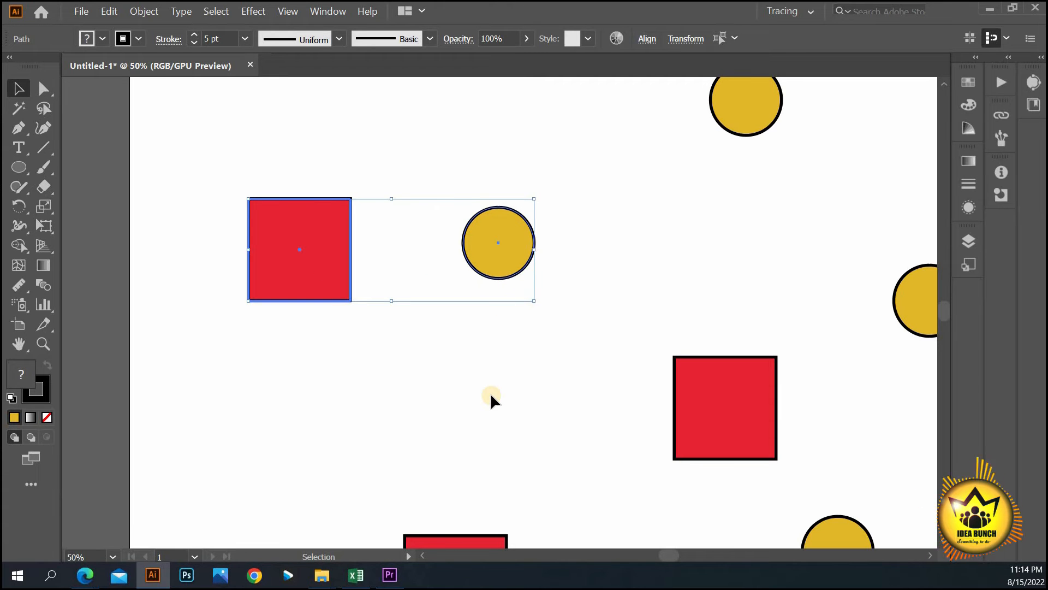
pyautogui.click(539, 176)
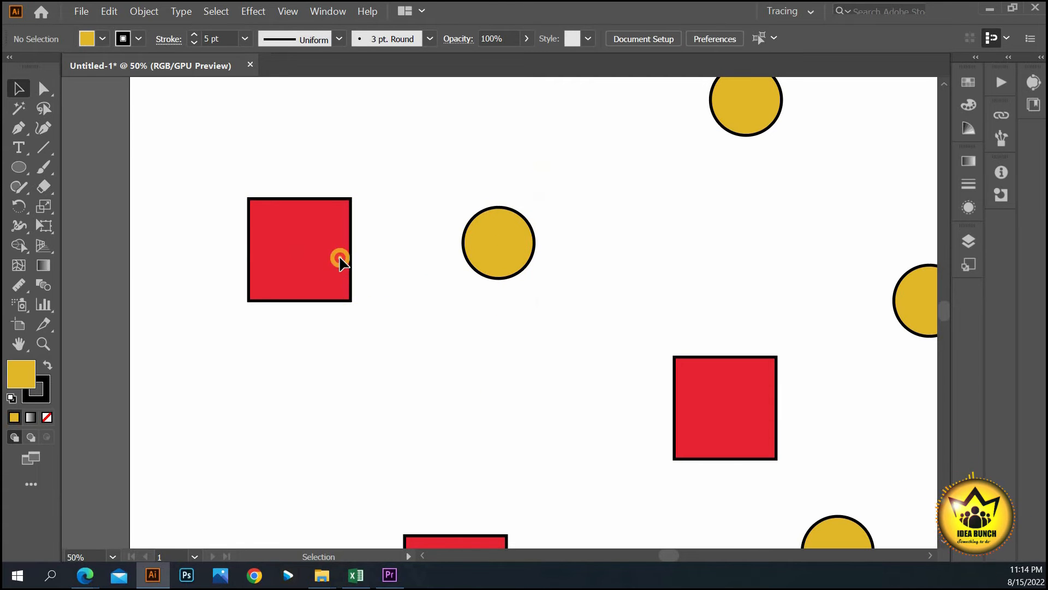
pyautogui.moveTo(546, 173); pyautogui.dragTo(204, 361)
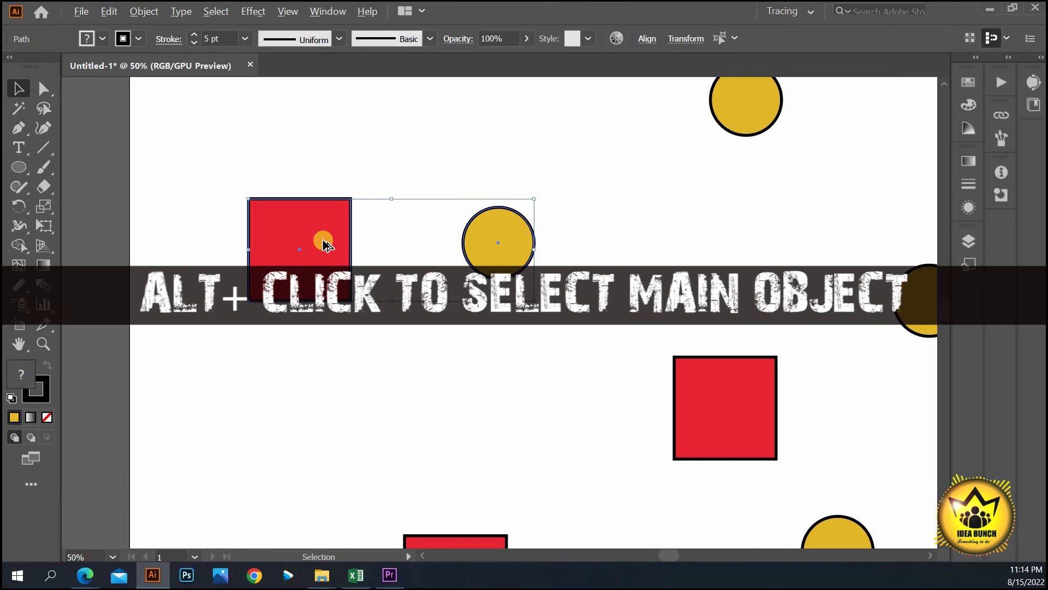
pyautogui.keyDown('alt'); pyautogui.click(324, 241); pyautogui.keyUp('alt')
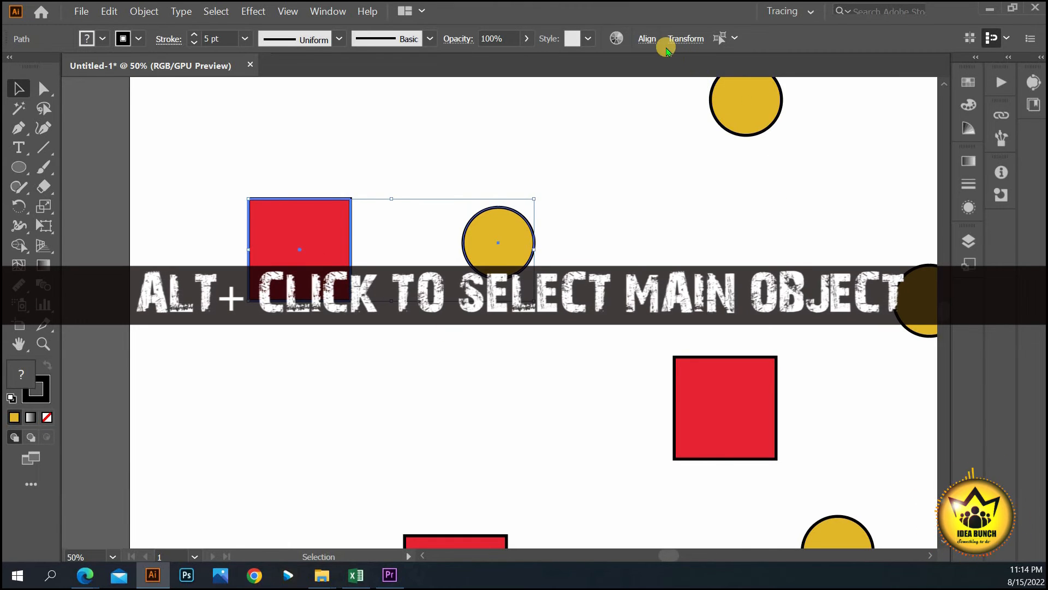
pyautogui.click(647, 39)
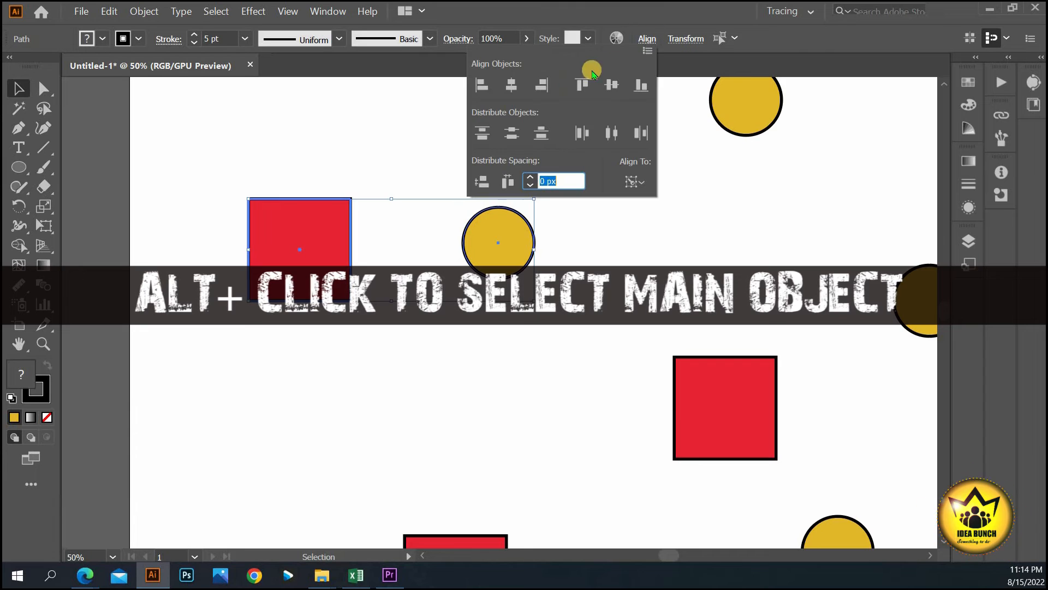
# - Align the circle to the square's left, right, top, centre and bottom, ending horizontally centred
pyautogui.click(510, 85)
pyautogui.click(542, 83)
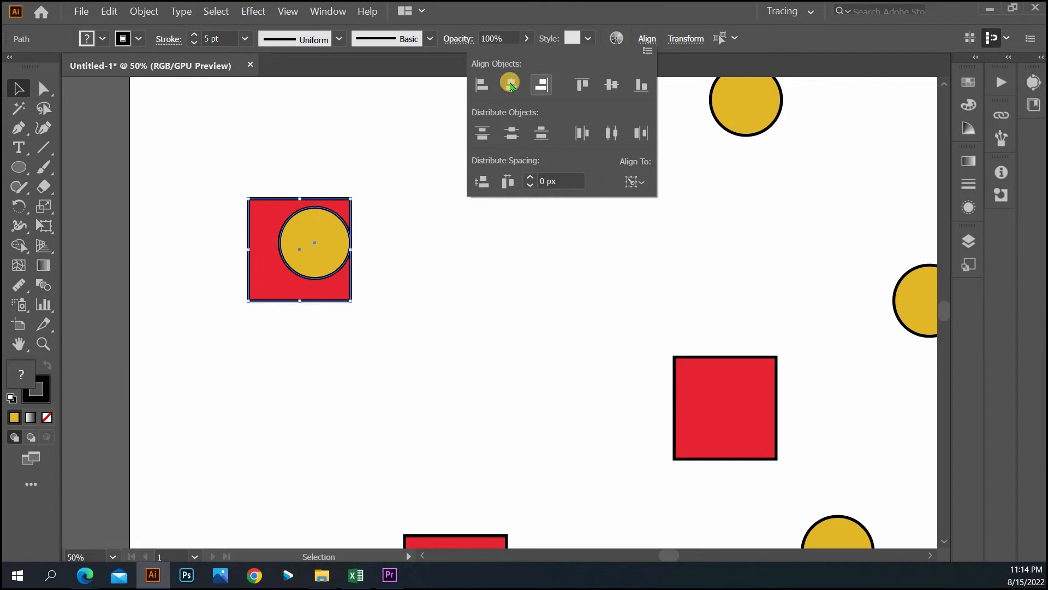
pyautogui.click(482, 85)
pyautogui.click(582, 85)
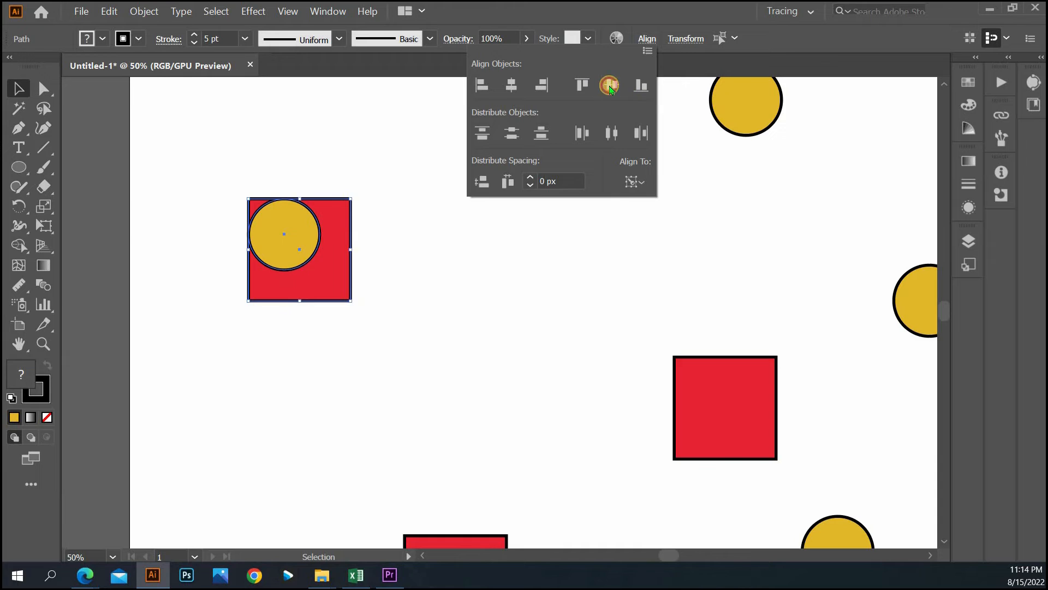
pyautogui.click(612, 85)
pyautogui.click(639, 85)
pyautogui.click(582, 85)
pyautogui.click(542, 84)
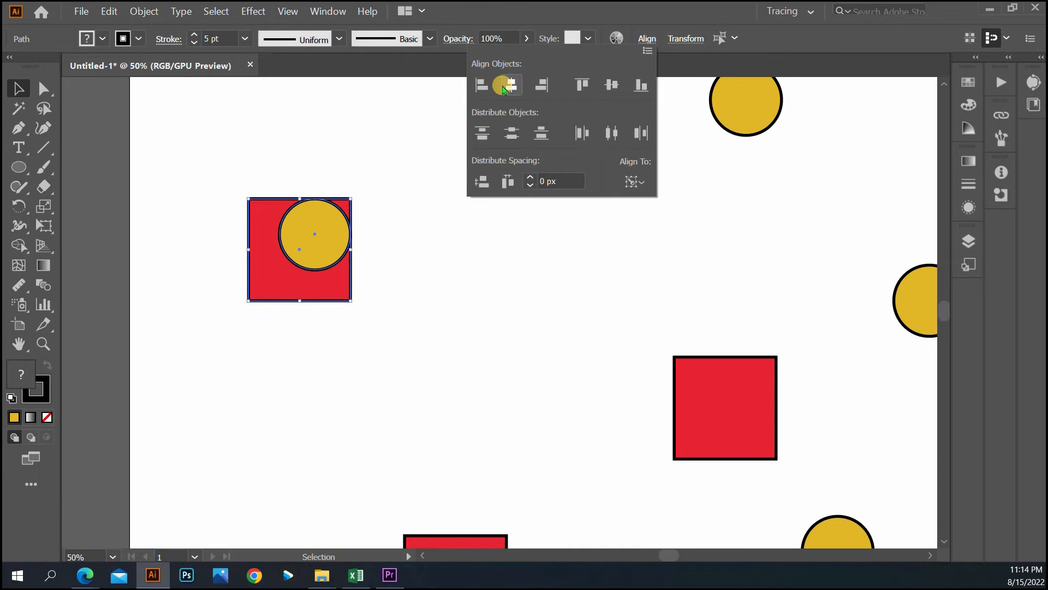
pyautogui.click(511, 85)
pyautogui.click(487, 86)
pyautogui.click(511, 86)
# - Try the vertical align and distribute buttons on the circle, then undo the last move
pyautogui.click(511, 131)
pyautogui.click(480, 134)
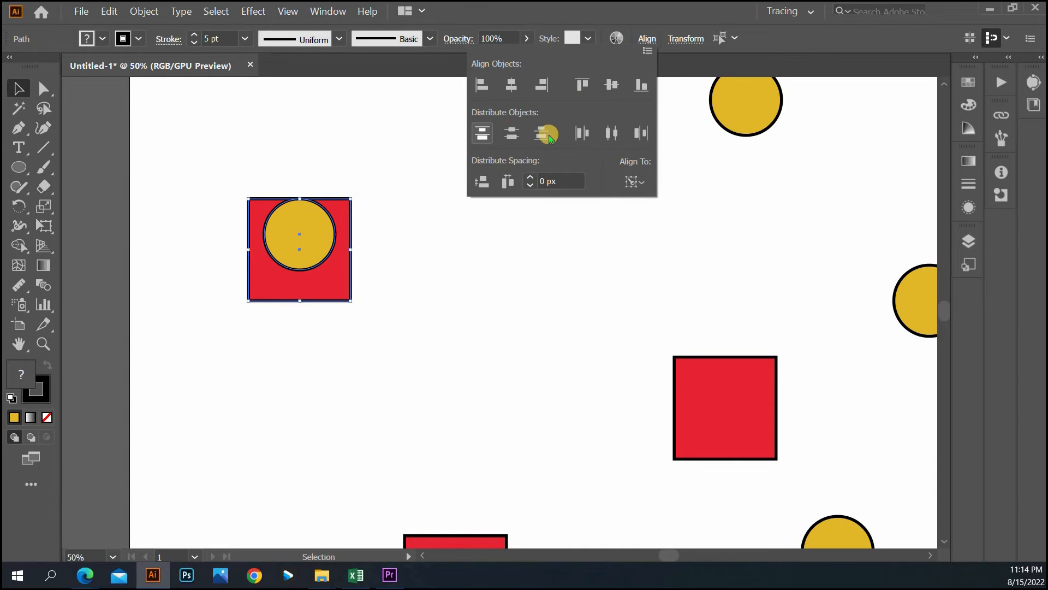
pyautogui.click(544, 133)
pyautogui.click(584, 129)
pyautogui.click(611, 133)
pyautogui.click(641, 133)
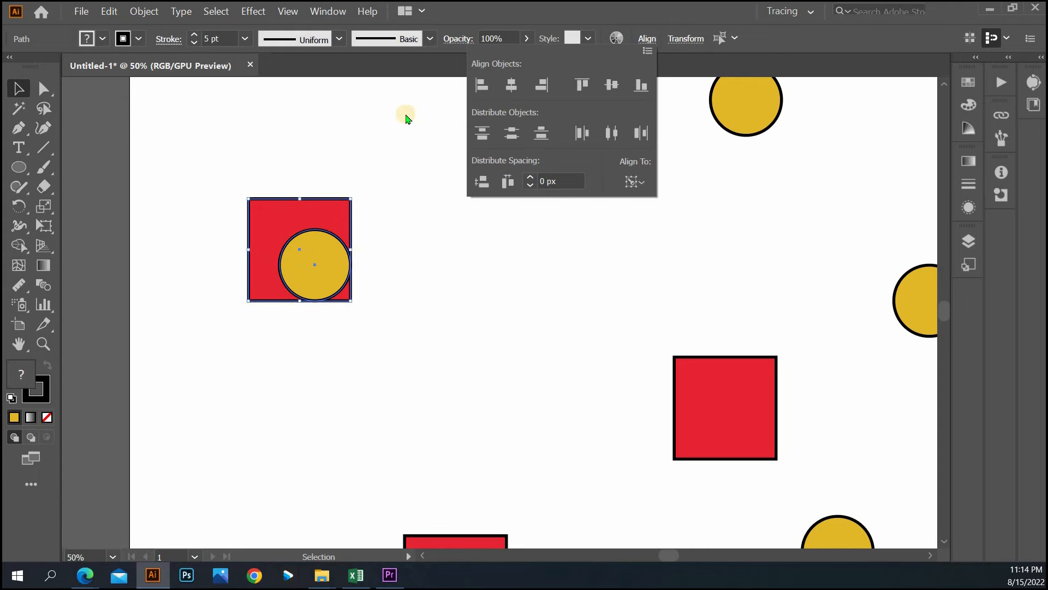
pyautogui.click(406, 117)
pyautogui.hotkey('ctrl', 'z')
pyautogui.hotkey('ctrl', 'z')
pyautogui.hotkey('ctrl', 'z')
pyautogui.hotkey('ctrl', 'z')
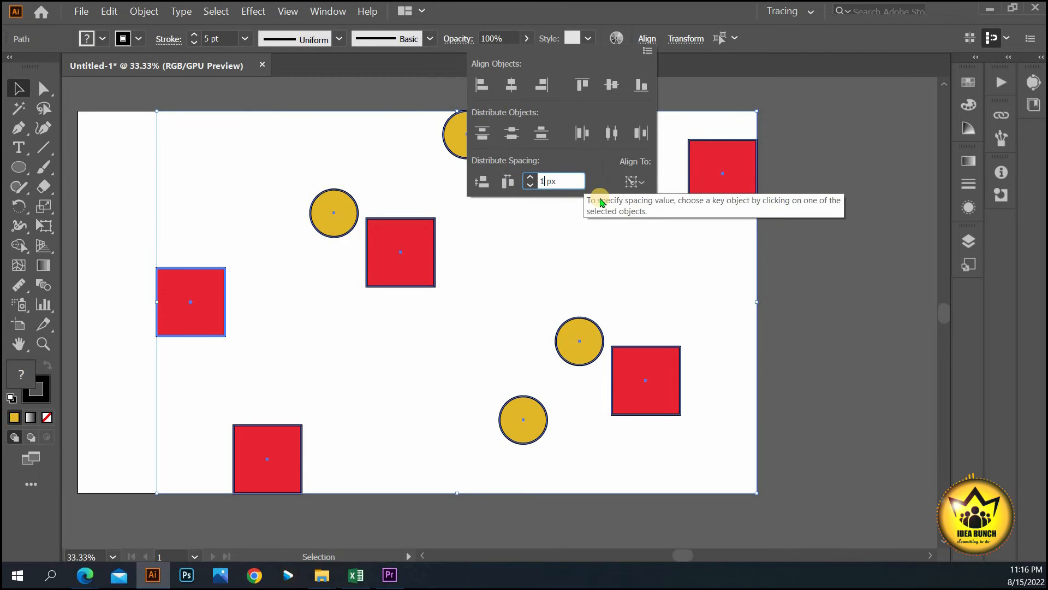
# - Set distribute spacing to 10 px and stack the shapes in one column on the left red square
pyautogui.write('10')
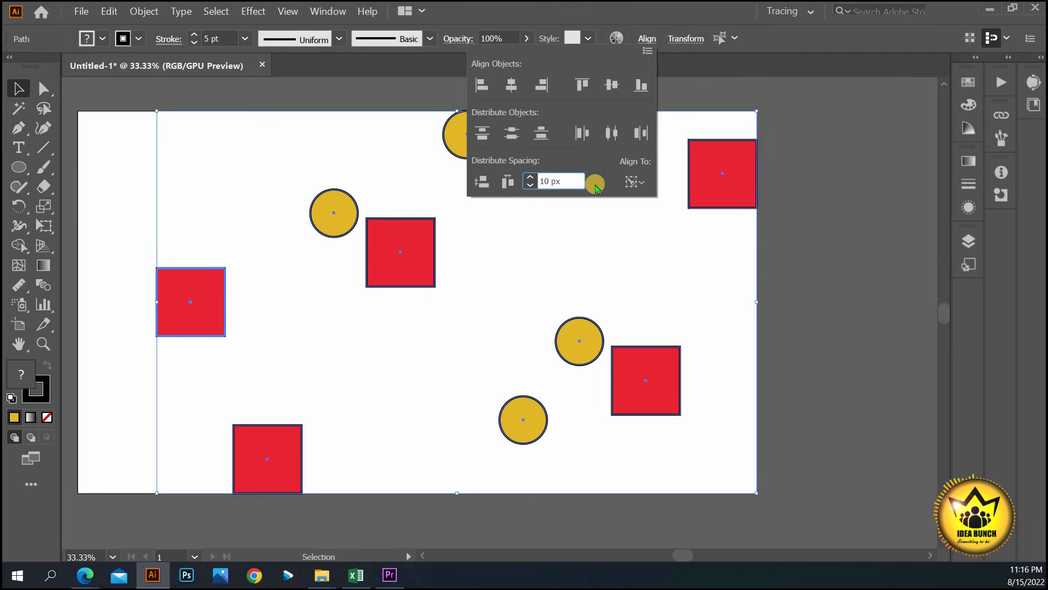
pyautogui.press('Return')
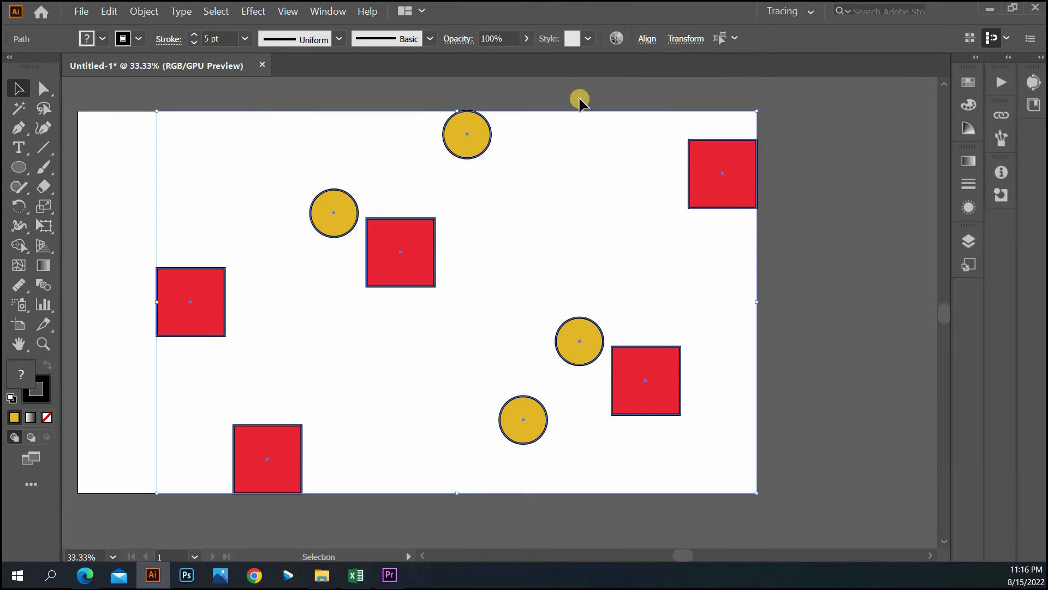
pyautogui.click(208, 295)
pyautogui.click(645, 39)
pyautogui.click(508, 182)
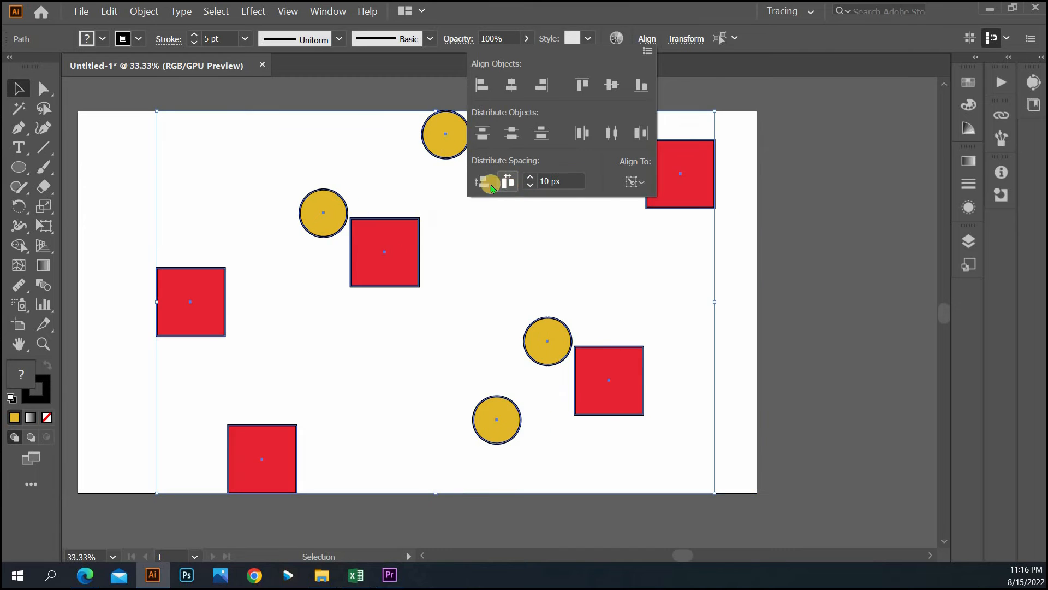
pyautogui.click(483, 182)
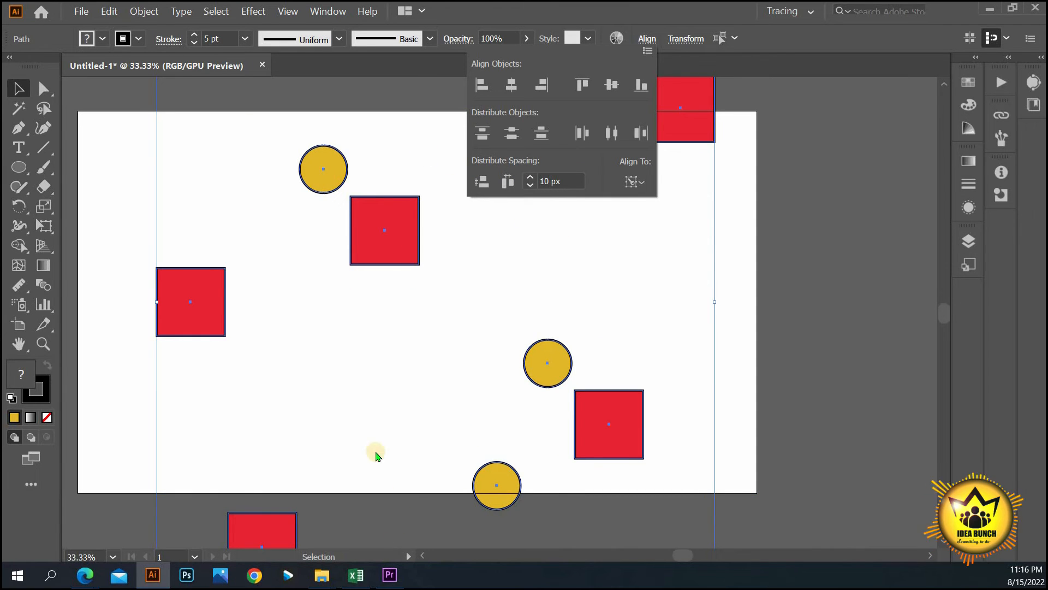
pyautogui.click(519, 91)
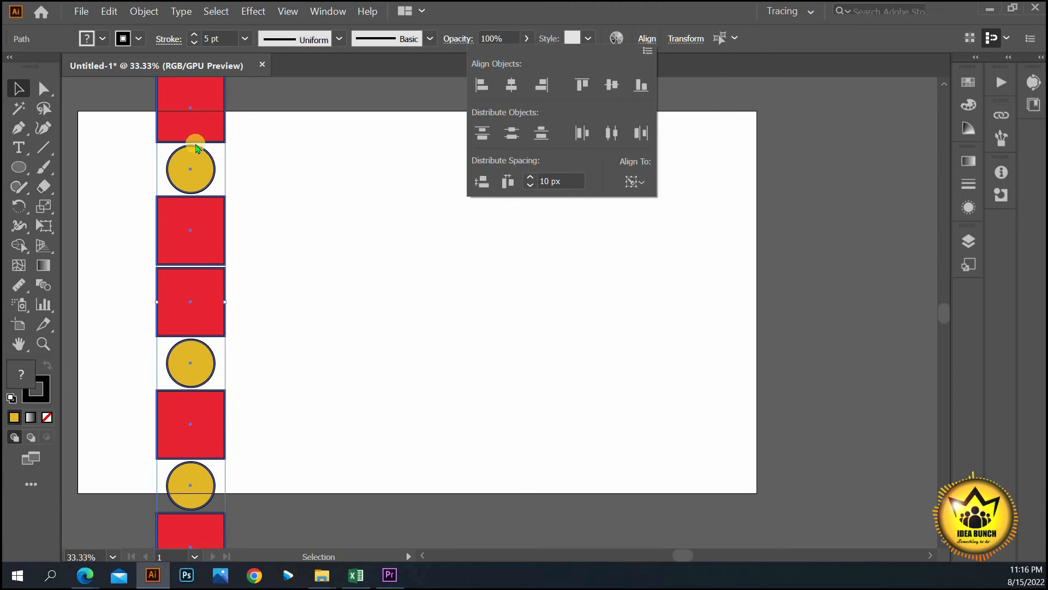
# - Spread the shapes into a row, move it onto the artboard and re-space it with 25 px gaps
pyautogui.click(611, 89)
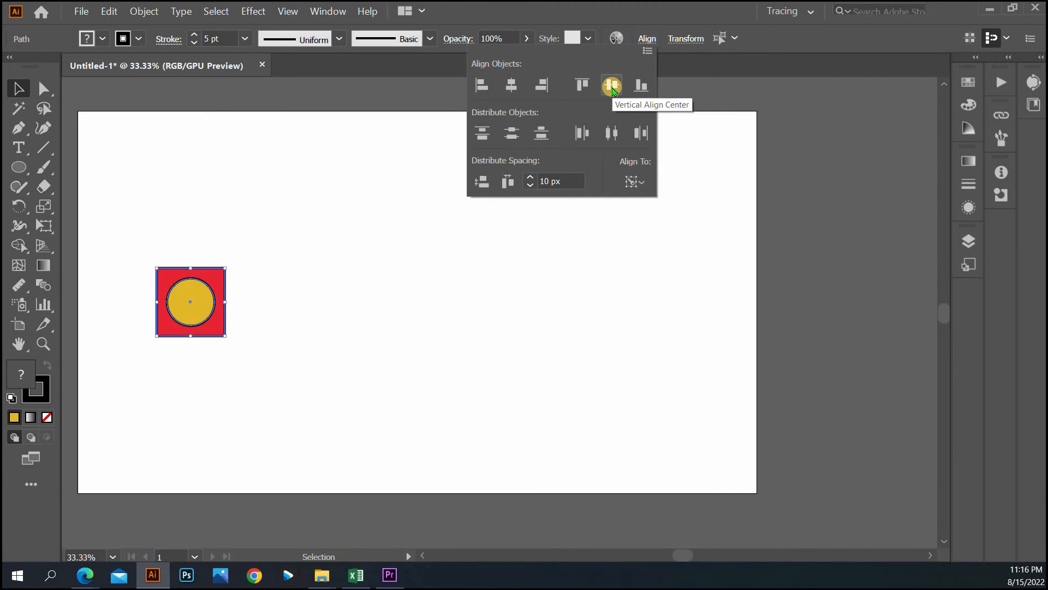
pyautogui.click(509, 181)
pyautogui.click(339, 291)
pyautogui.moveTo(166, 284); pyautogui.dragTo(642, 319)
pyautogui.click(708, 267)
pyautogui.moveTo(708, 267); pyautogui.dragTo(191, 386)
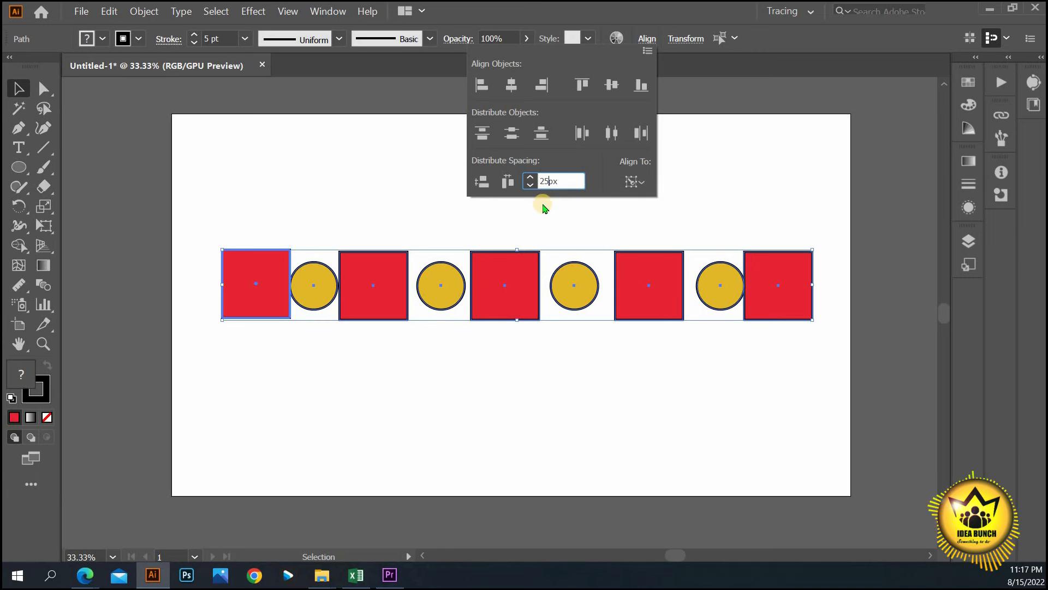
pyautogui.click(481, 181)
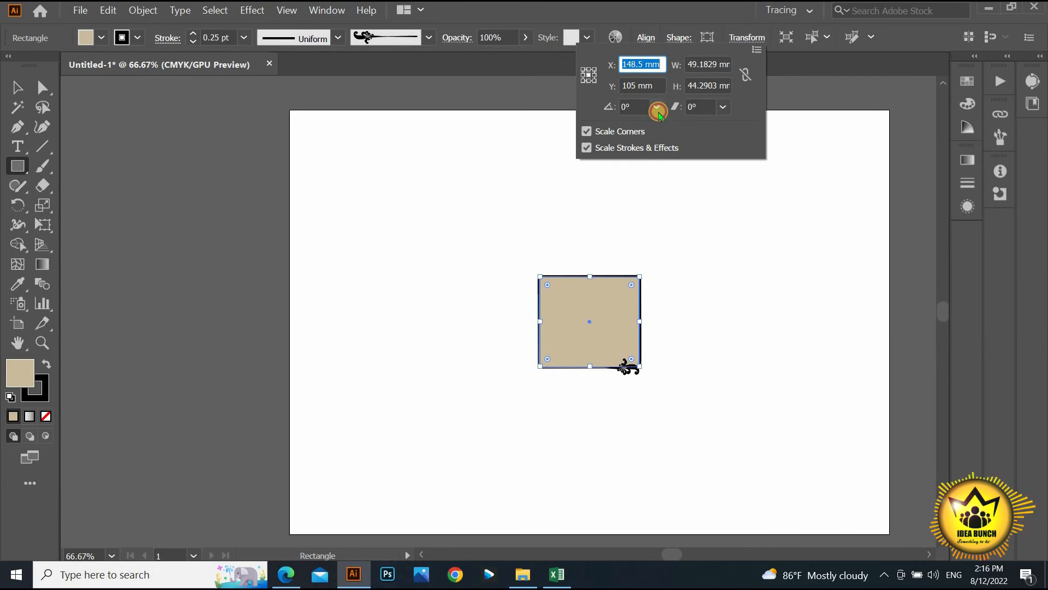
# - Rotate the tan rectangle 30° and shear it -45°, resetting each back to 0
pyautogui.click(656, 106)
pyautogui.click(675, 144)
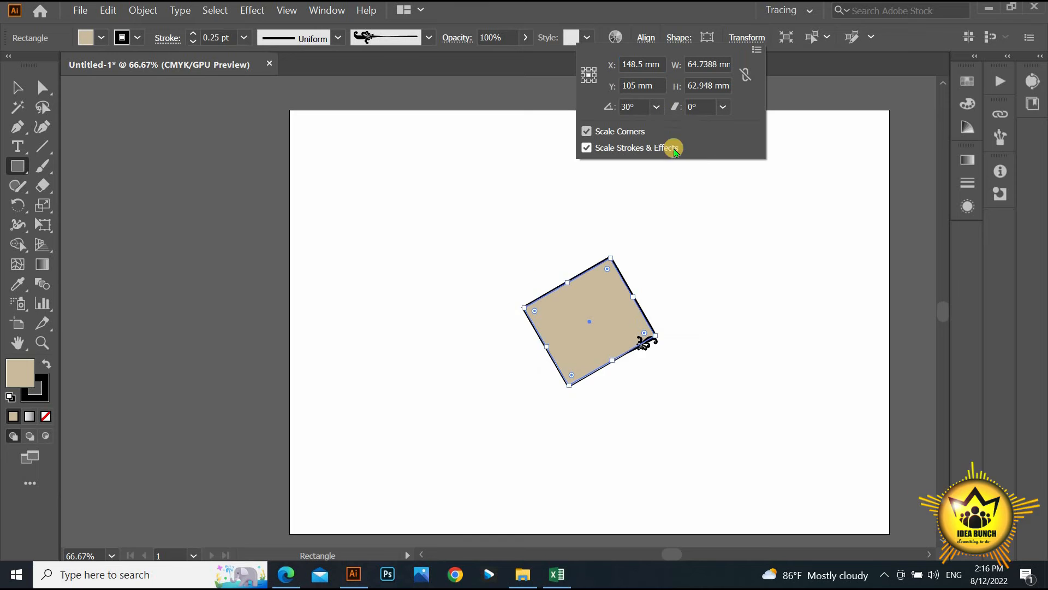
pyautogui.click(658, 112)
pyautogui.click(666, 125)
pyautogui.click(723, 109)
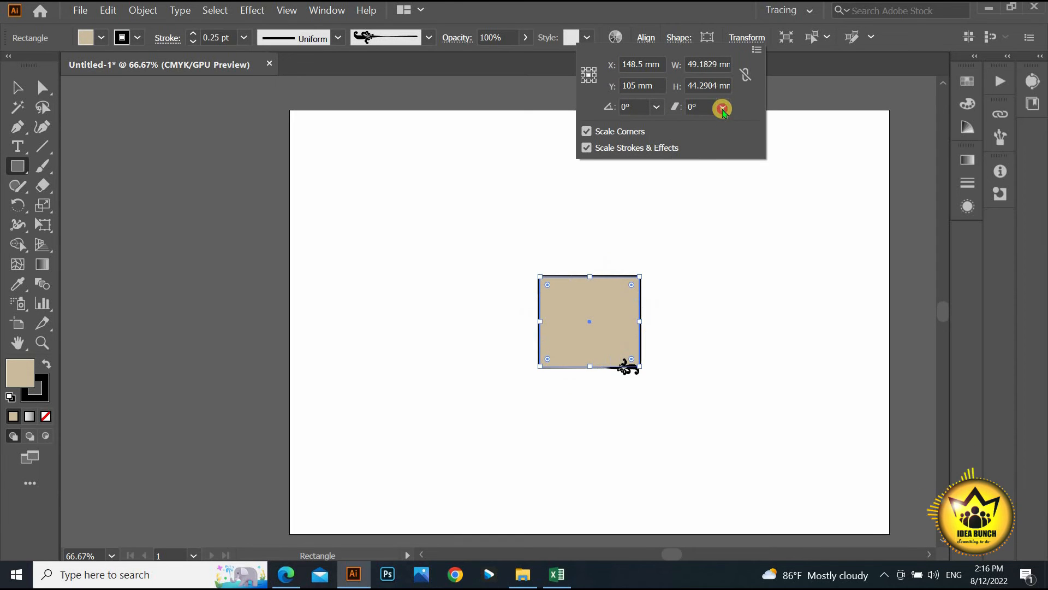
pyautogui.click(740, 142)
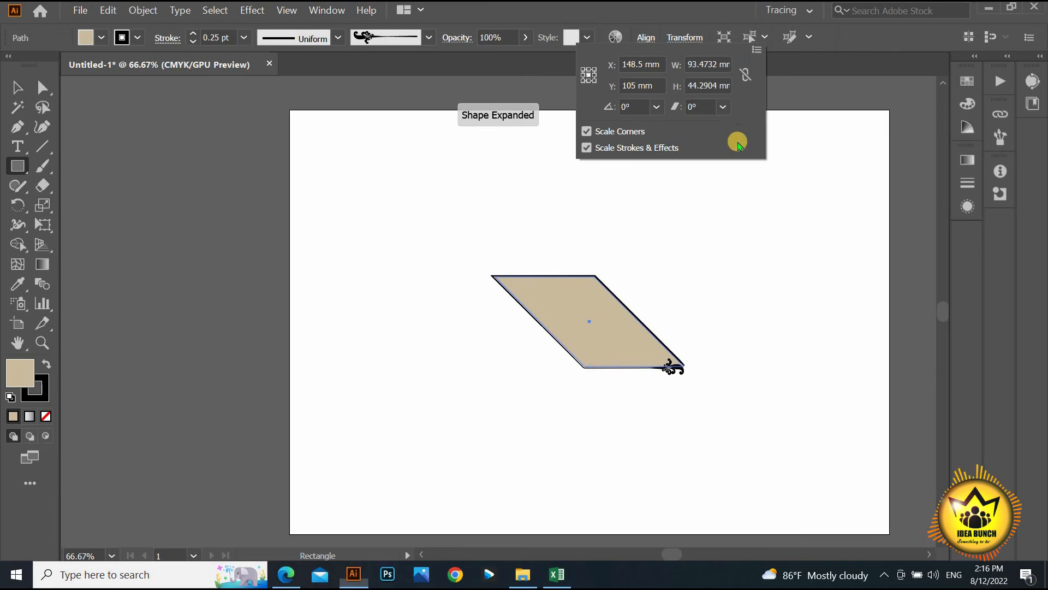
pyautogui.click(725, 110)
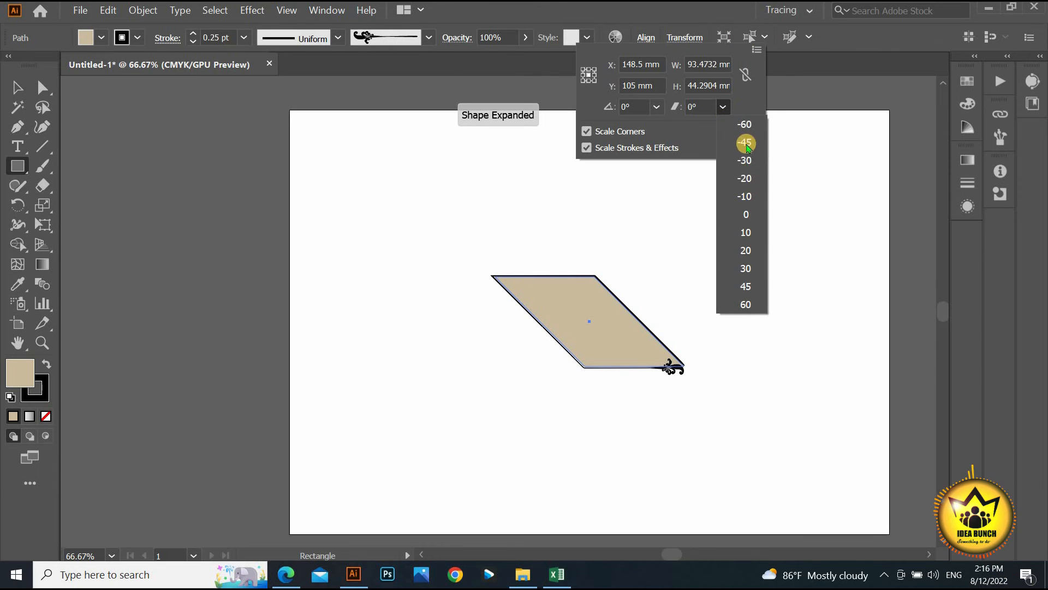
pyautogui.click(747, 214)
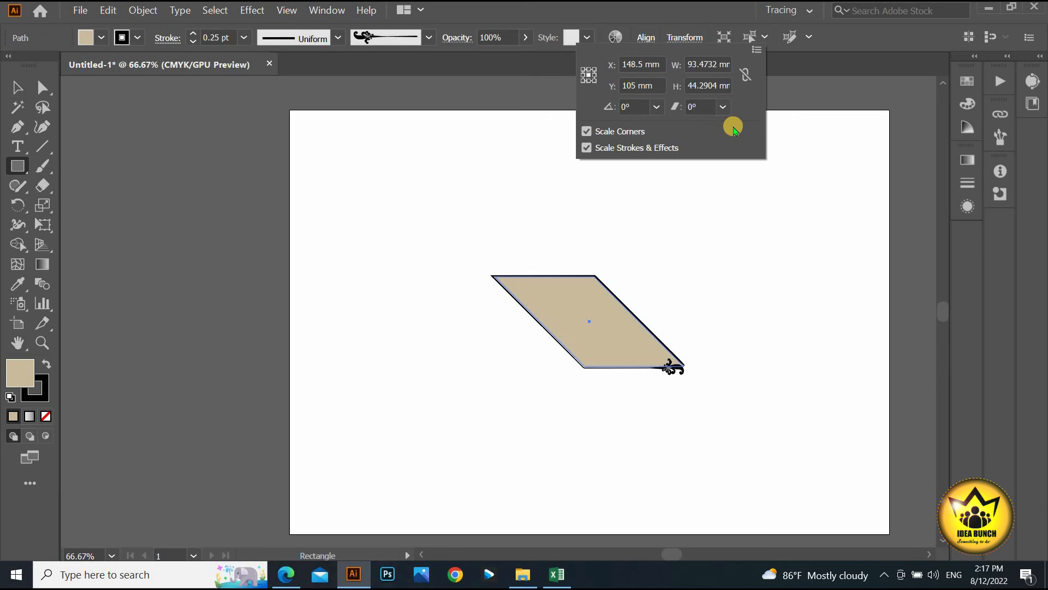
# - Undo back to the original rectangle and review its X, Y, W and H values
pyautogui.press('Escape')
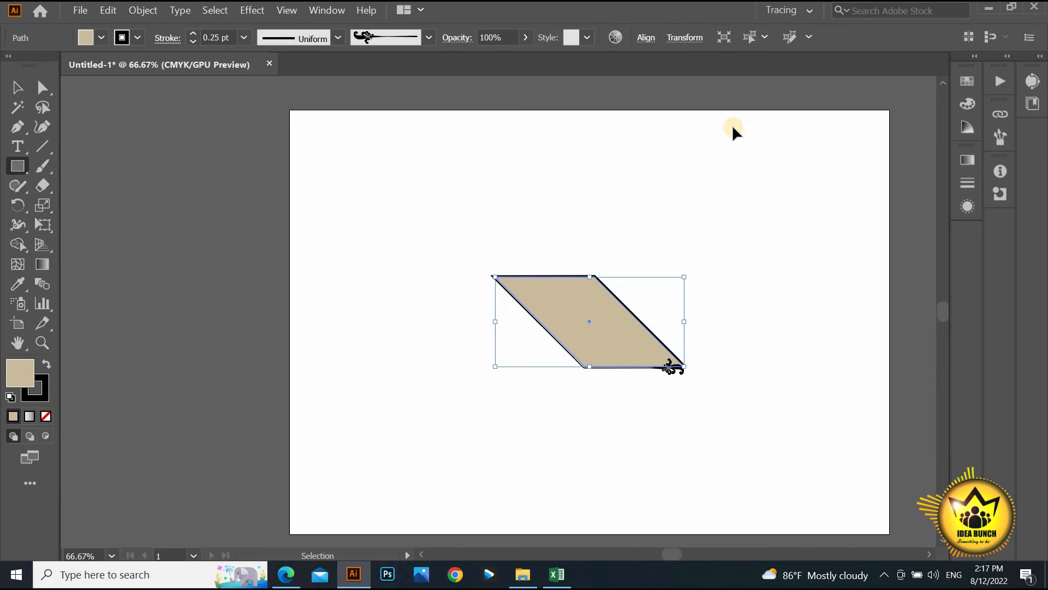
pyautogui.hotkey('ctrl', 'z')
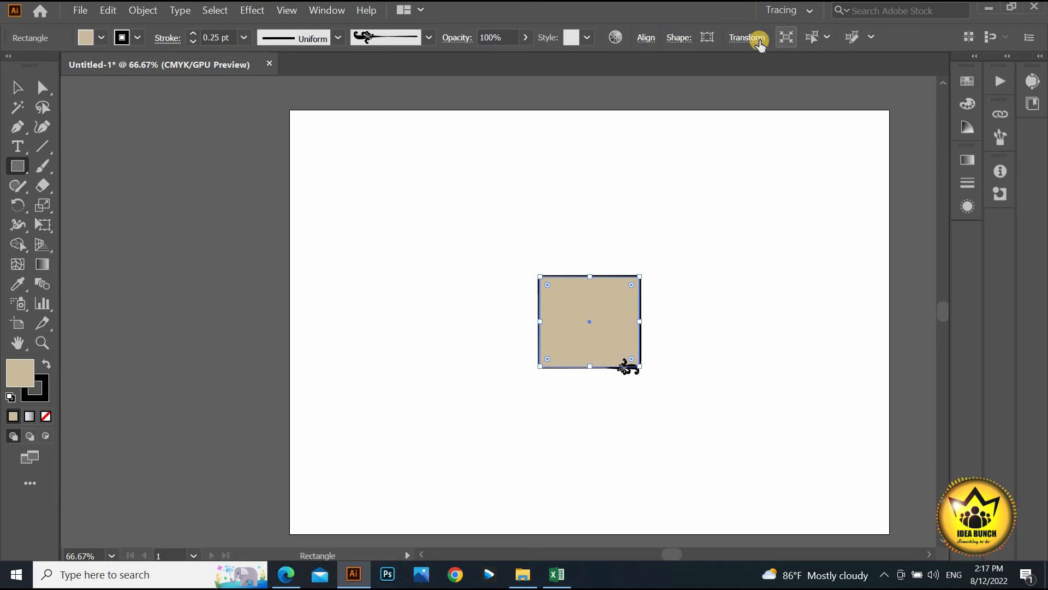
pyautogui.click(756, 39)
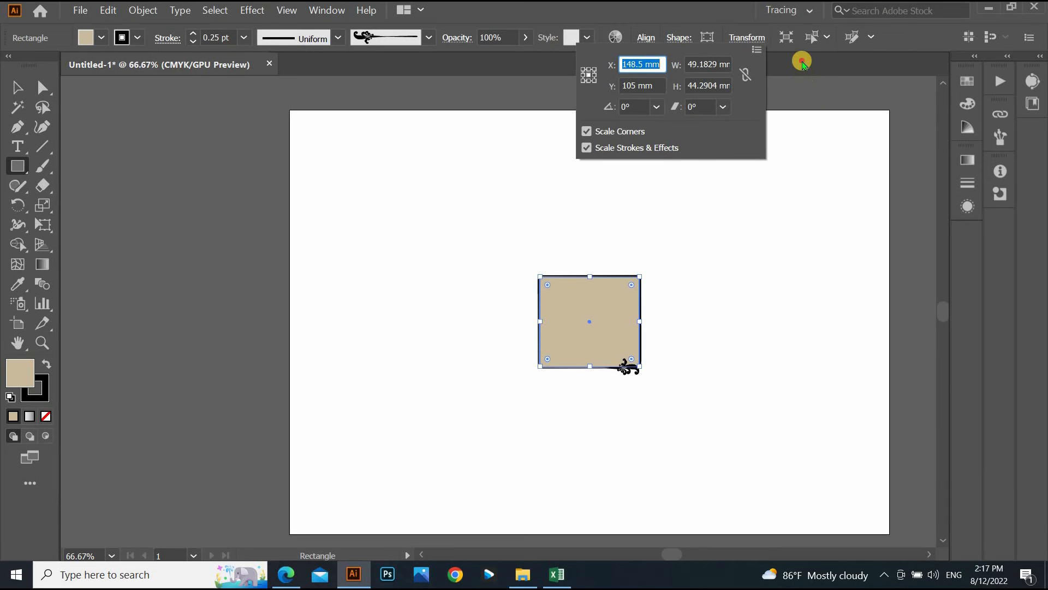
pyautogui.click(790, 51)
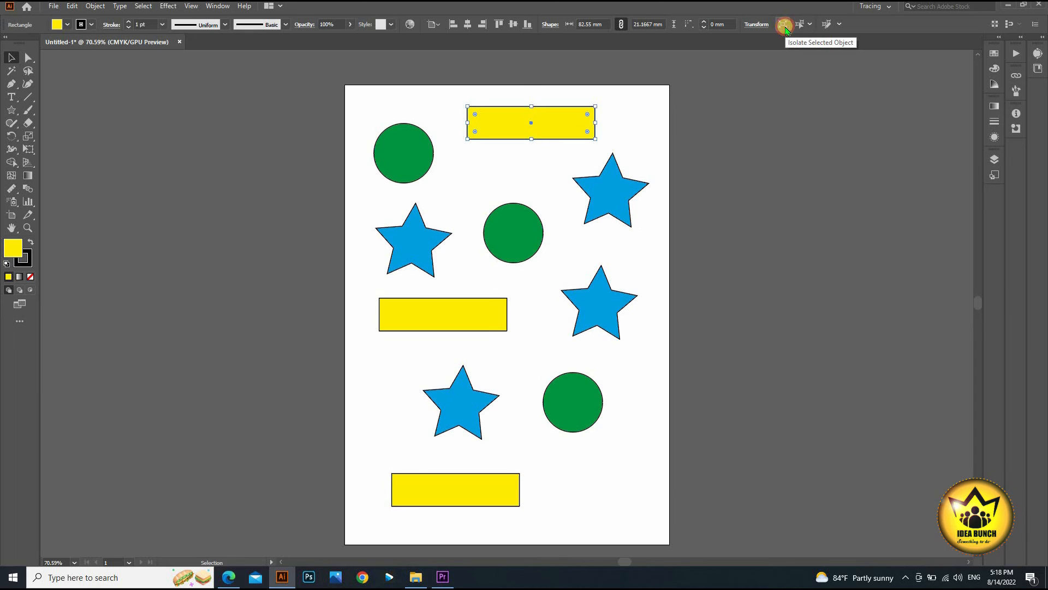
# - Isolate the top yellow rectangle, try a 47.625 mm height, undo it, and exit isolation
pyautogui.click(784, 25)
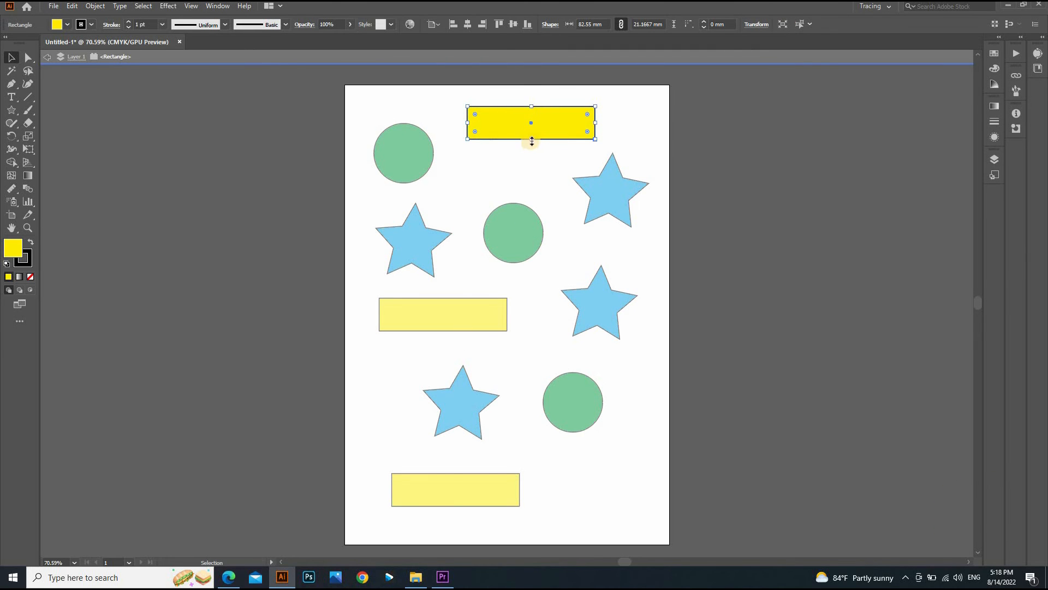
pyautogui.moveTo(532, 142); pyautogui.dragTo(533, 181)
pyautogui.hotkey('ctrl', 'z')
pyautogui.click(614, 129)
pyautogui.doubleClick(538, 179)
# - Isolate the upper-right blue star, move it and back, then reselect it for select-similar
pyautogui.doubleClick(626, 185)
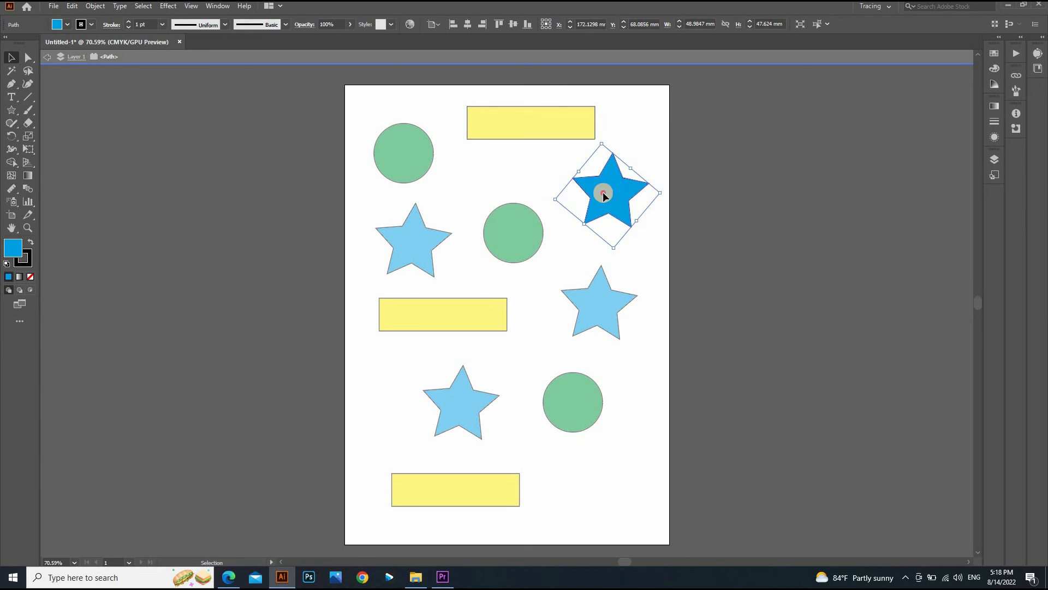
pyautogui.moveTo(603, 191)
pyautogui.mouseDown()
pyautogui.moveTo(573, 301)
pyautogui.moveTo(505, 183)
pyautogui.moveTo(592, 221)
pyautogui.moveTo(610, 183)
pyautogui.mouseUp()
pyautogui.click(595, 349)
pyautogui.doubleClick(636, 126)
pyautogui.click(633, 189)
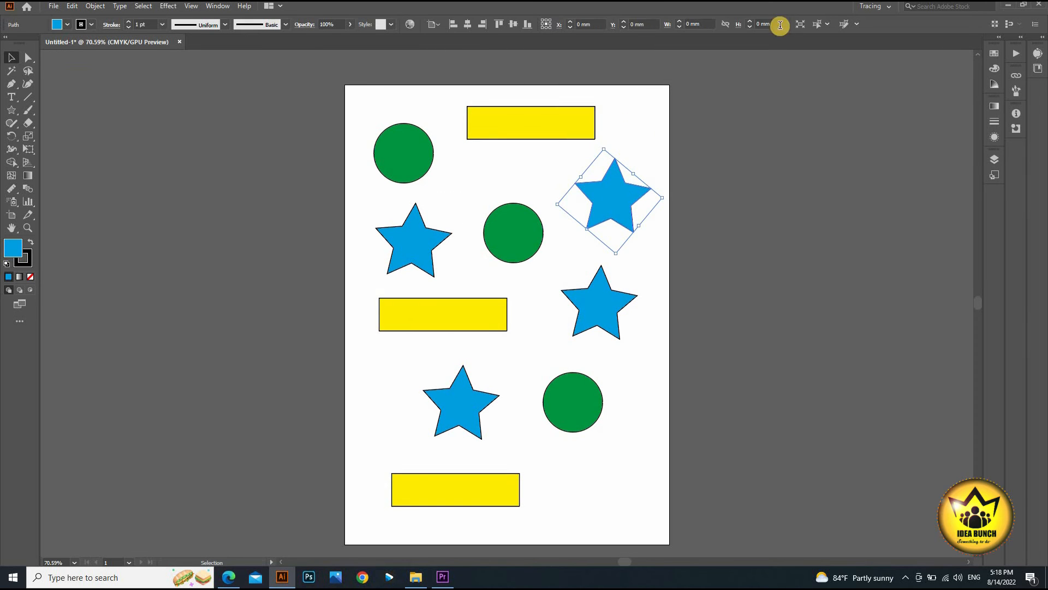
pyautogui.click(844, 24)
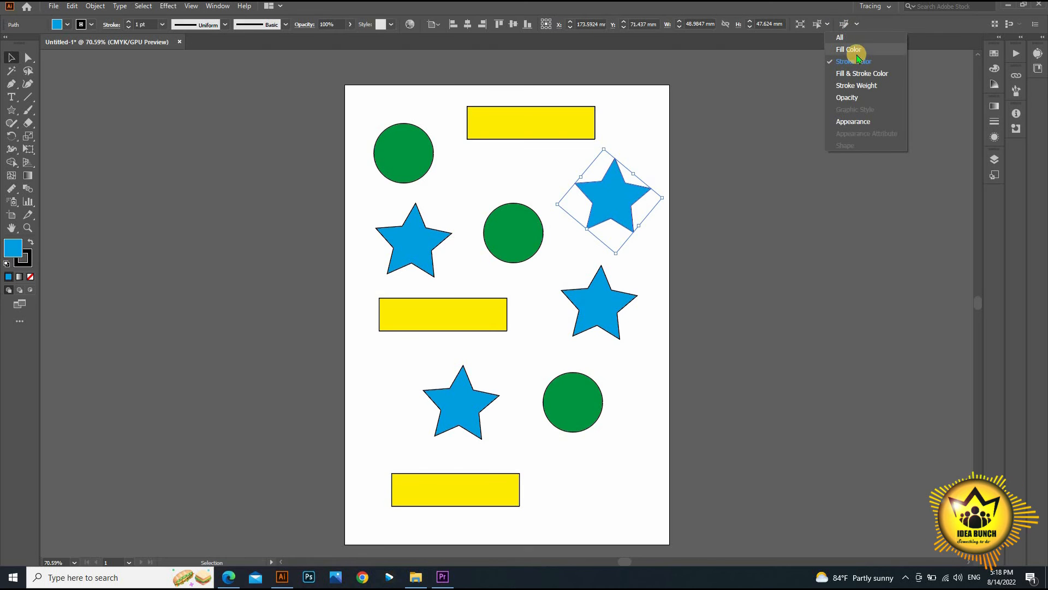
# - Select all four blue stars by fill colour and nudge them, then pick the top-left green circle
pyautogui.click(858, 51)
pyautogui.moveTo(612, 181)
pyautogui.mouseDown()
pyautogui.moveTo(795, 172)
pyautogui.moveTo(605, 175)
pyautogui.mouseUp()
pyautogui.click(404, 154)
pyautogui.click(770, 24)
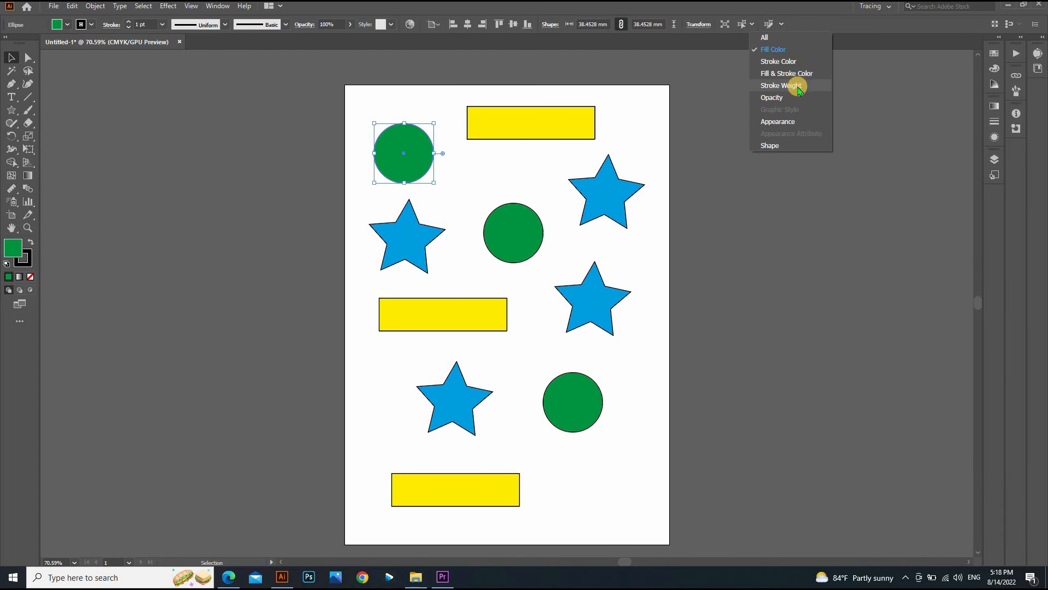
pyautogui.click(413, 149)
# - Lower the opacity of the top-left and bottom-right green circles to about half
pyautogui.click(350, 24)
pyautogui.click(328, 36)
pyautogui.click(571, 377)
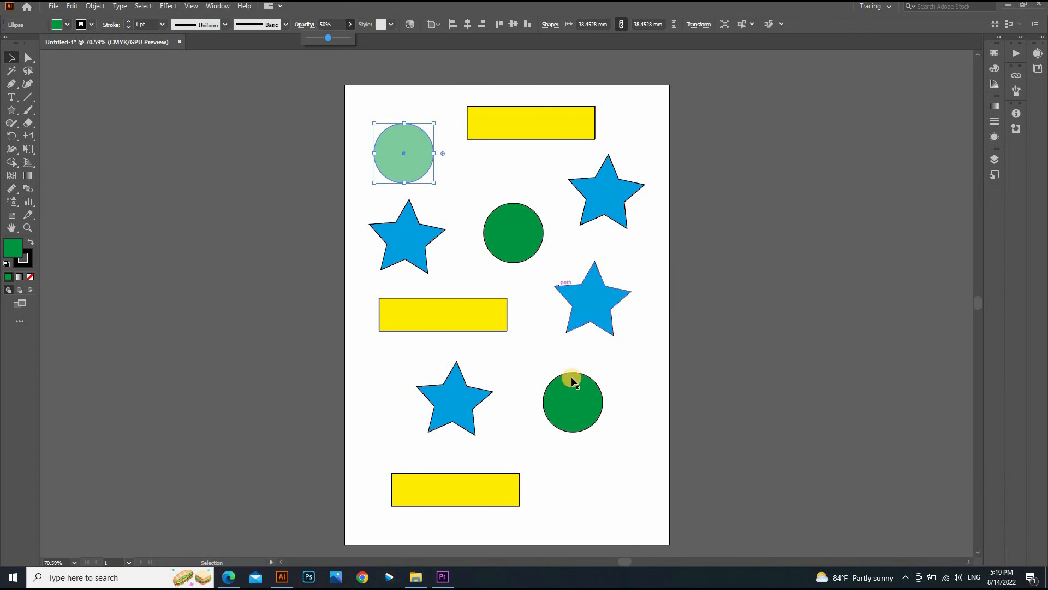
pyautogui.click(350, 24)
pyautogui.click(328, 37)
pyautogui.click(404, 154)
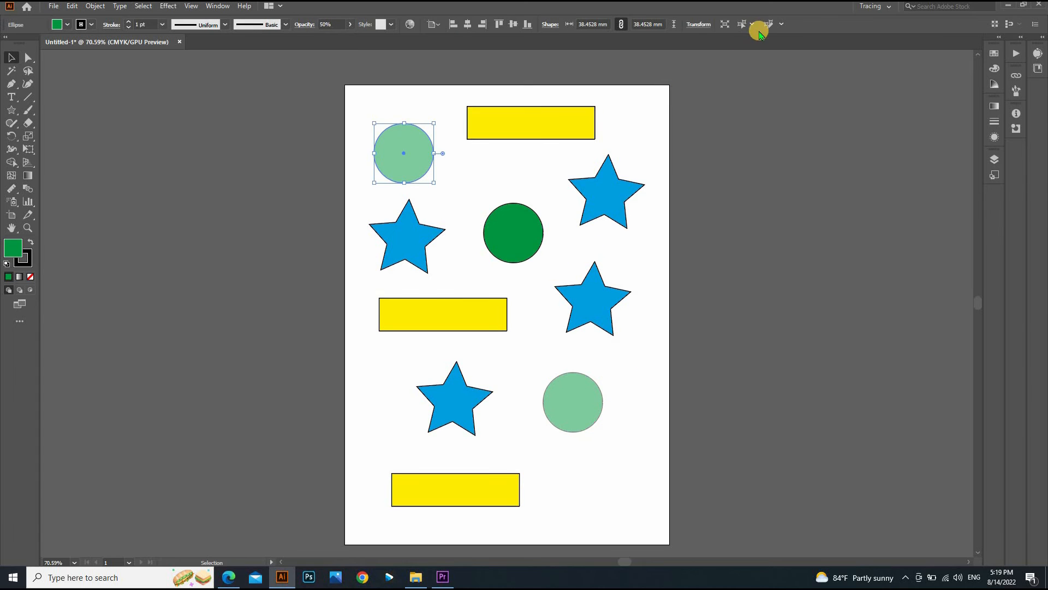
# - Select both half-transparent circles by matching opacity and move them right and back
pyautogui.click(769, 24)
pyautogui.click(791, 98)
pyautogui.moveTo(423, 155)
pyautogui.mouseDown()
pyautogui.moveTo(681, 150)
pyautogui.moveTo(428, 154)
pyautogui.mouseUp()
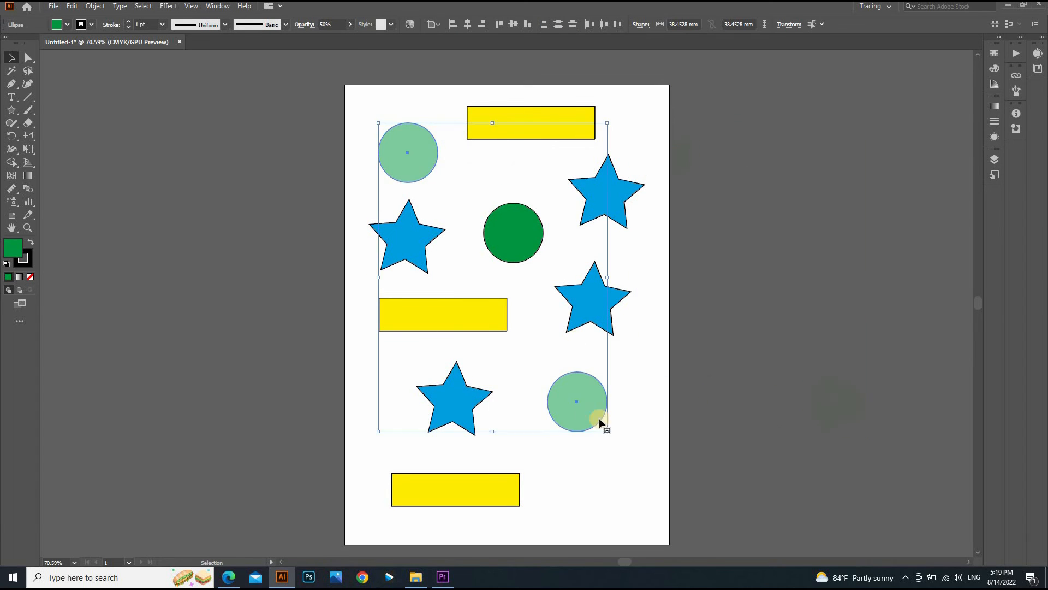
pyautogui.click(618, 457)
# - Restore both translucent circles to 100% opacity
pyautogui.click(590, 407)
pyautogui.keyDown('shift'); pyautogui.click(426, 155); pyautogui.keyUp('shift')
pyautogui.click(350, 24)
pyautogui.moveTo(328, 37); pyautogui.dragTo(449, 63)
pyautogui.click(457, 209)
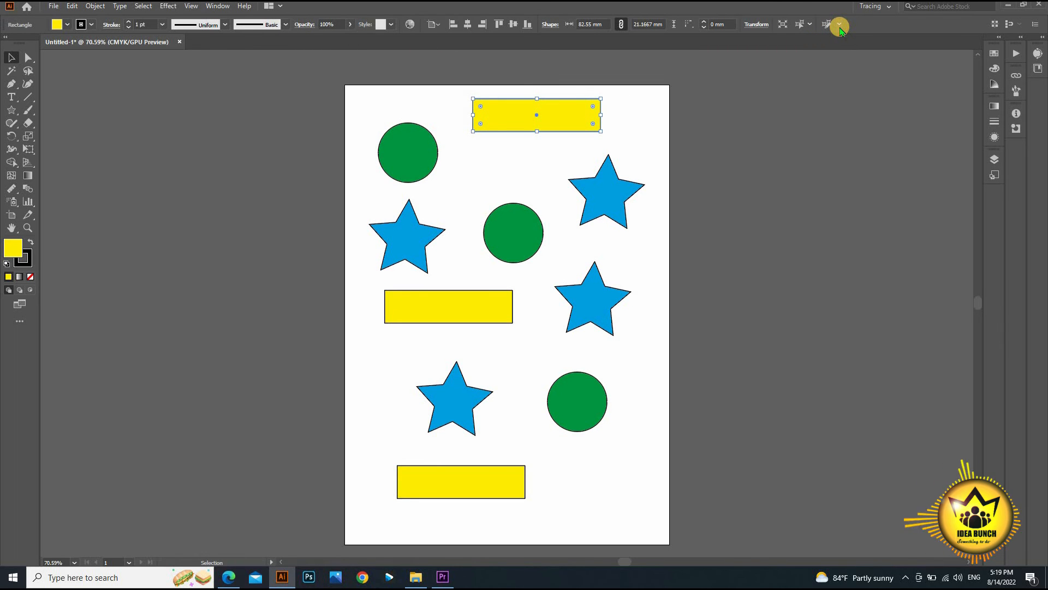
# - Set the global edit options to search matching objects on All Artboards
pyautogui.click(839, 25)
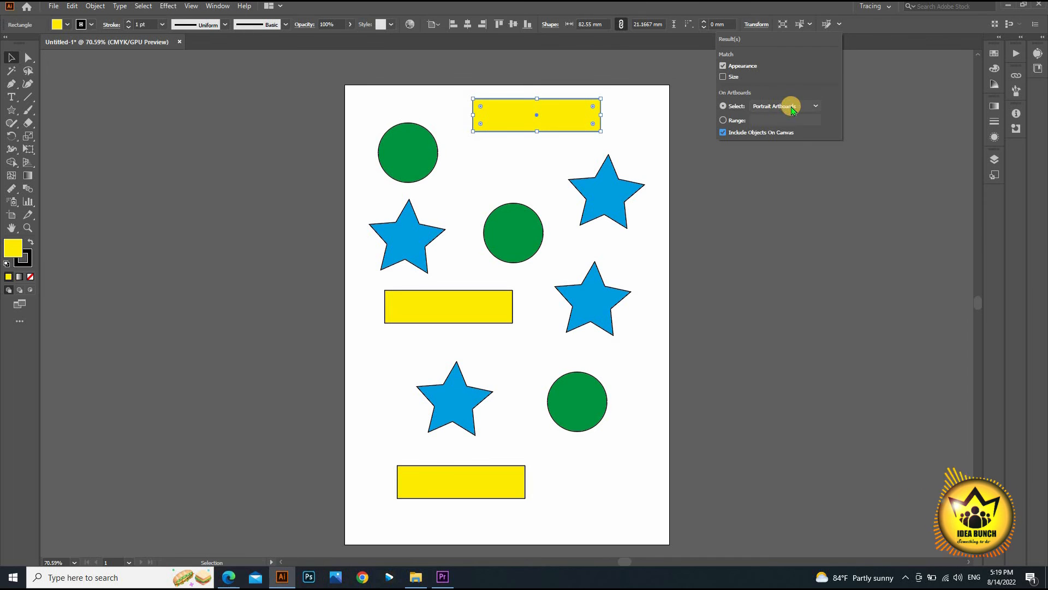
pyautogui.click(786, 105)
pyautogui.click(803, 109)
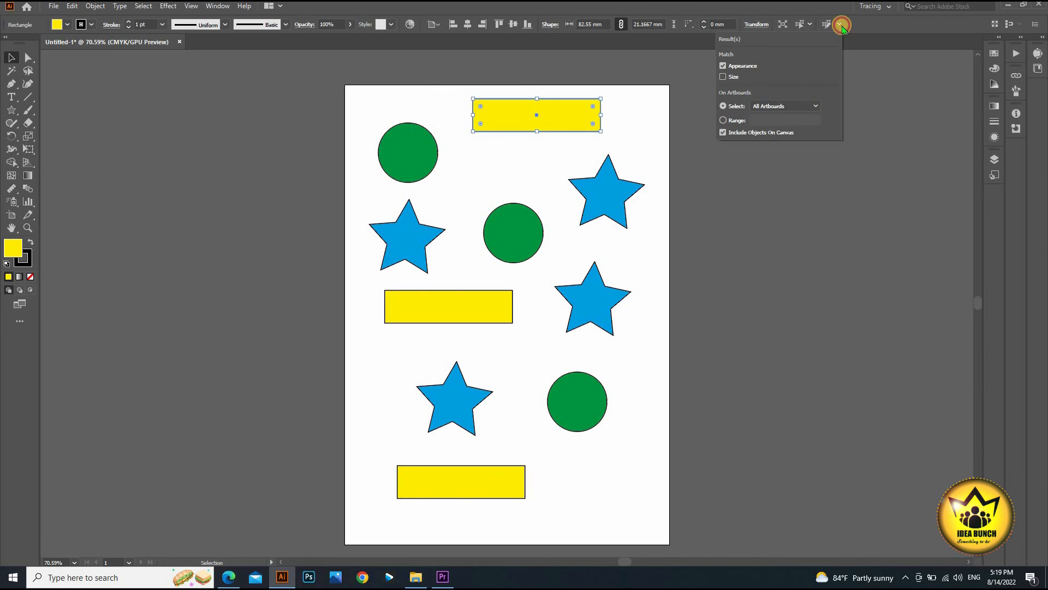
pyautogui.click(655, 149)
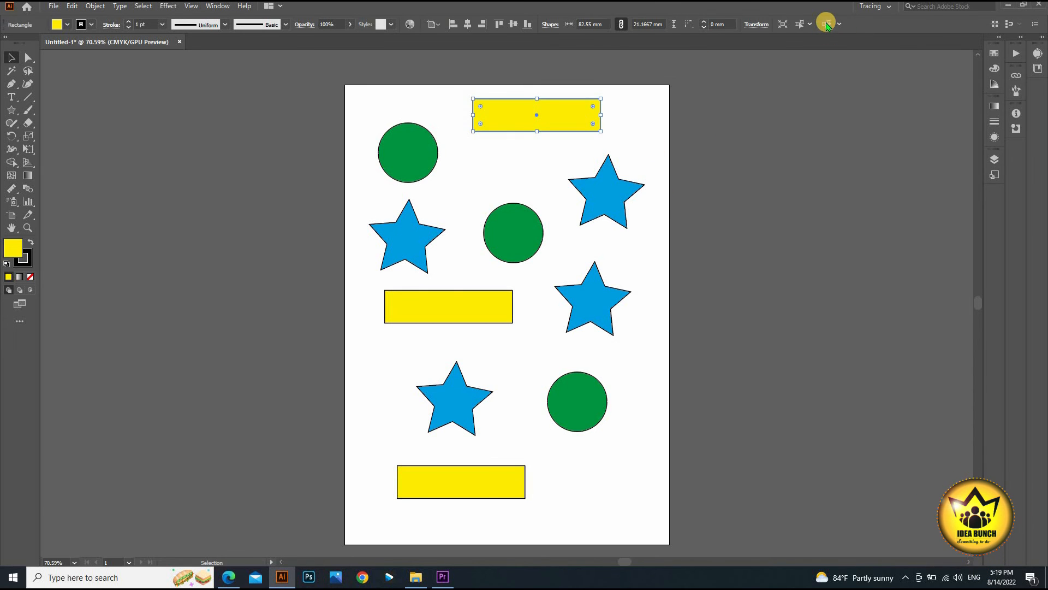
# - Globally edit the three yellow rectangles: round their corners, widen them and make them taller
pyautogui.click(826, 24)
pyautogui.moveTo(593, 126); pyautogui.dragTo(647, 115)
pyautogui.moveTo(646, 116); pyautogui.dragTo(547, 115)
pyautogui.moveTo(547, 115); pyautogui.dragTo(544, 146)
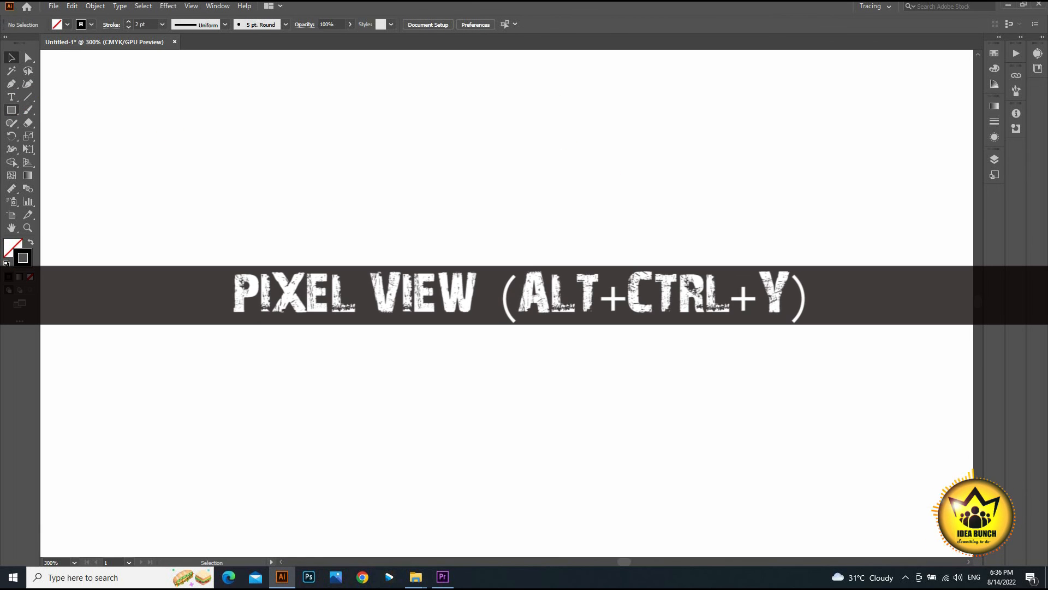
# - Turn on Pixel Preview and draw a soft-edged rectangle
pyautogui.click(191, 6)
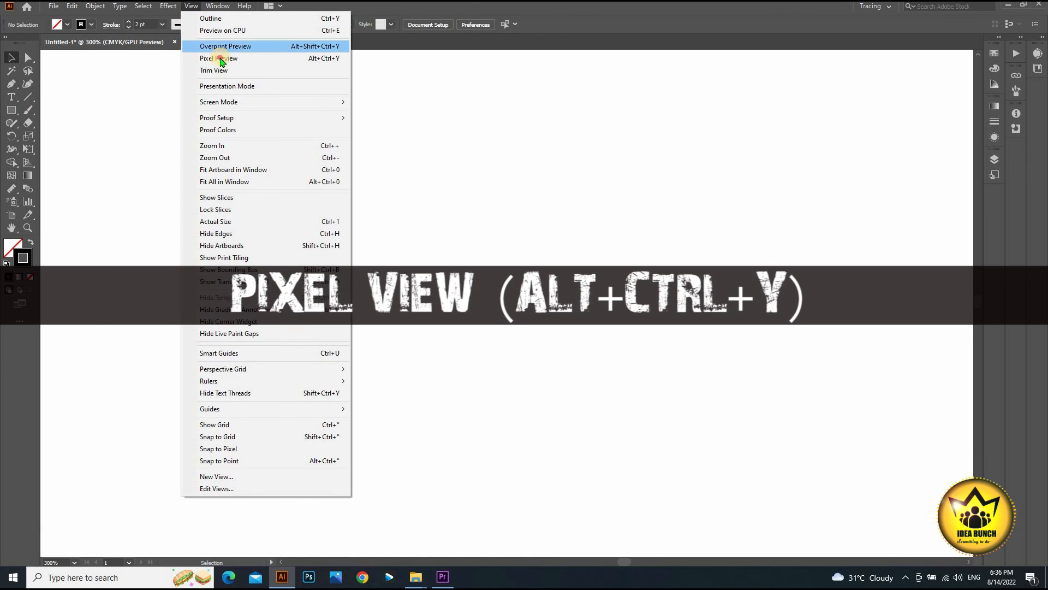
pyautogui.click(219, 58)
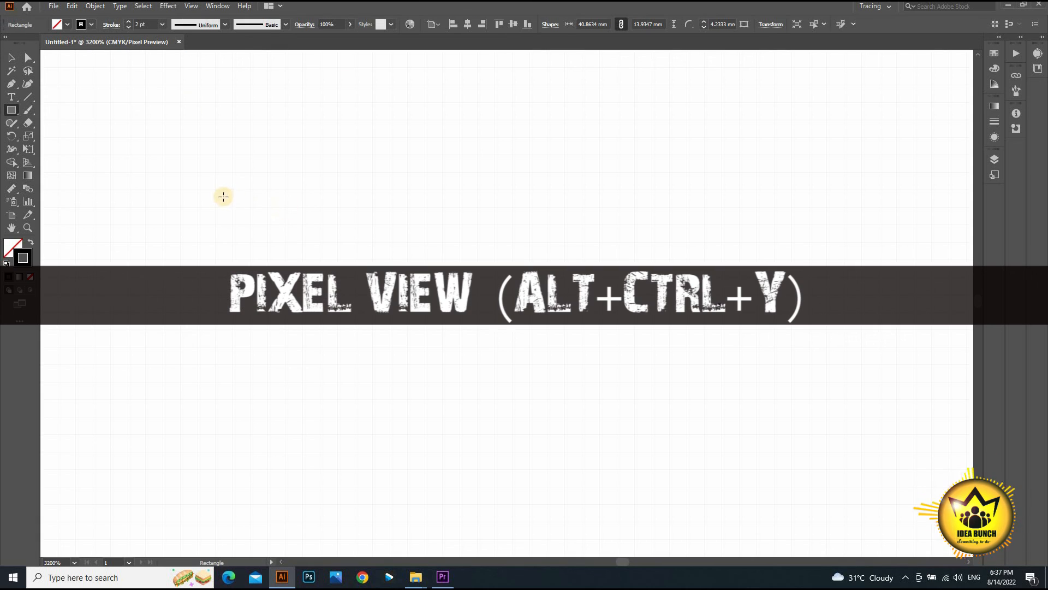
pyautogui.moveTo(223, 196); pyautogui.dragTo(448, 362)
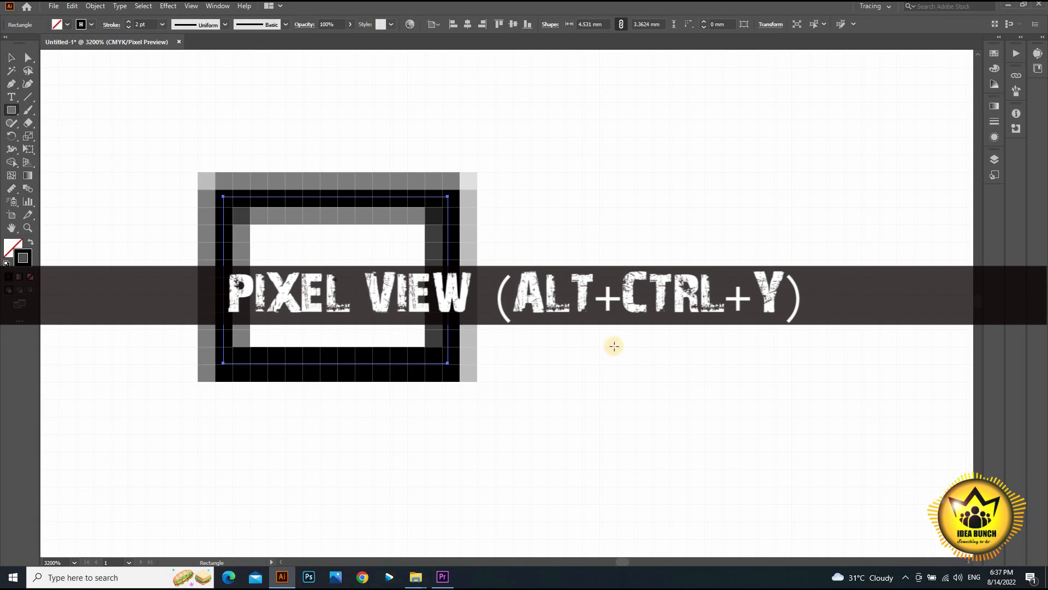
pyautogui.moveTo(664, 327); pyautogui.dragTo(664, 325)
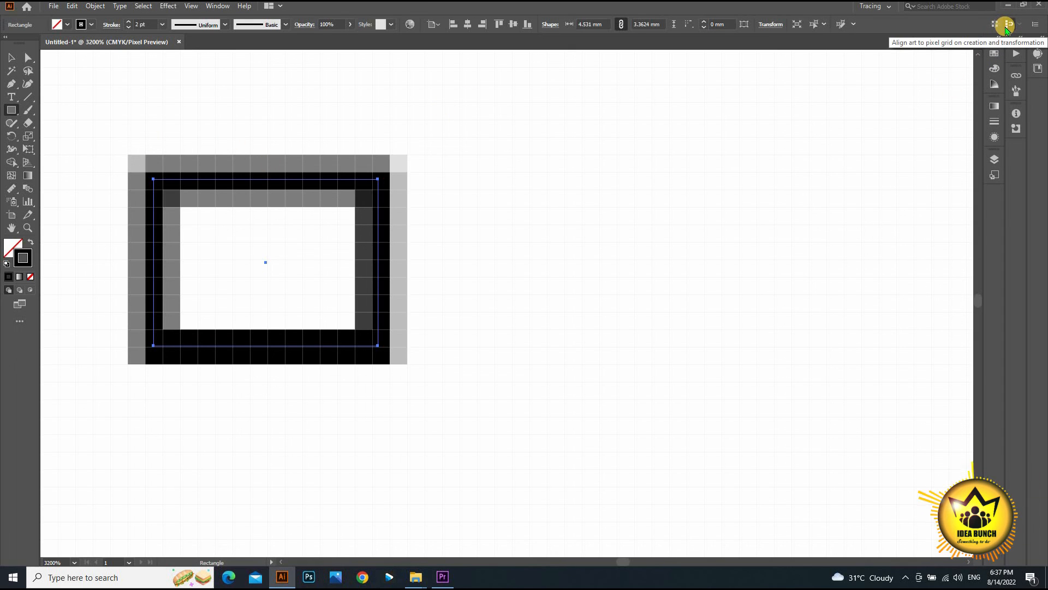
# - Enable Align Art to Pixel Grid and draw a crisp second rectangle right of the first
pyautogui.click(1007, 25)
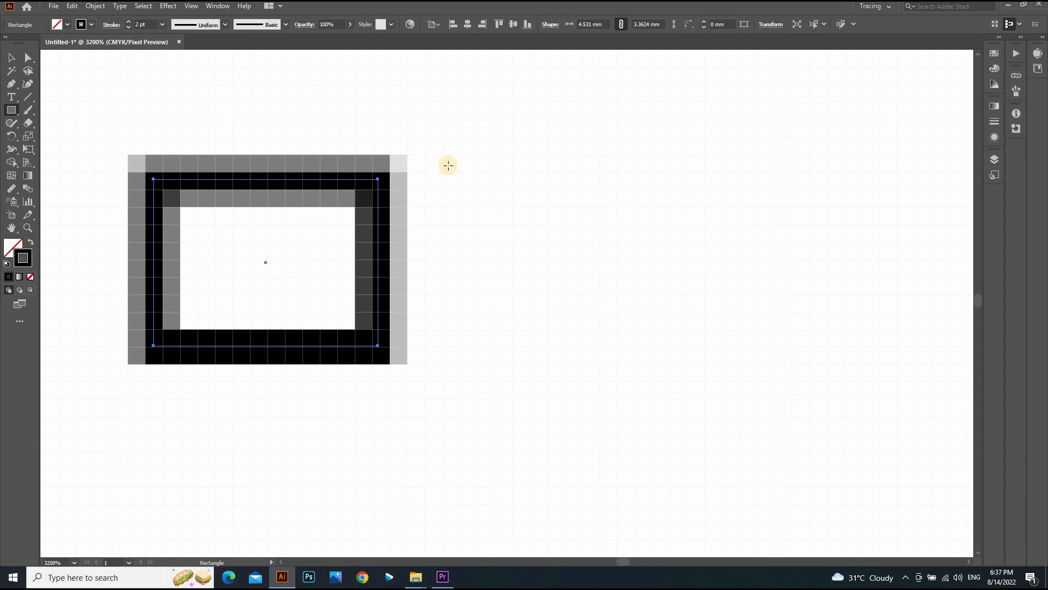
pyautogui.moveTo(459, 172); pyautogui.dragTo(745, 362)
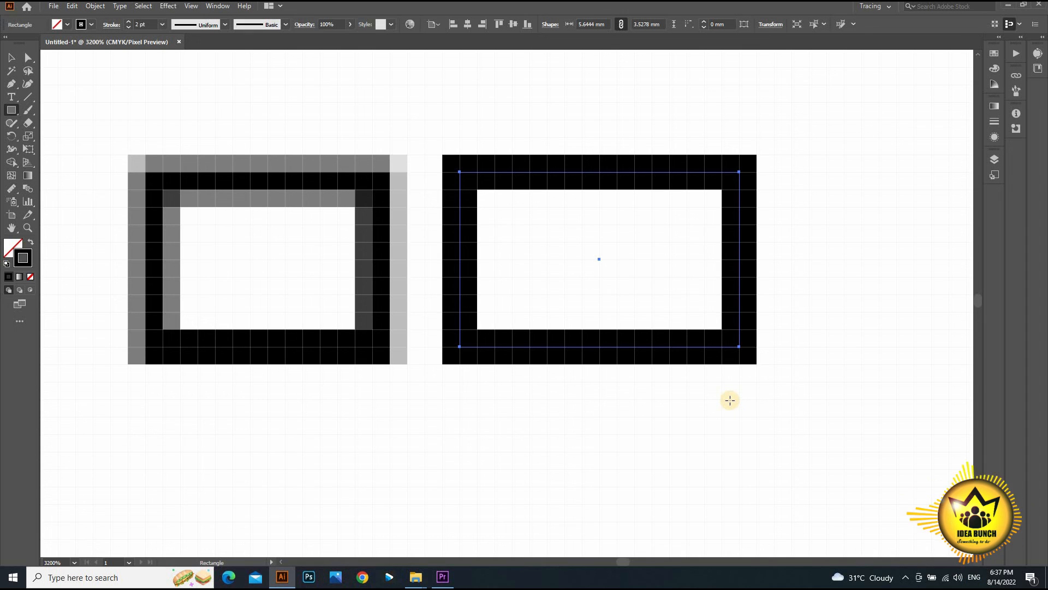
pyautogui.scroll(-1, 730, 400)
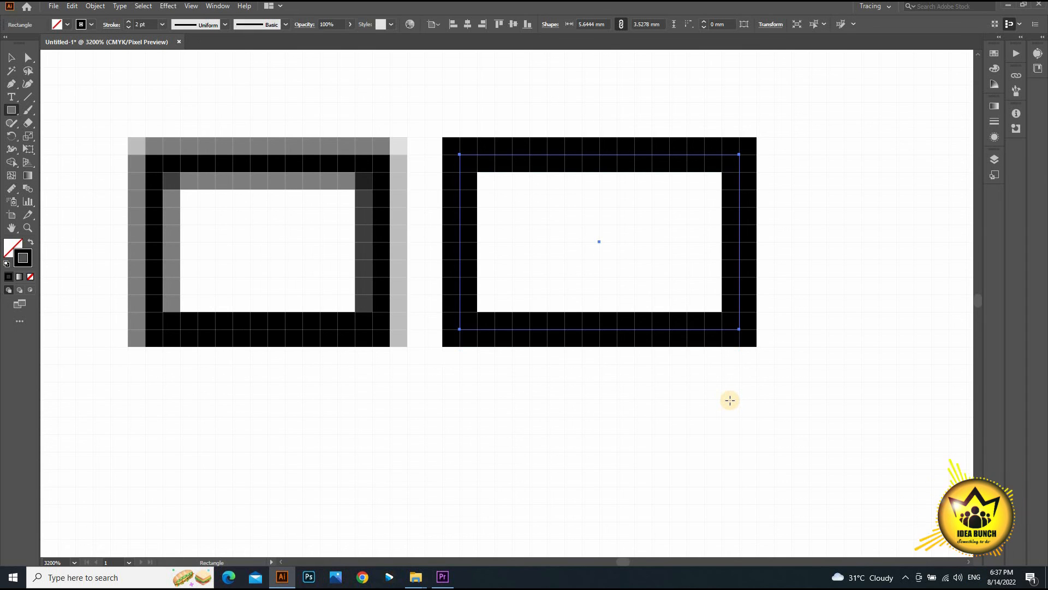
pyautogui.scroll(-1, 730, 400)
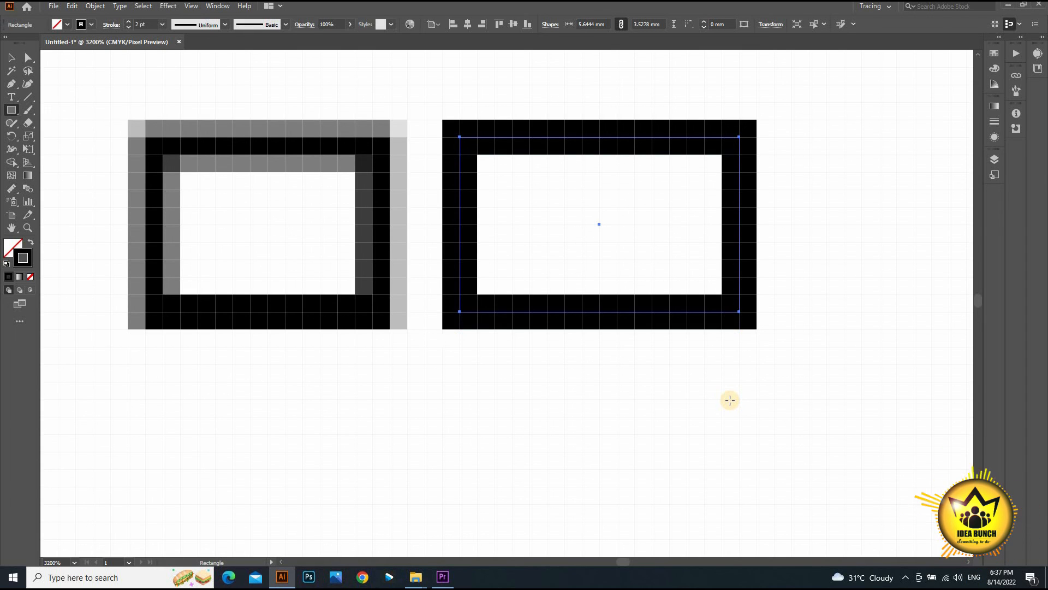
pyautogui.scroll(-1, 730, 400)
pyautogui.scroll(-1, 730, 399)
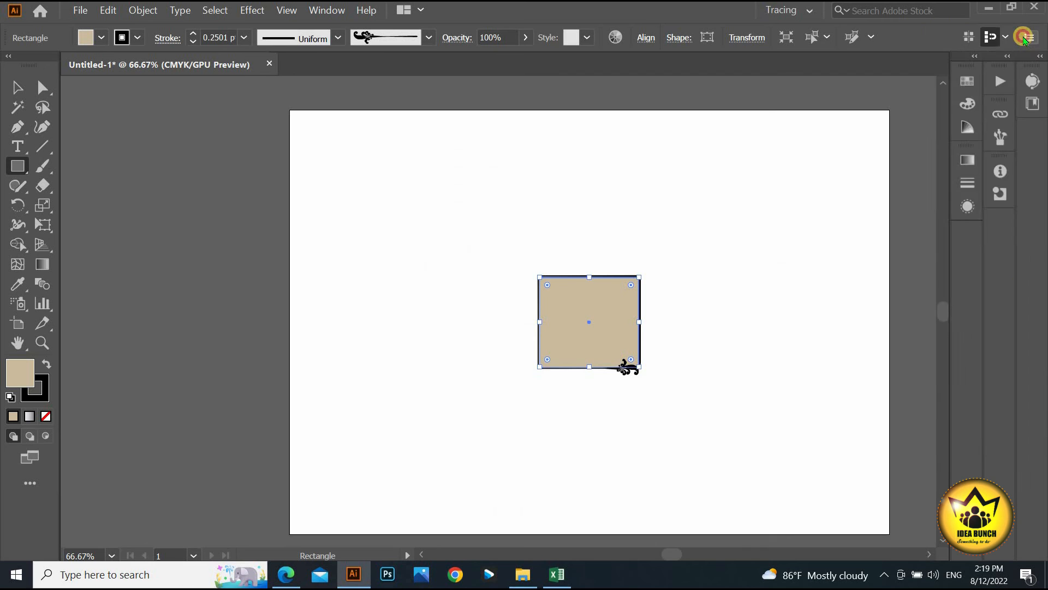
pyautogui.click(1024, 39)
pyautogui.click(1021, 39)
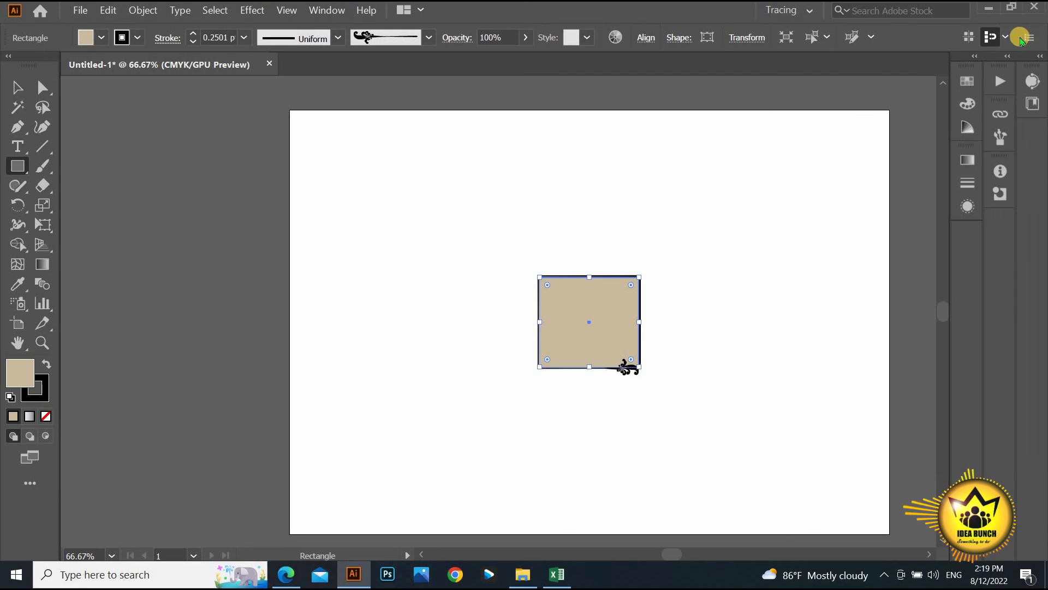
pyautogui.click(1024, 39)
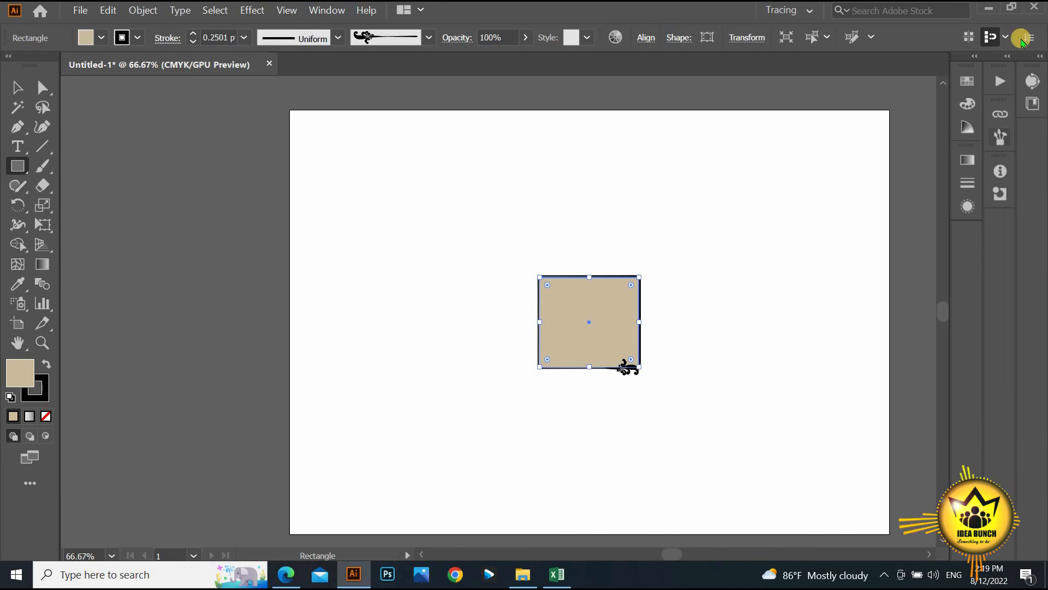
pyautogui.click(1029, 37)
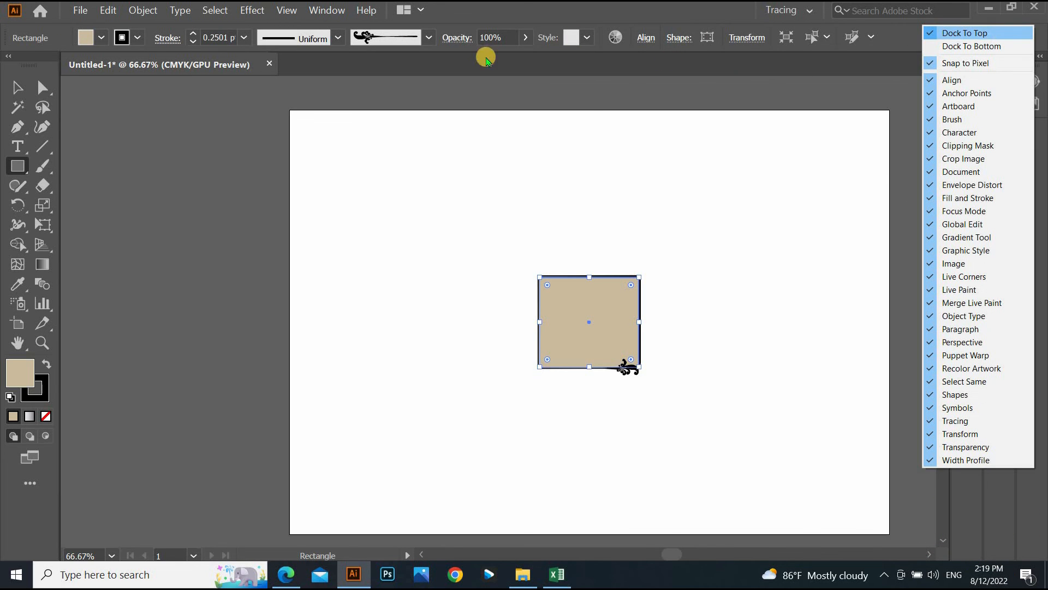
pyautogui.click(972, 46)
pyautogui.click(972, 99)
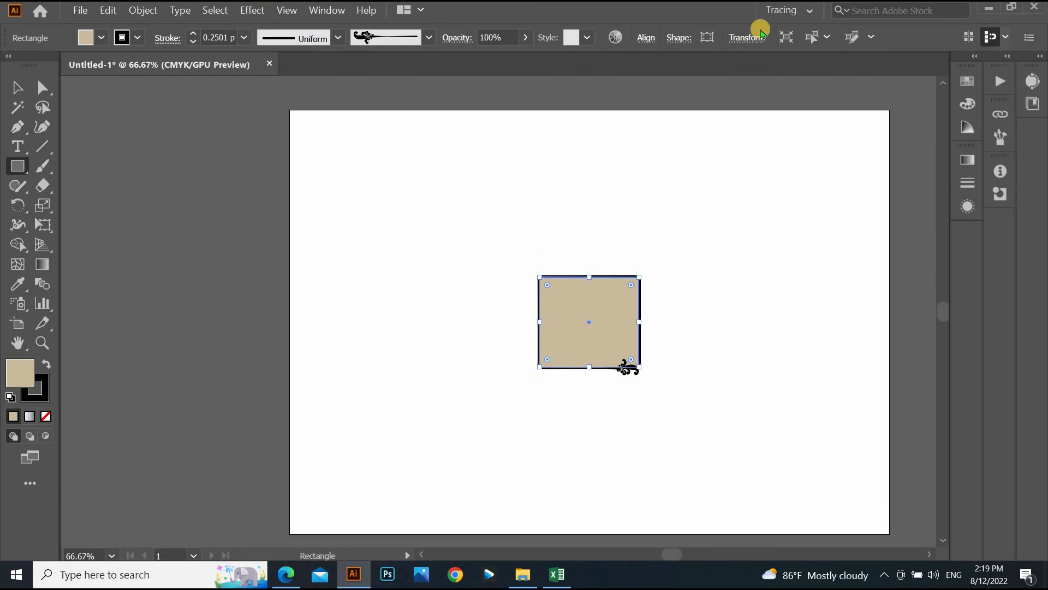